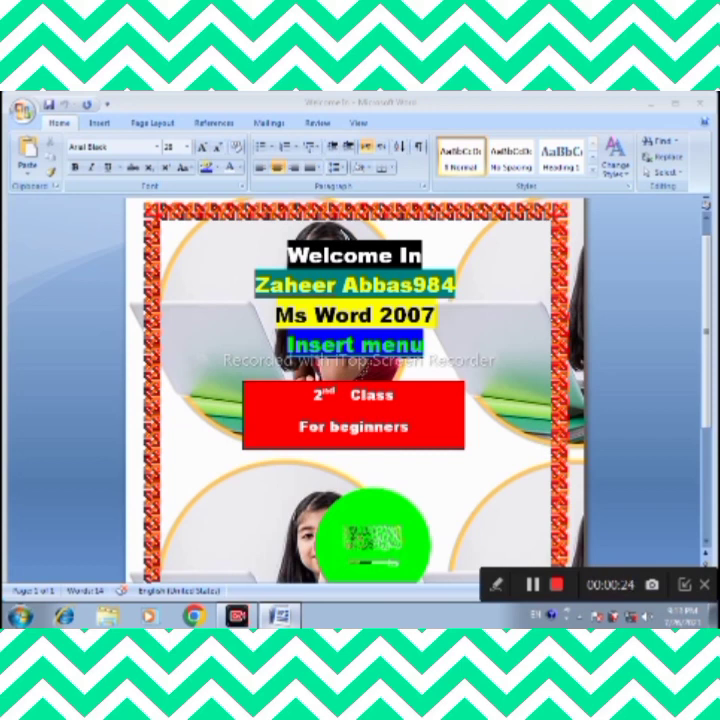
Create a new blank document, Document1, and bring up the Insert tab's commands
click(22, 108)
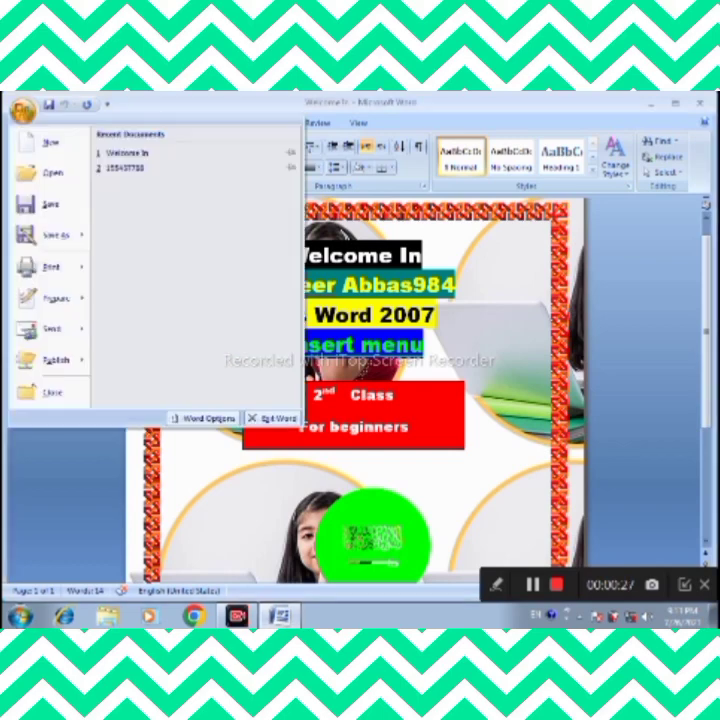
click(48, 142)
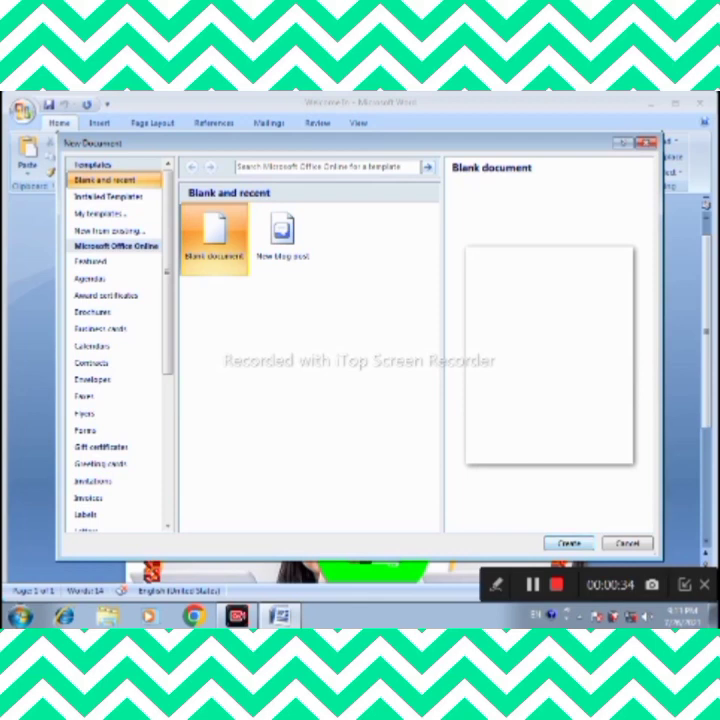
key(Return)
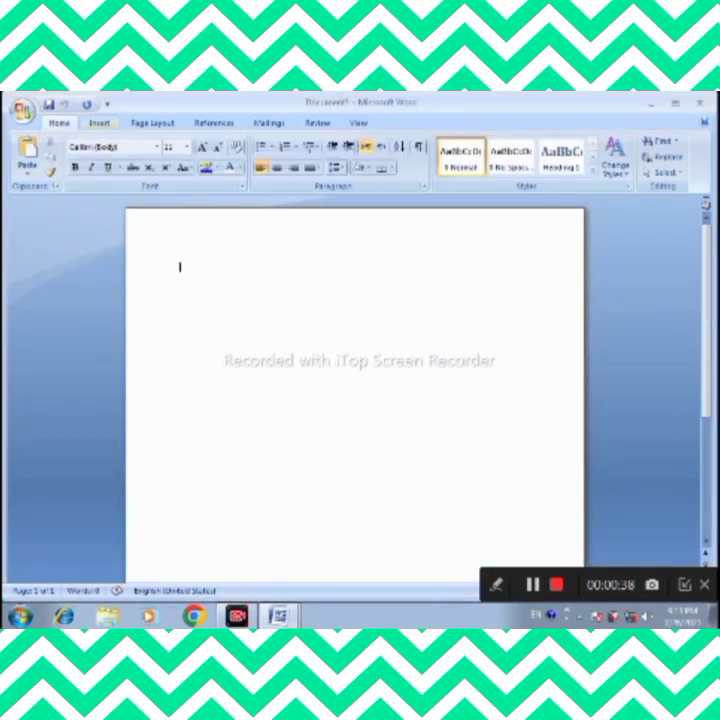
click(99, 122)
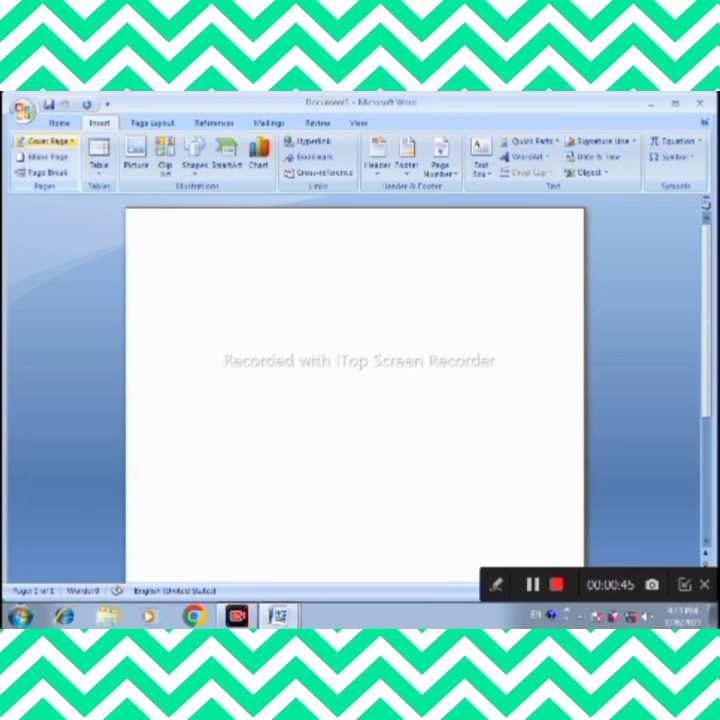
click(45, 141)
click(162, 225)
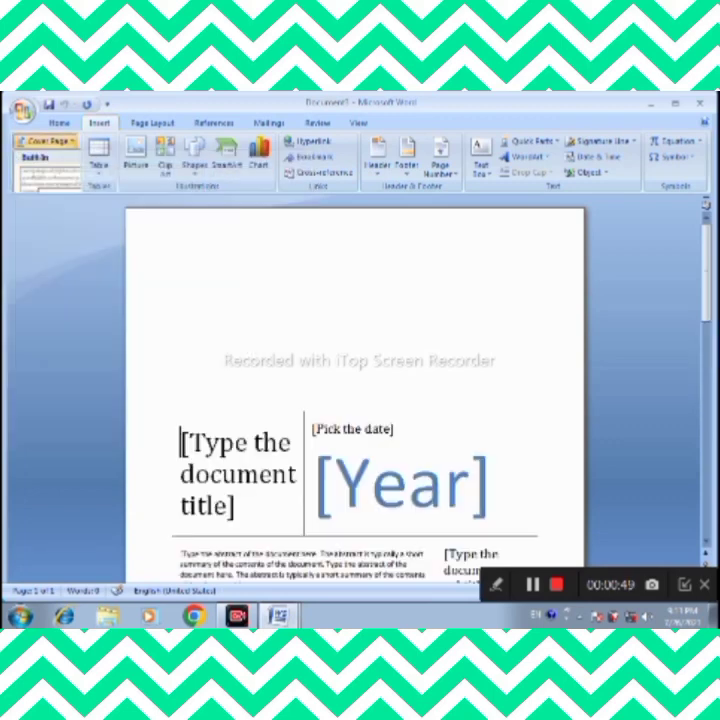
key(BackSpace)
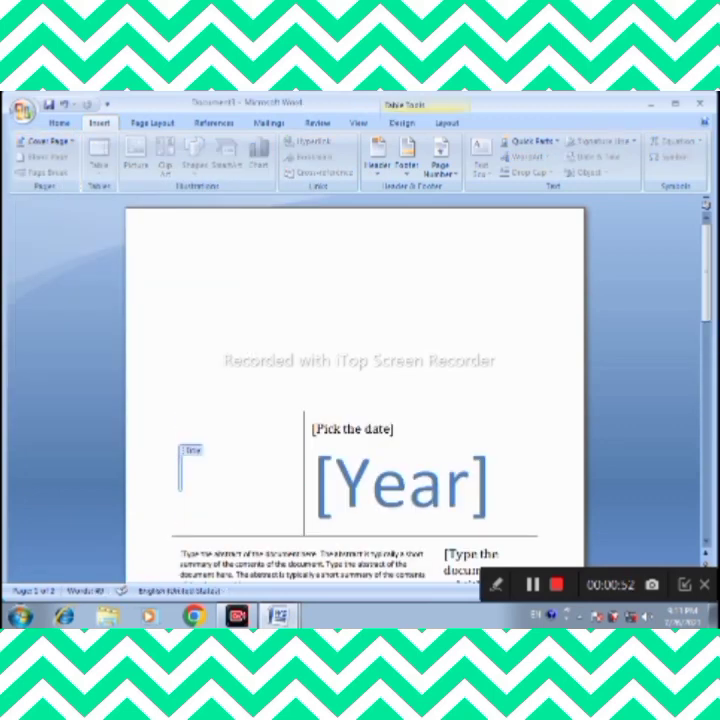
text(C)
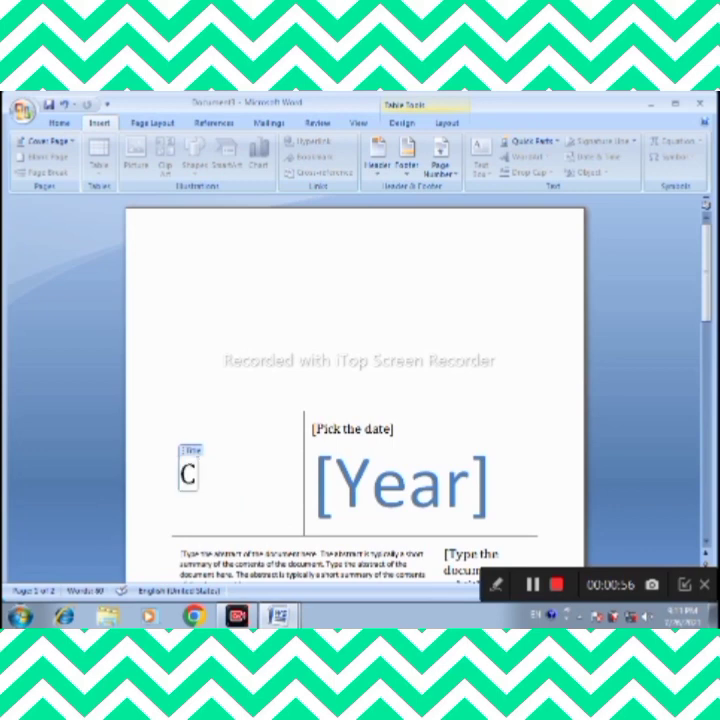
text(ompute)
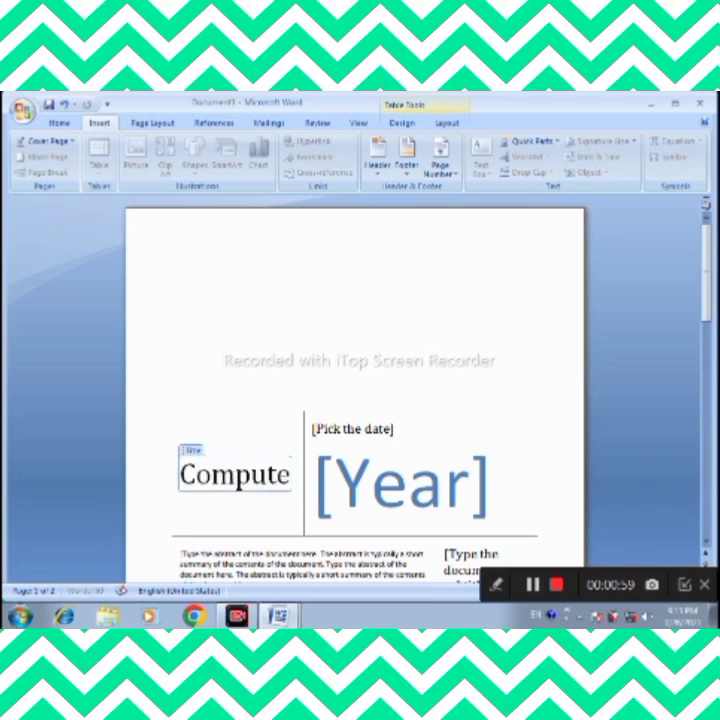
text(r)
click(408, 485)
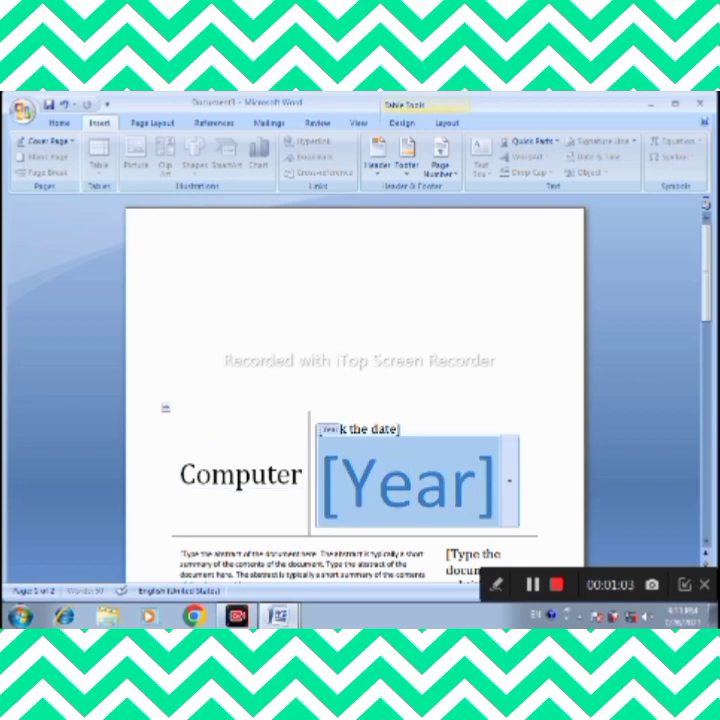
key(BackSpace)
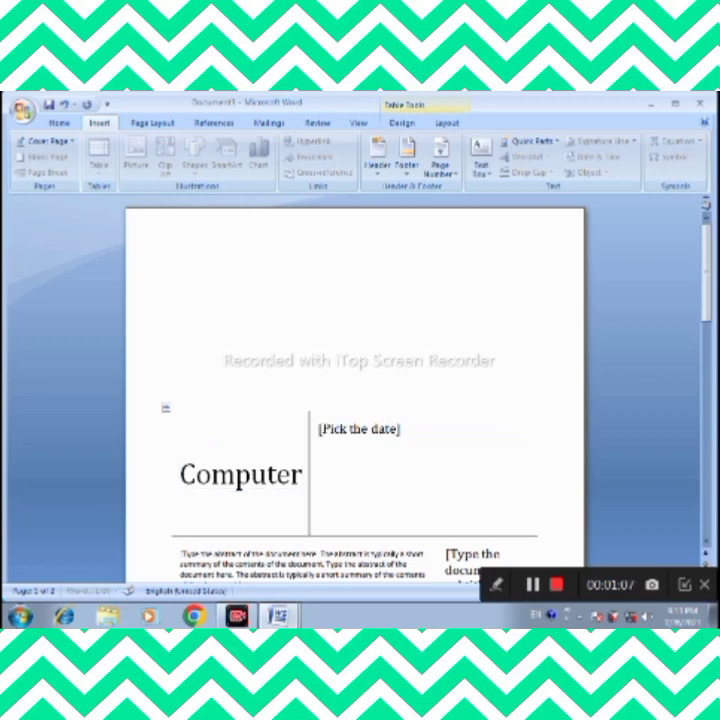
text(20)
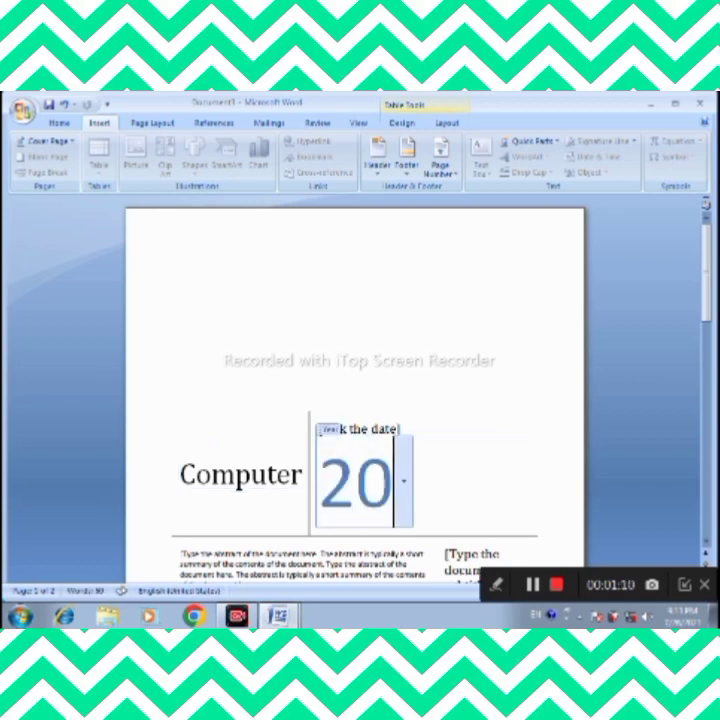
text(23)
click(472, 554)
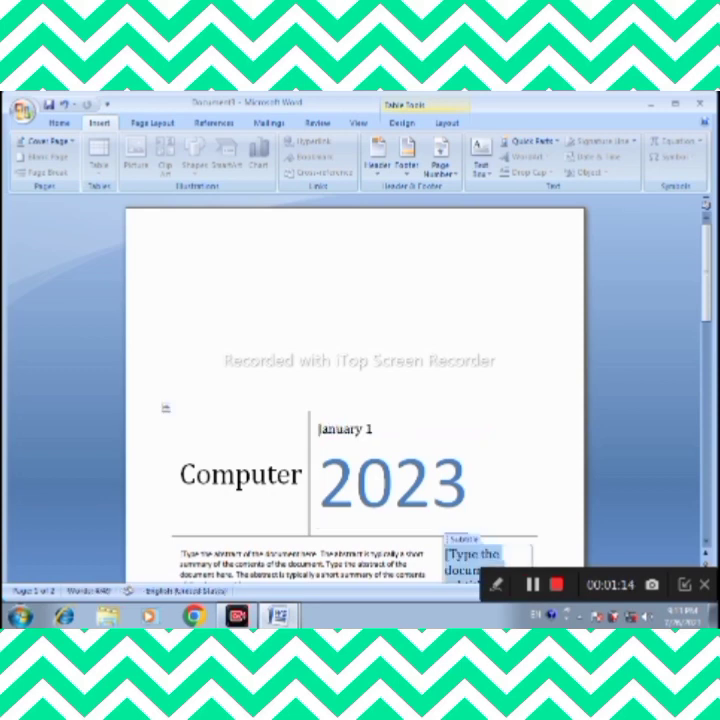
scroll(355, 400, down, 2)
scroll(355, 400, down, 1)
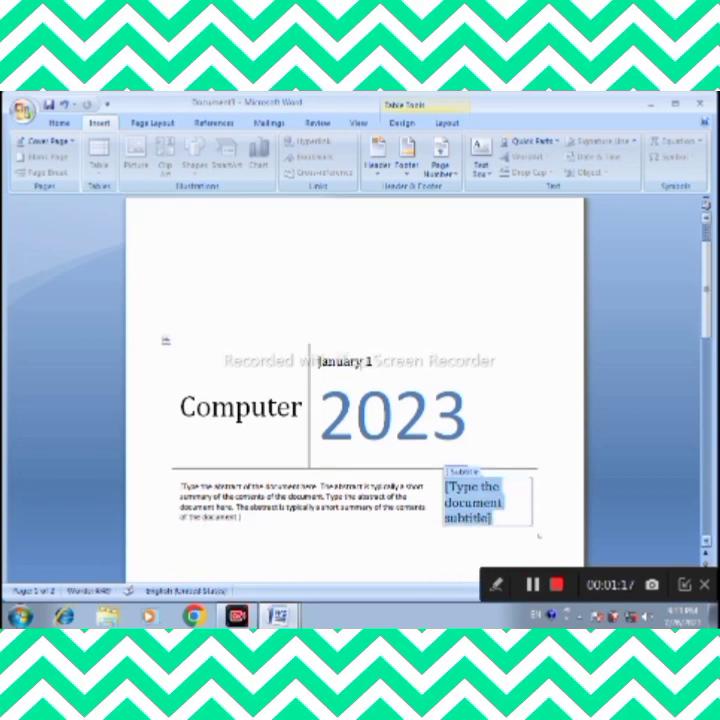
scroll(355, 400, down, 2)
key(ctrl+a)
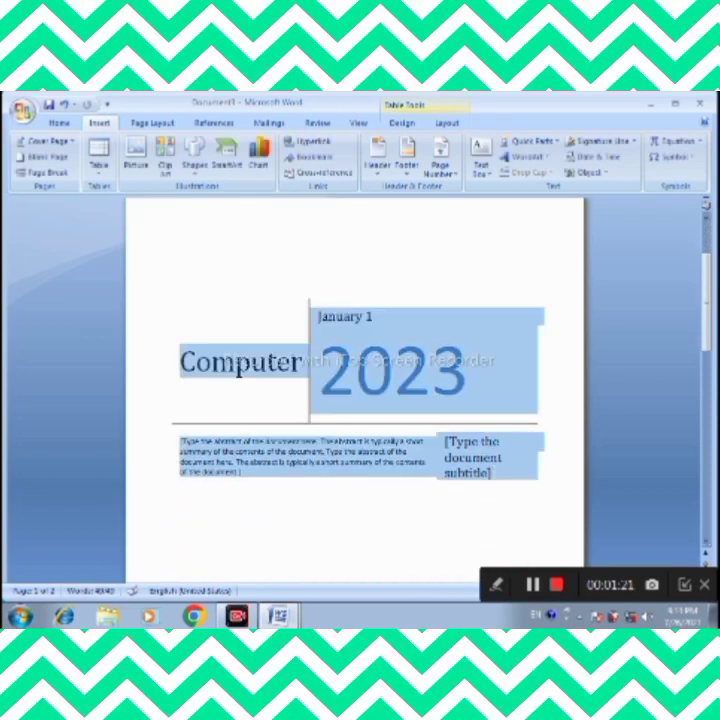
key(Delete)
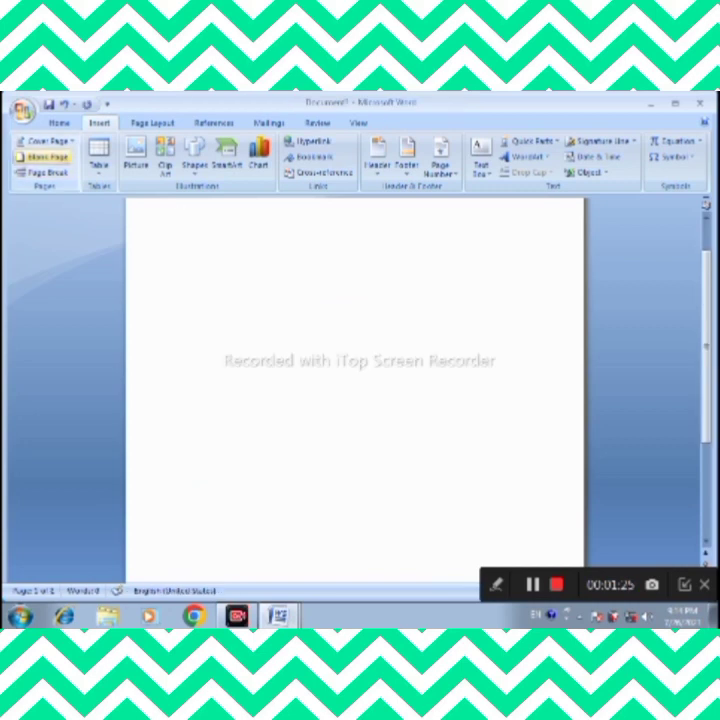
Add two page breaks, remove the extra blank pages, and bring up the Table insertion choices
click(45, 173)
click(45, 173)
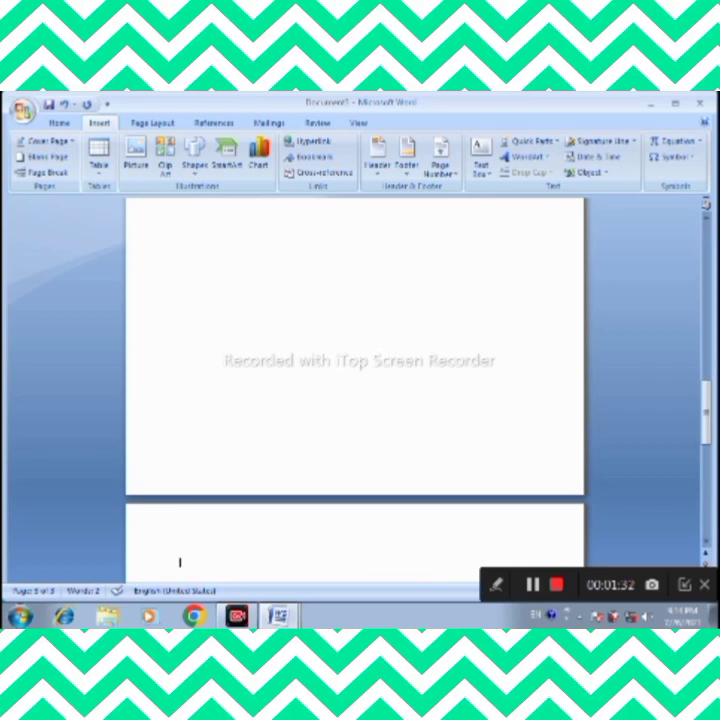
key(BackSpace)
key(BackSpace)
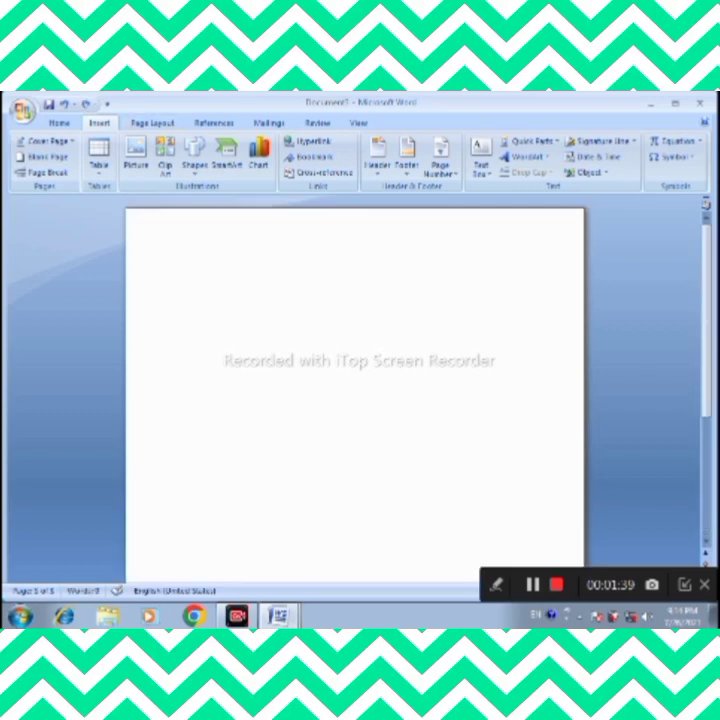
click(99, 155)
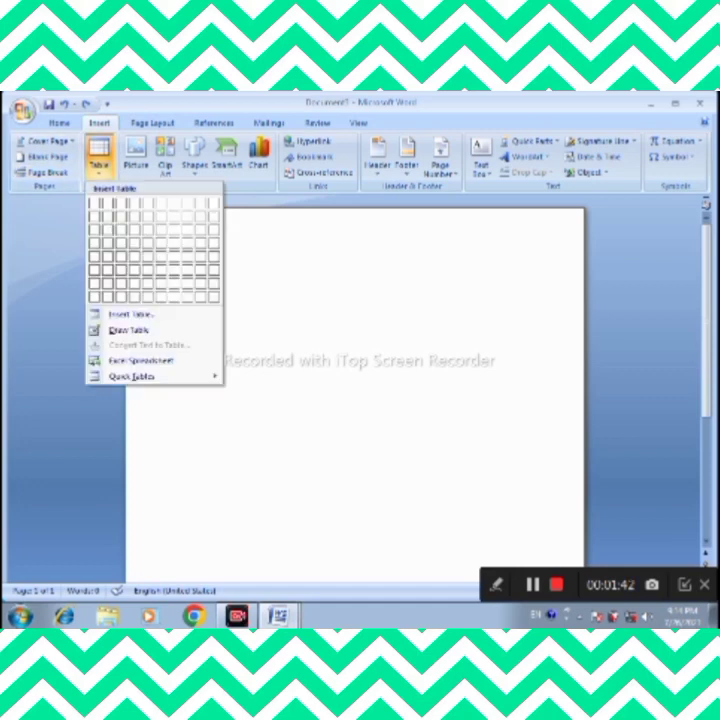
Insert a six-column table, apply a green table style, and shade the first header cell yellow
click(152, 250)
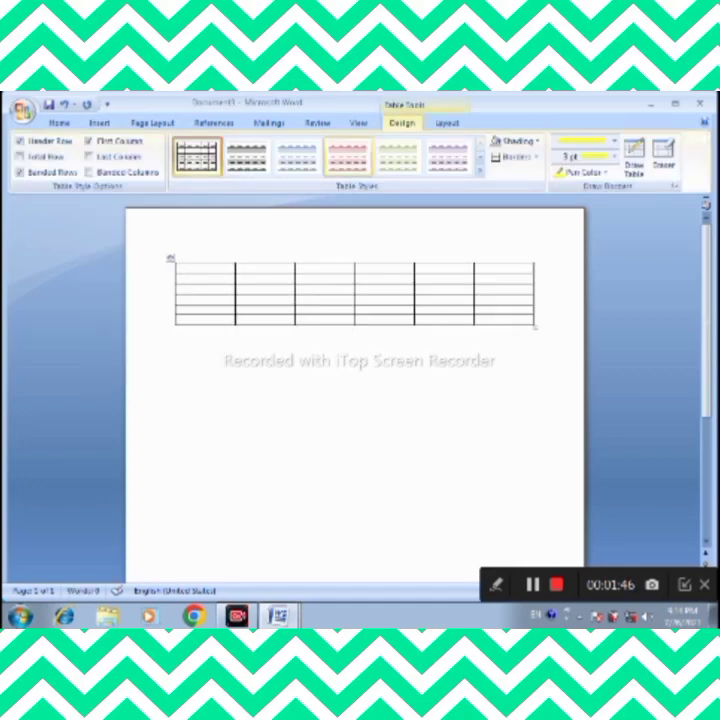
click(479, 170)
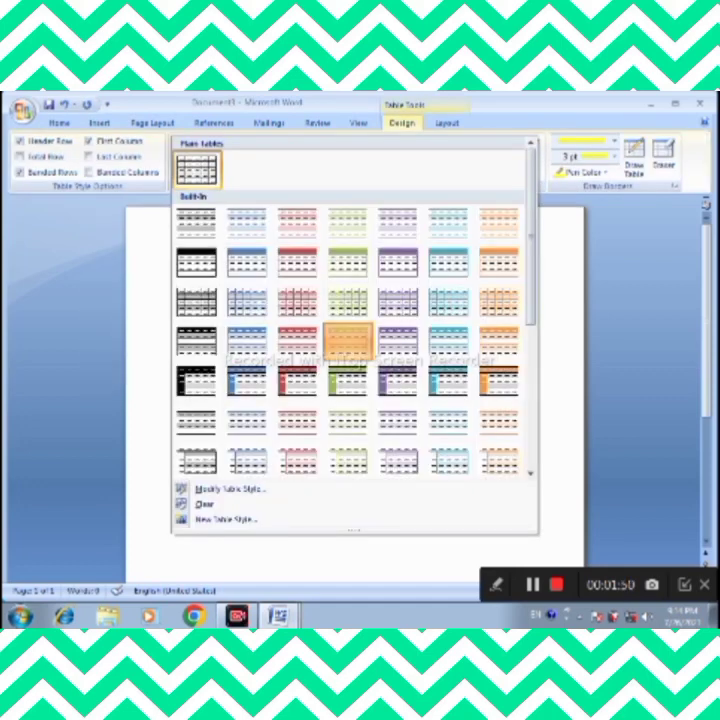
click(348, 340)
click(517, 141)
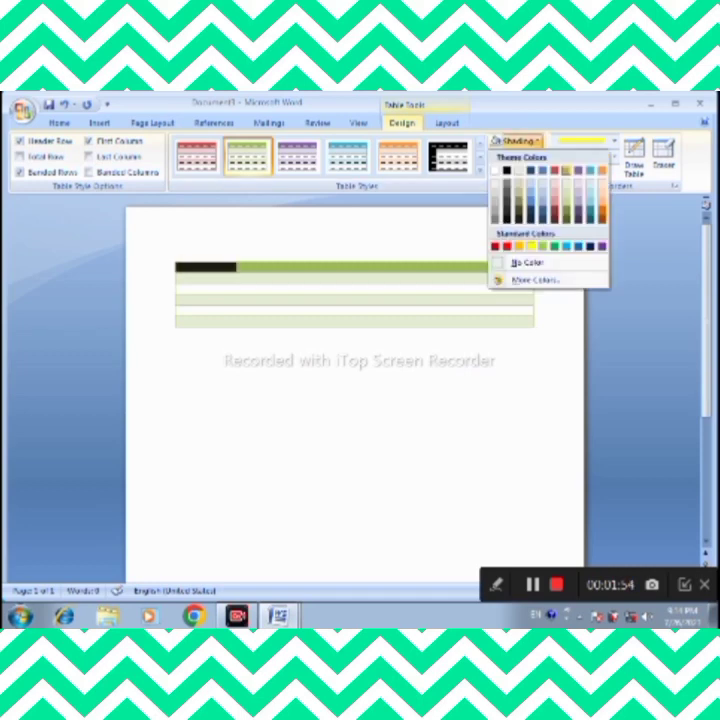
click(518, 246)
Remove the table's borders, then give it an outside border only
click(537, 157)
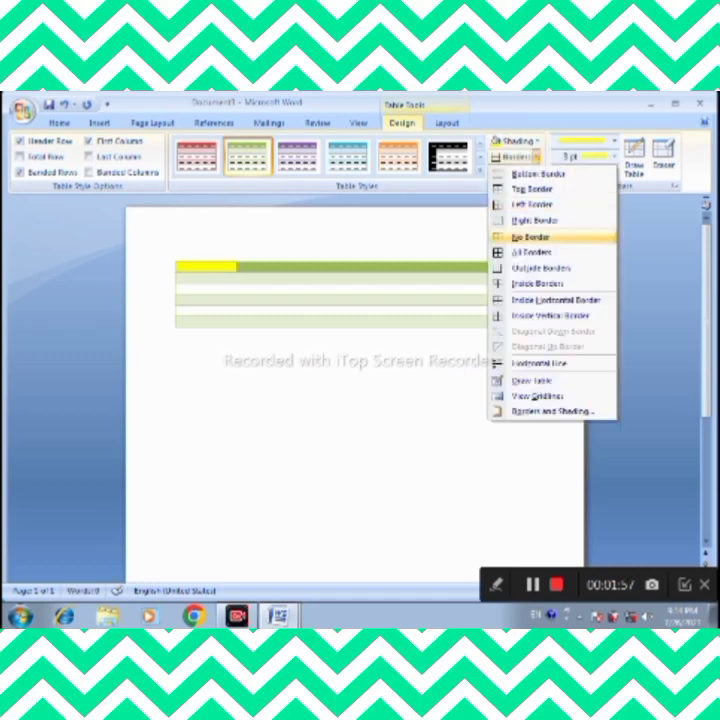
click(530, 237)
click(537, 157)
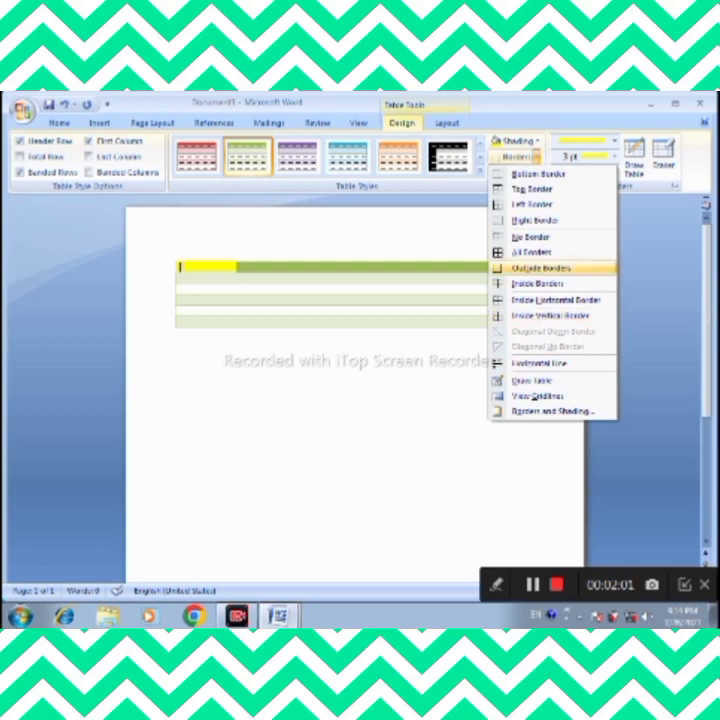
click(540, 268)
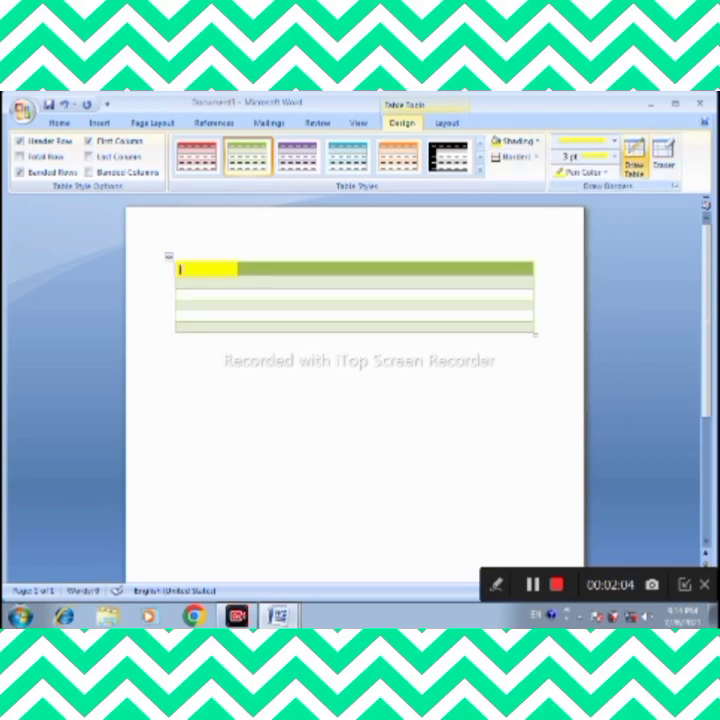
click(613, 157)
click(613, 157)
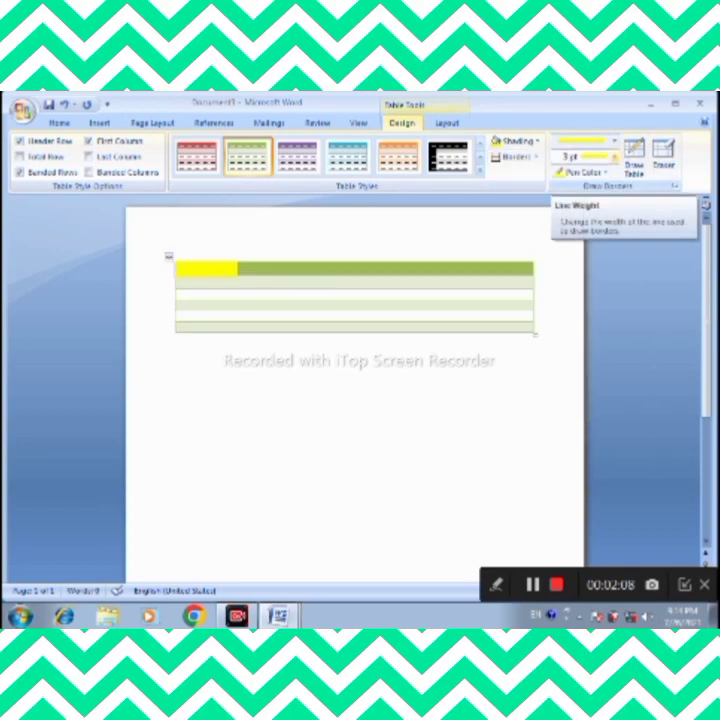
Draw and erase a freehand table box, erase a second-row cell border, then undo the table
click(634, 157)
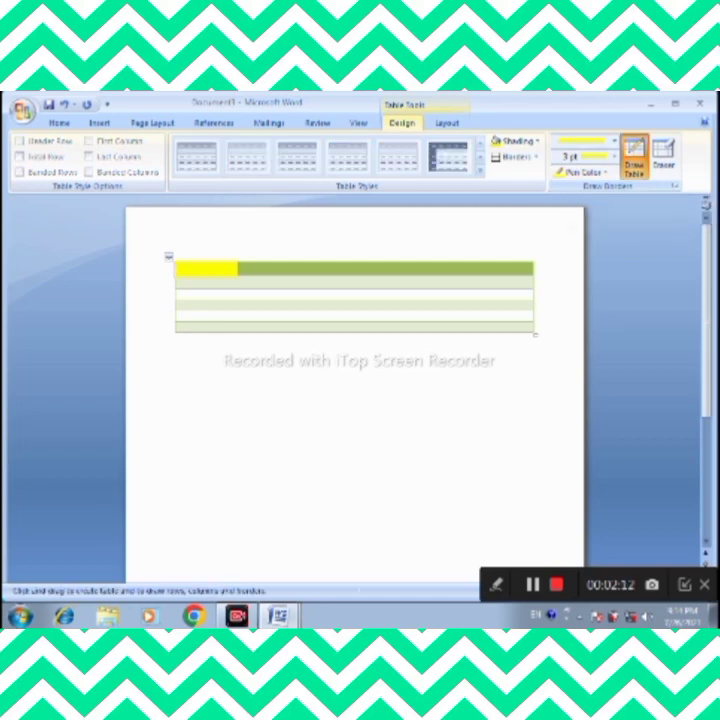
drag(373, 390, 466, 510)
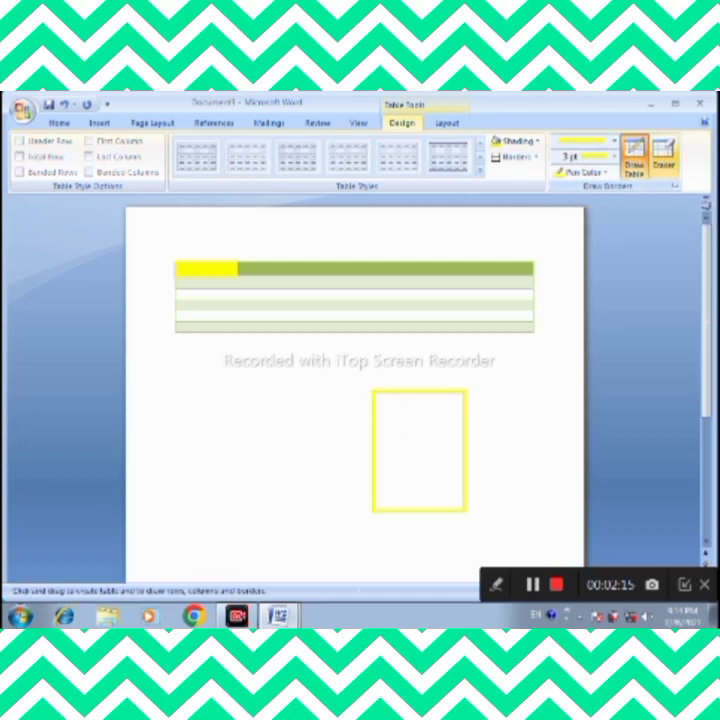
click(663, 157)
mouse_move(386, 382)
mouse_down()
mouse_move(455, 476)
mouse_move(466, 513)
mouse_up()
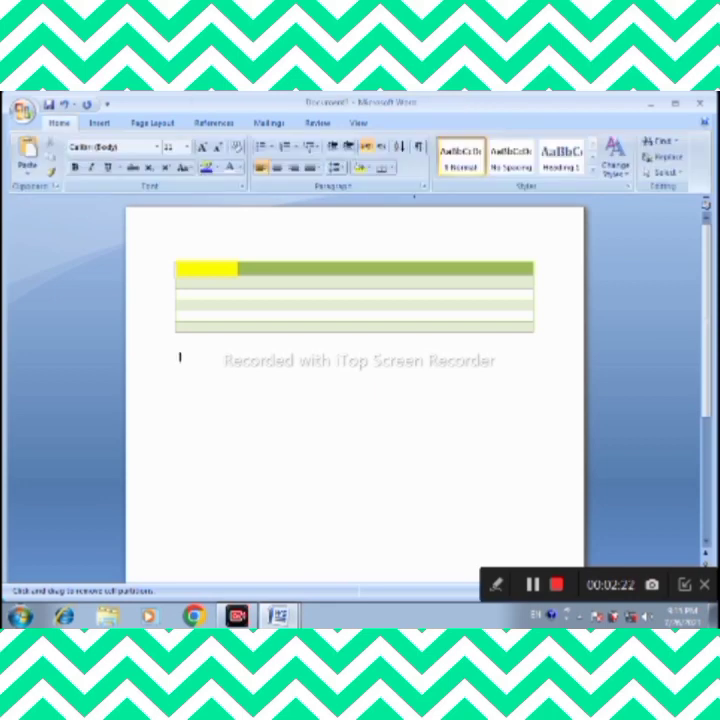
click(265, 300)
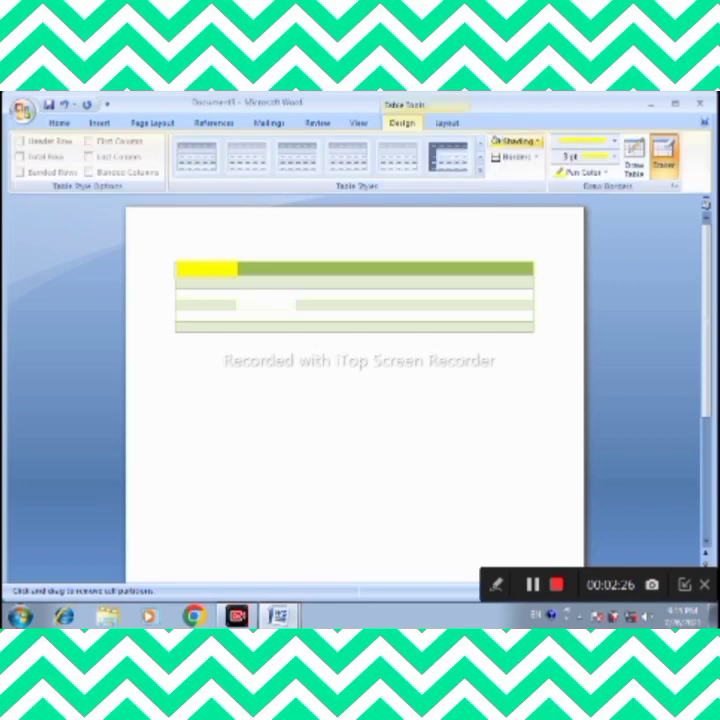
click(663, 157)
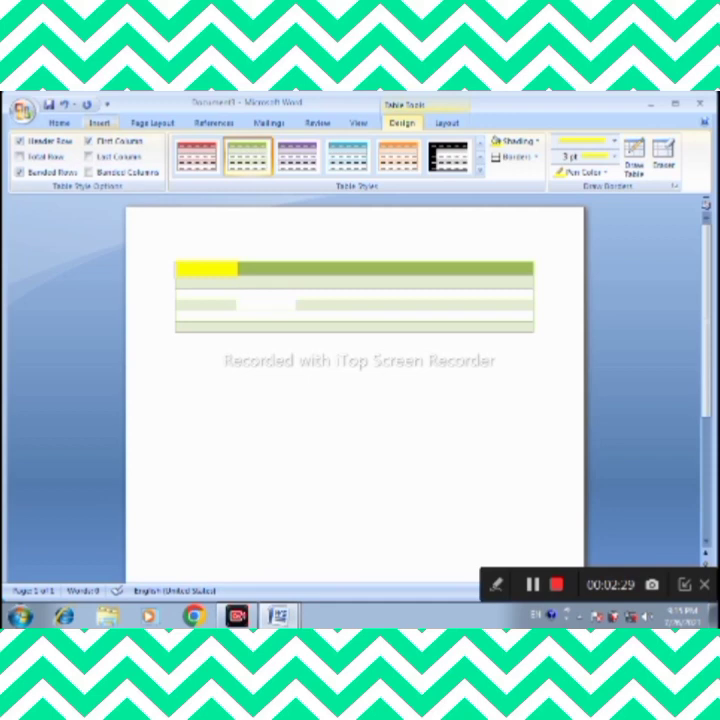
click(99, 122)
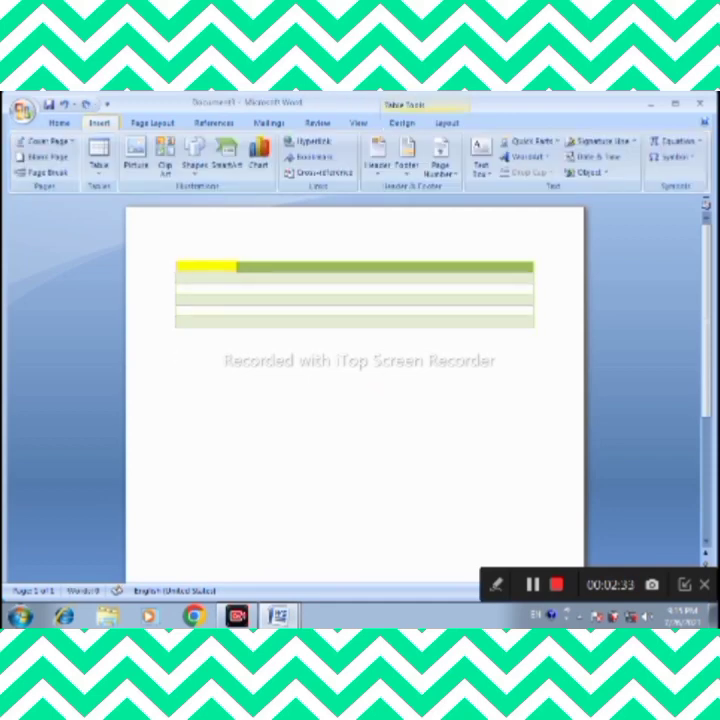
key(ctrl+z)
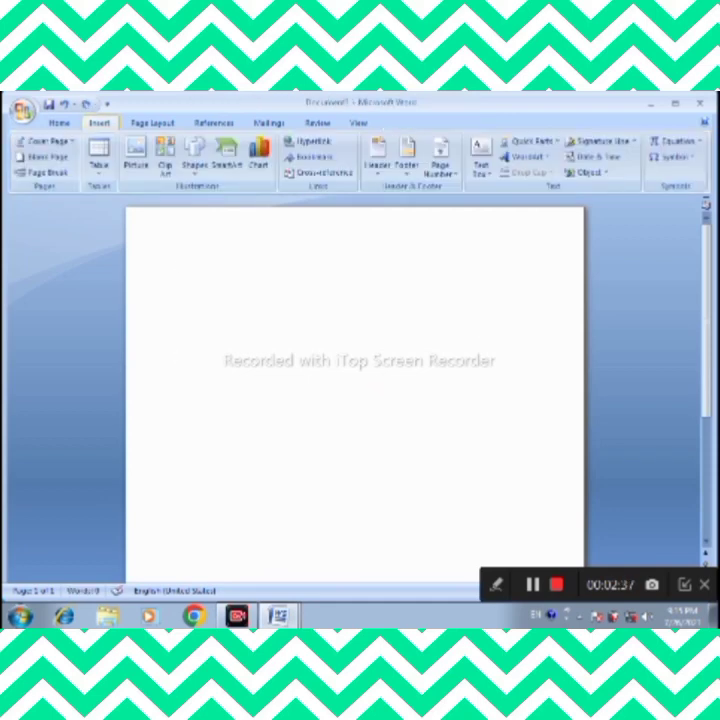
Insert a five-column table through the Insert Table dialog, then undo it
click(98, 155)
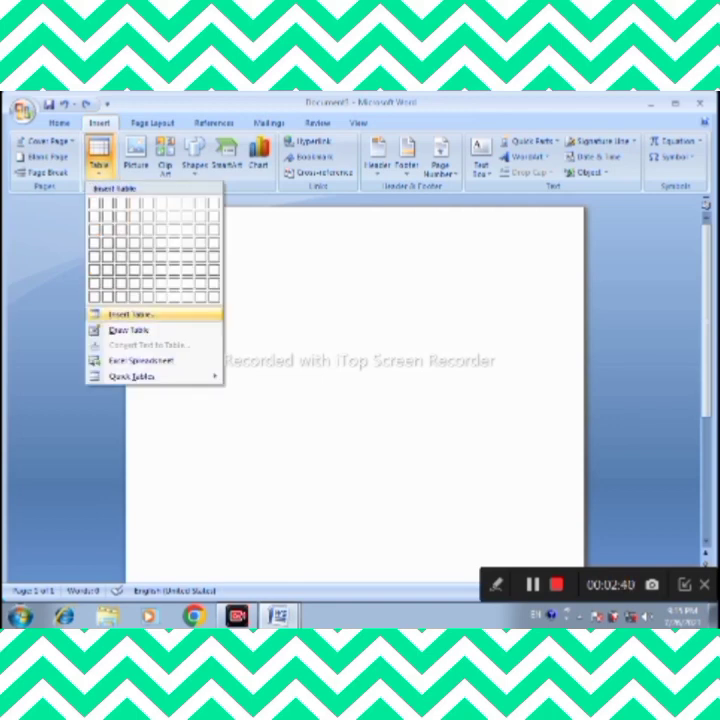
click(132, 315)
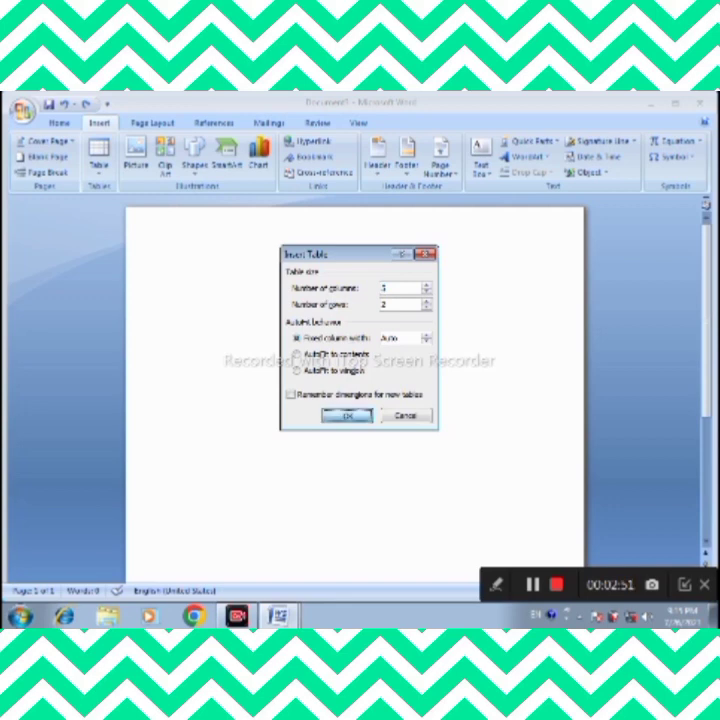
key(Return)
key(ctrl+z)
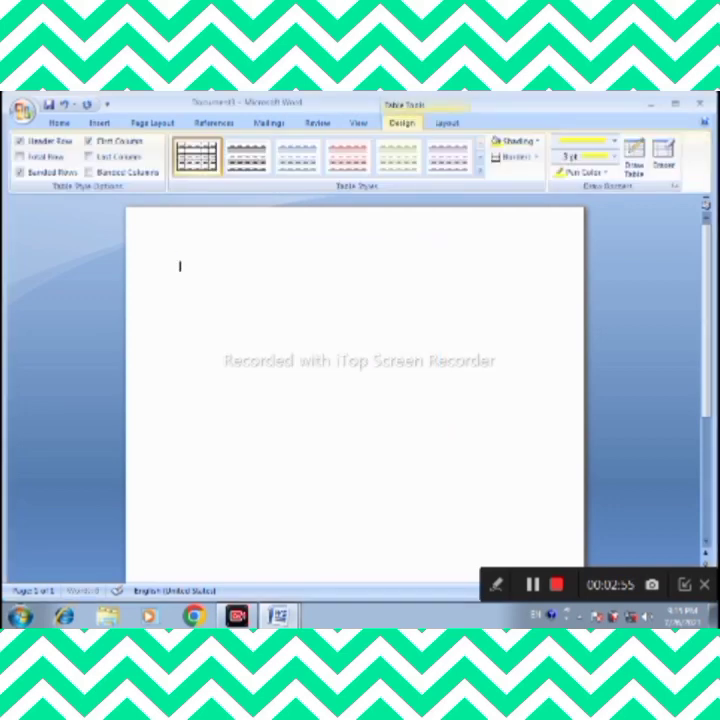
Browse the Quick Tables gallery down through its built-in designs
click(99, 123)
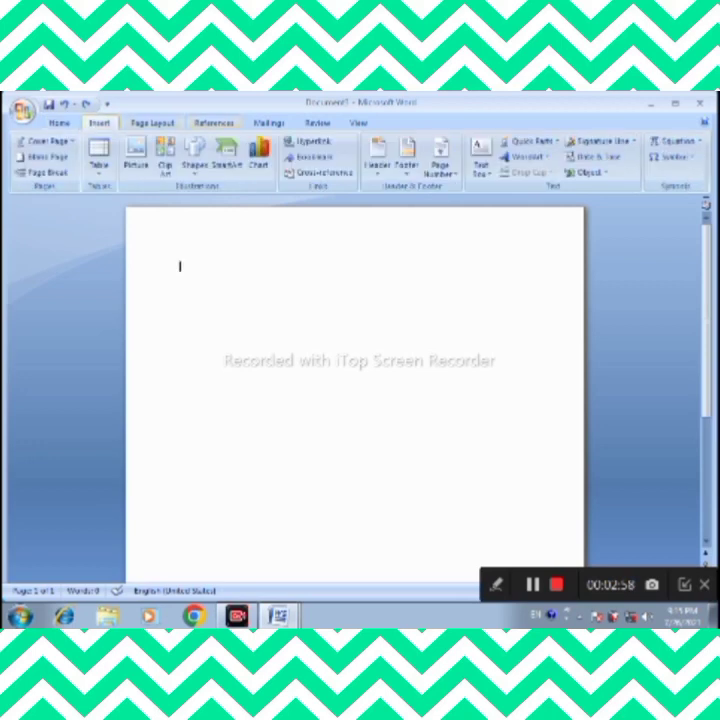
click(99, 160)
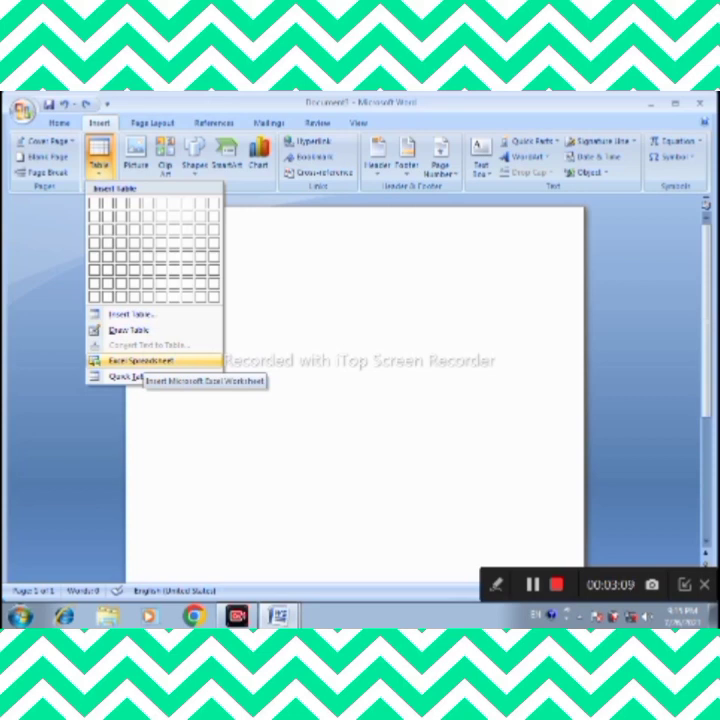
mouse_move(135, 376)
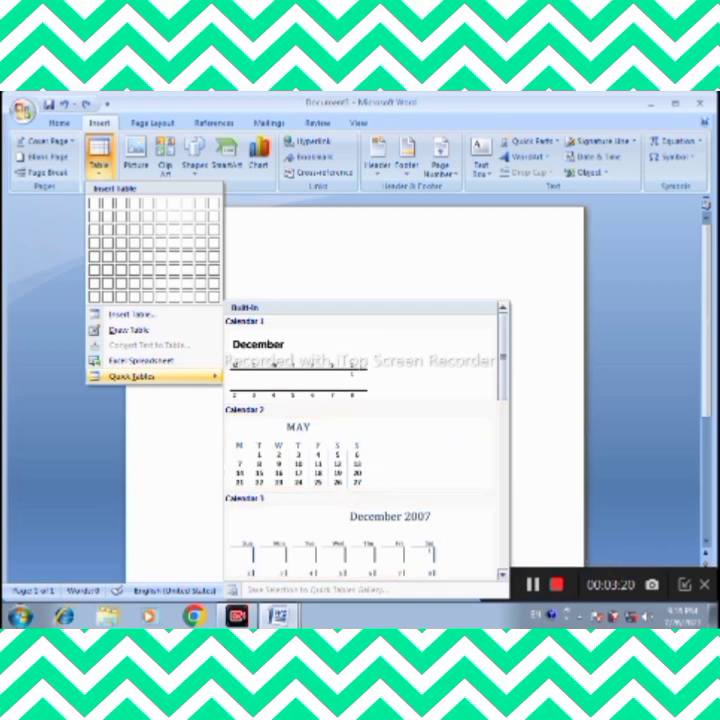
scroll(355, 329, down, 1)
scroll(355, 329, down, 3)
scroll(355, 329, down, 2)
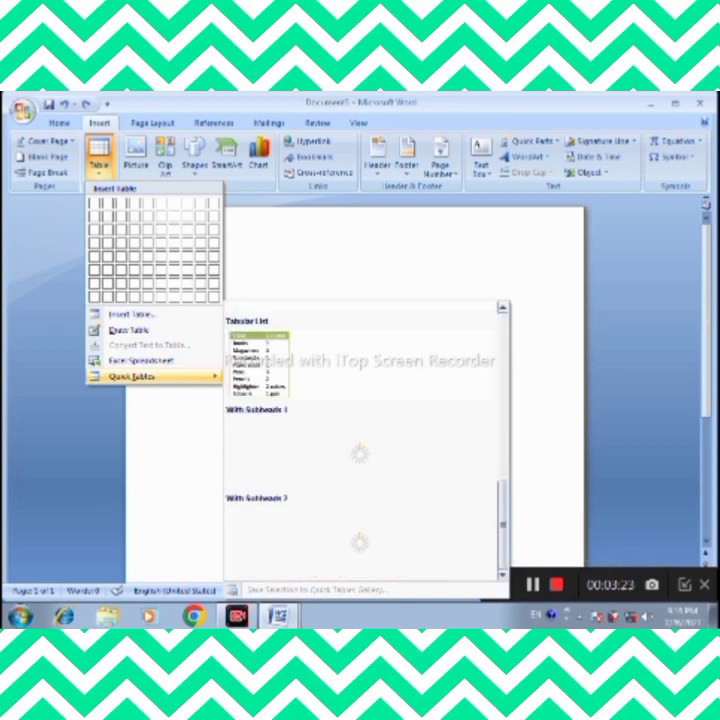
Insert the With Subheads 2 quick table, change 103 to 203, retype 'Elm', then select everything
click(335, 500)
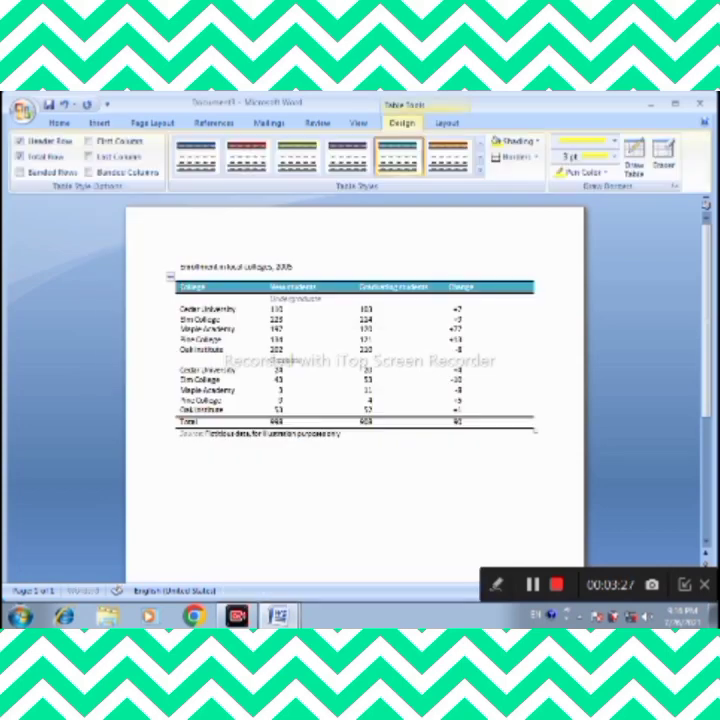
key(BackSpace)
key(BackSpace)
key(BackSpace)
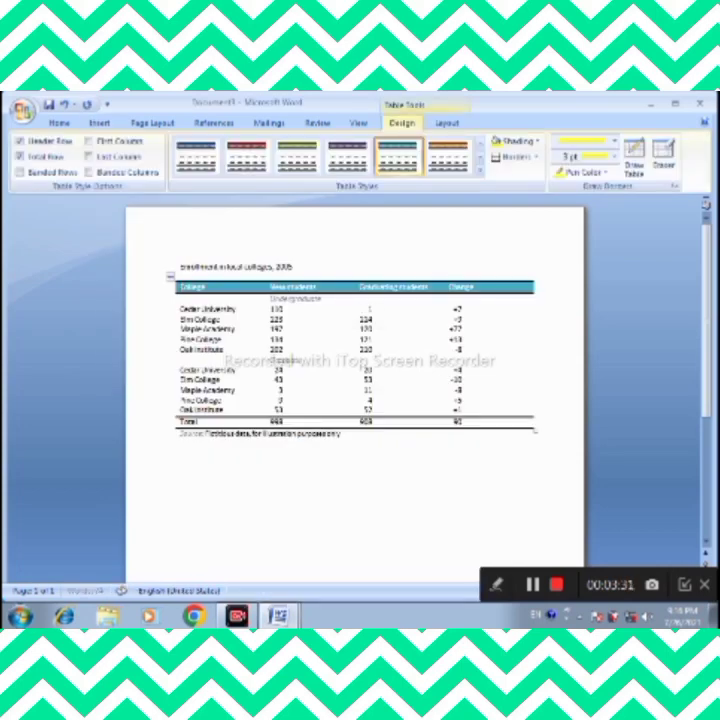
text(203)
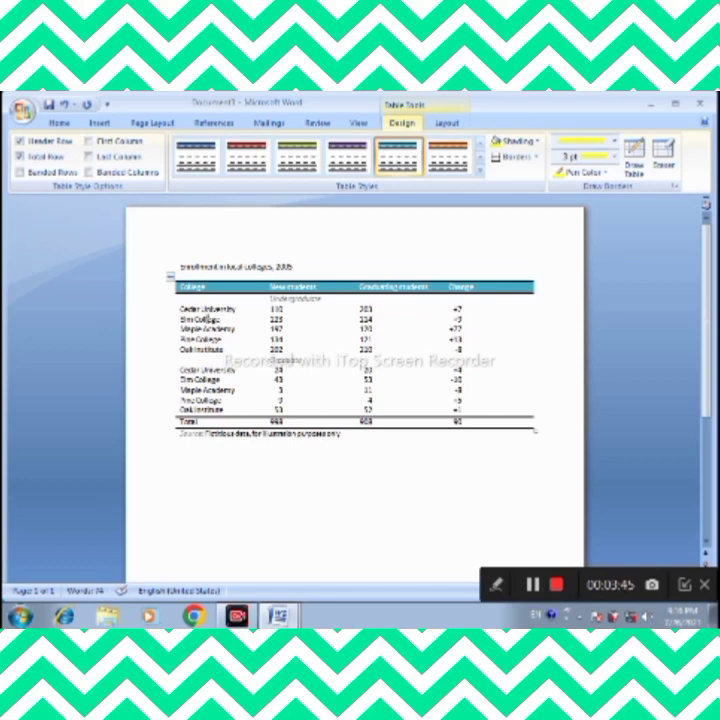
key(BackSpace)
key(BackSpace)
key(BackSpace)
text(E)
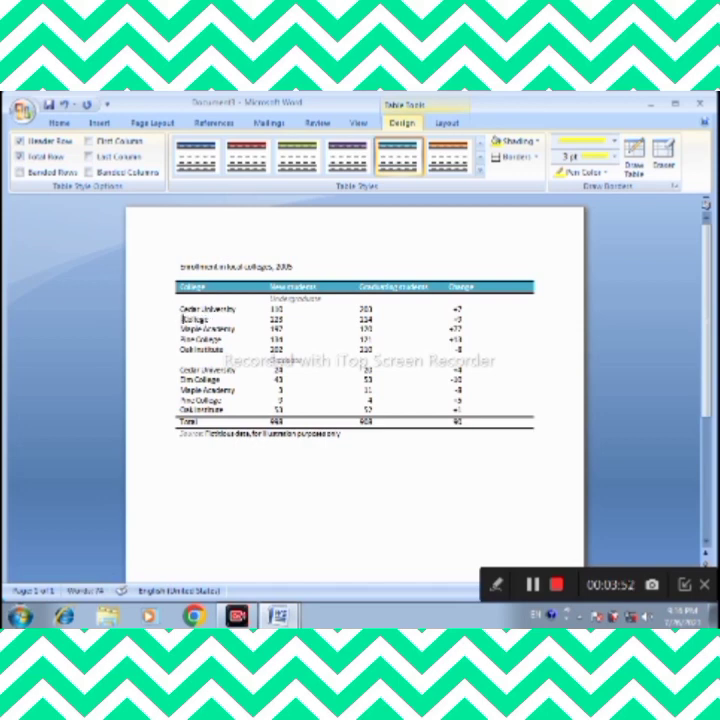
text(l)
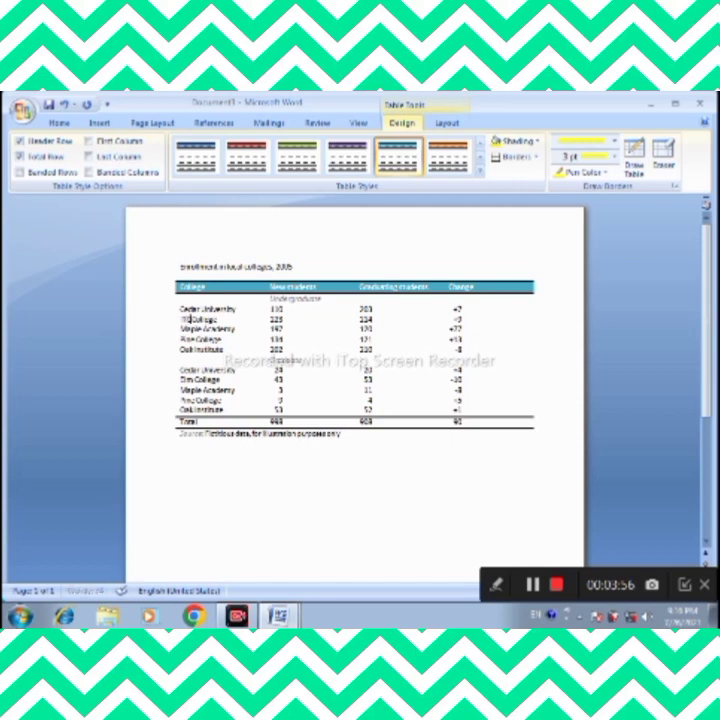
text(m)
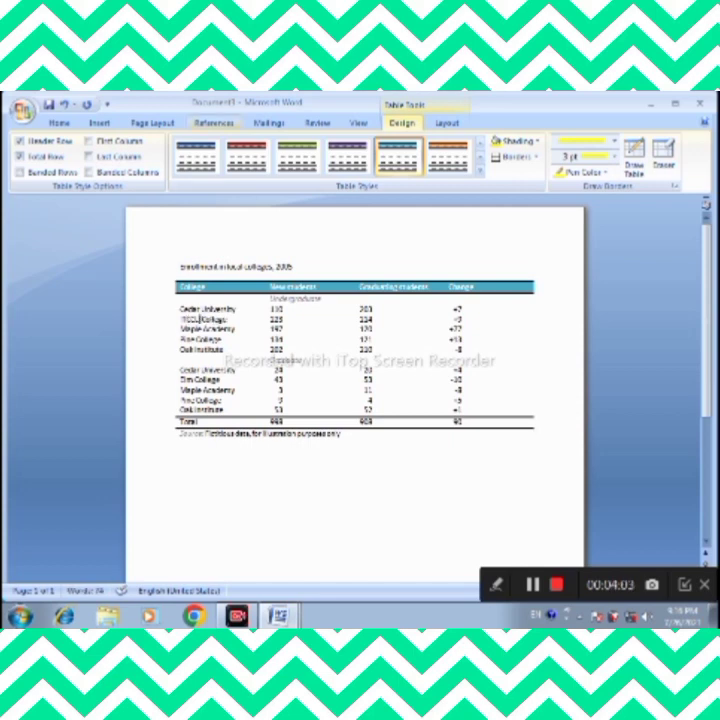
key(ctrl+a)
Clear the document, then insert the picture images (1) from the Desktop's Pr folder
key(Delete)
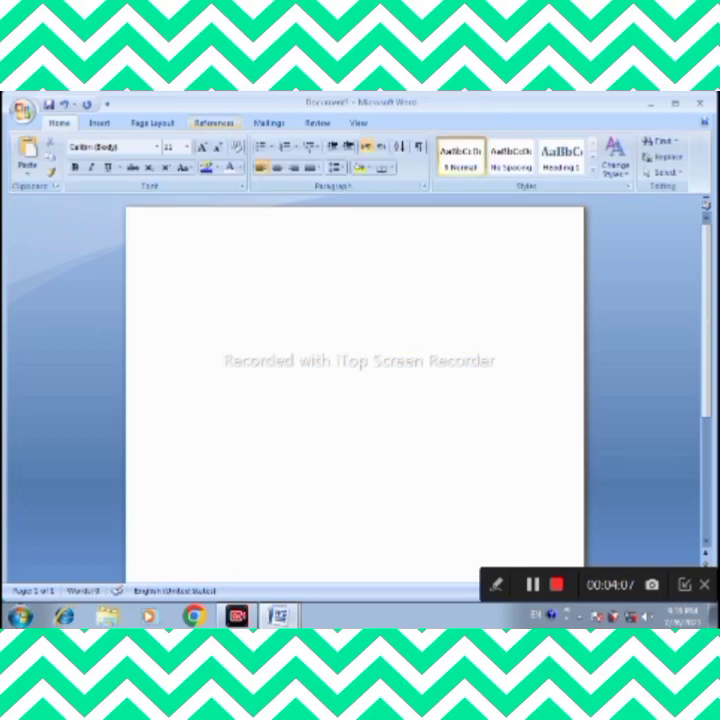
click(99, 122)
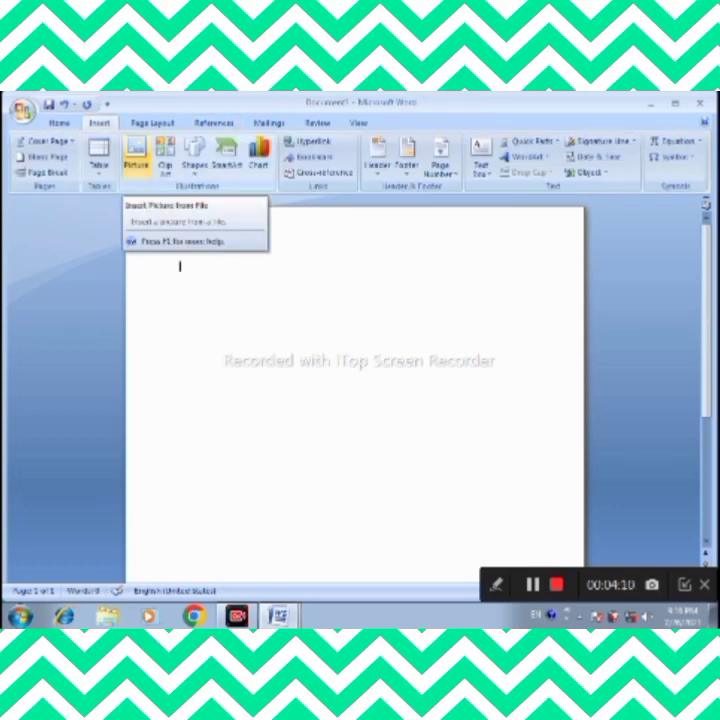
click(136, 158)
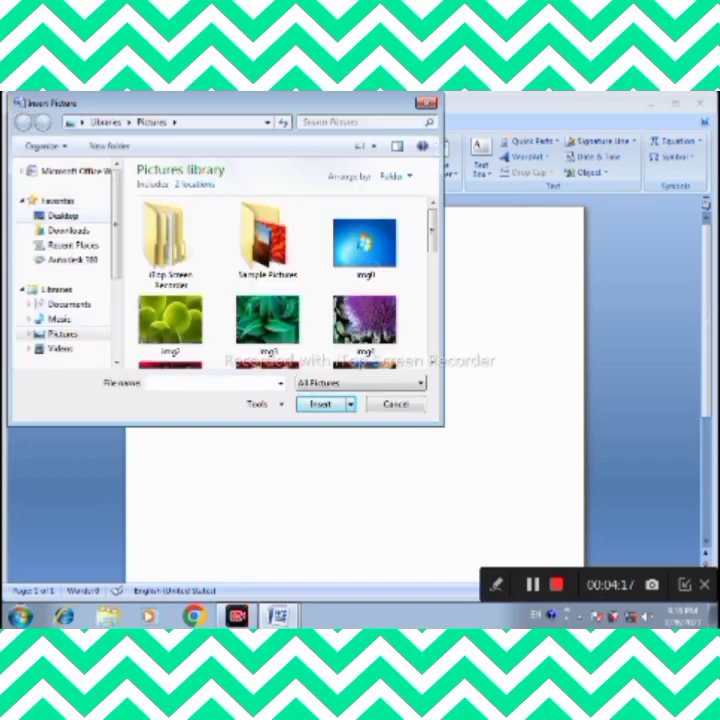
scroll(280, 265, down, 2)
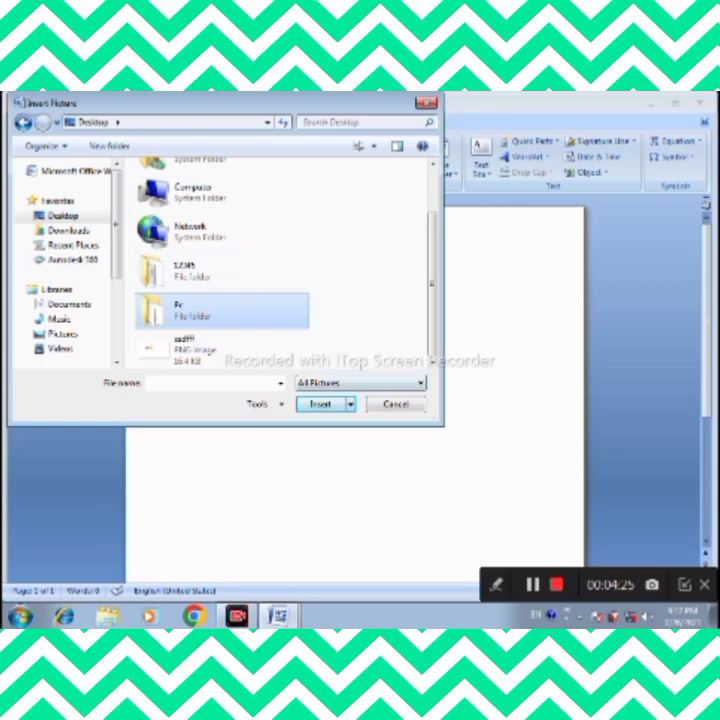
double_click(165, 310)
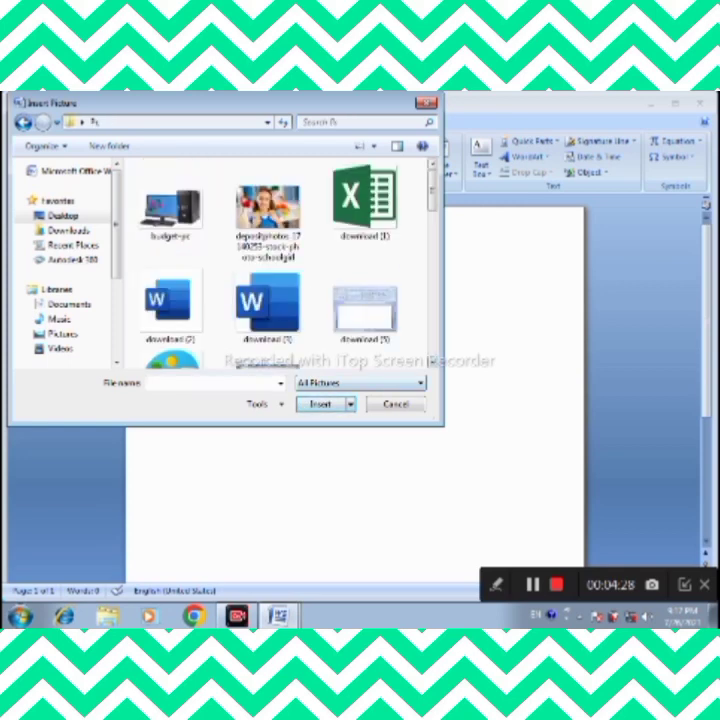
scroll(280, 265, down, 2)
scroll(280, 265, down, 2)
scroll(280, 265, down, 1)
click(267, 252)
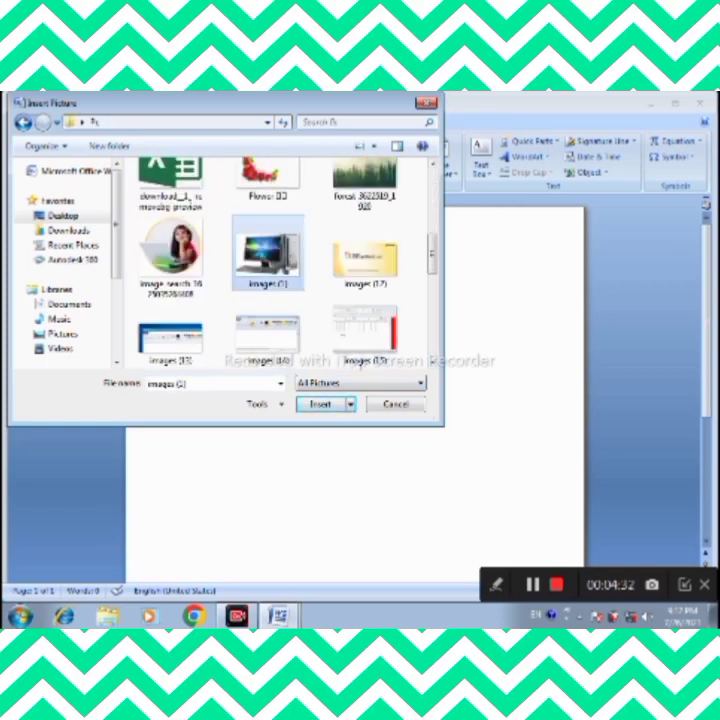
key(Return)
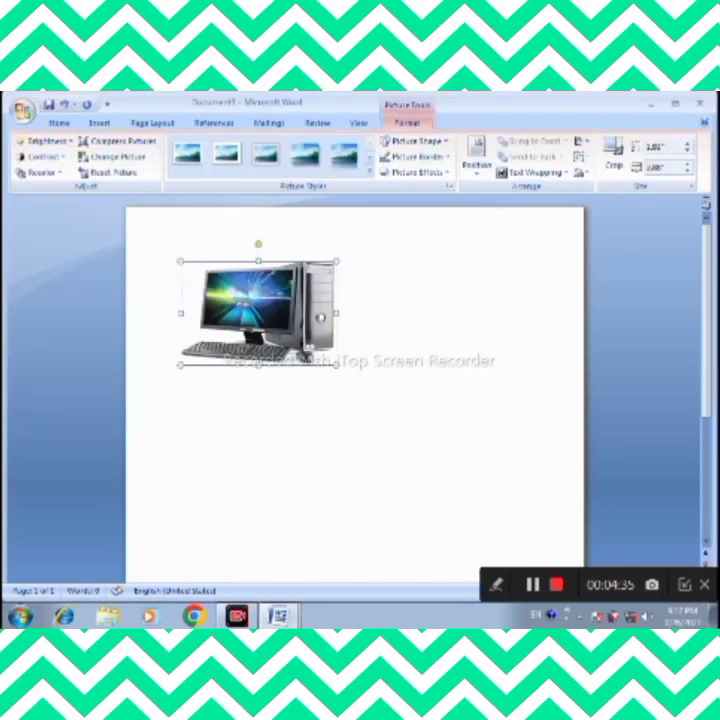
Enlarge the computer picture to nearly page width and apply a snipped-corner framed picture style
drag(335, 364, 572, 522)
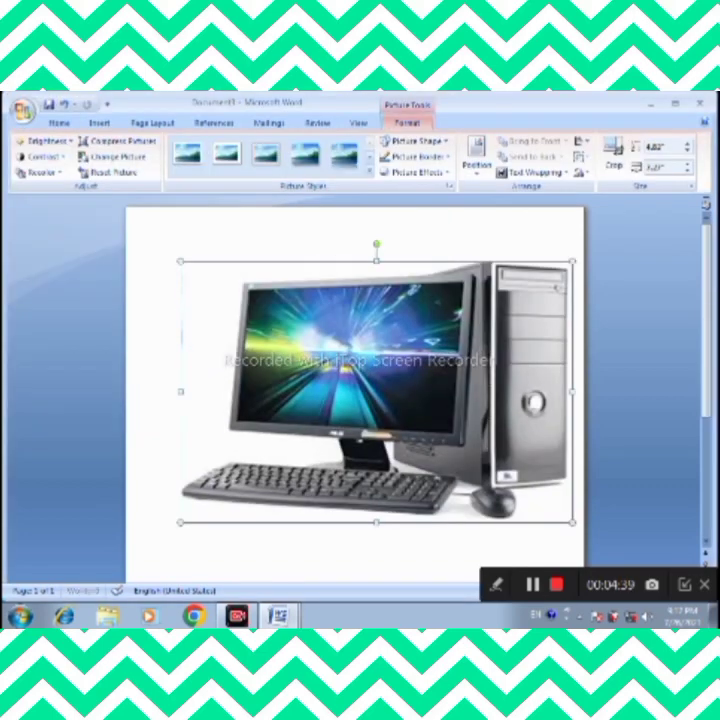
click(369, 171)
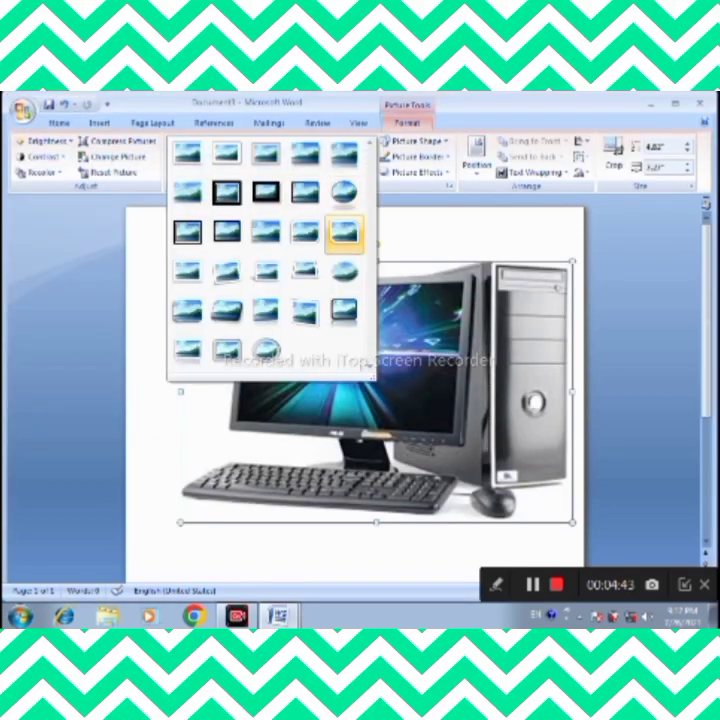
click(343, 232)
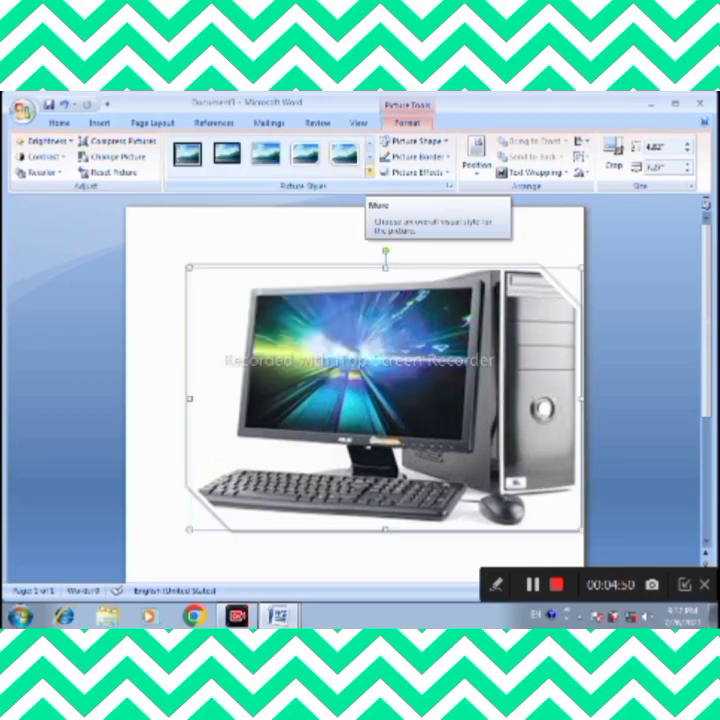
Give the picture a 1½ pt border and an outer shadow preset
click(413, 157)
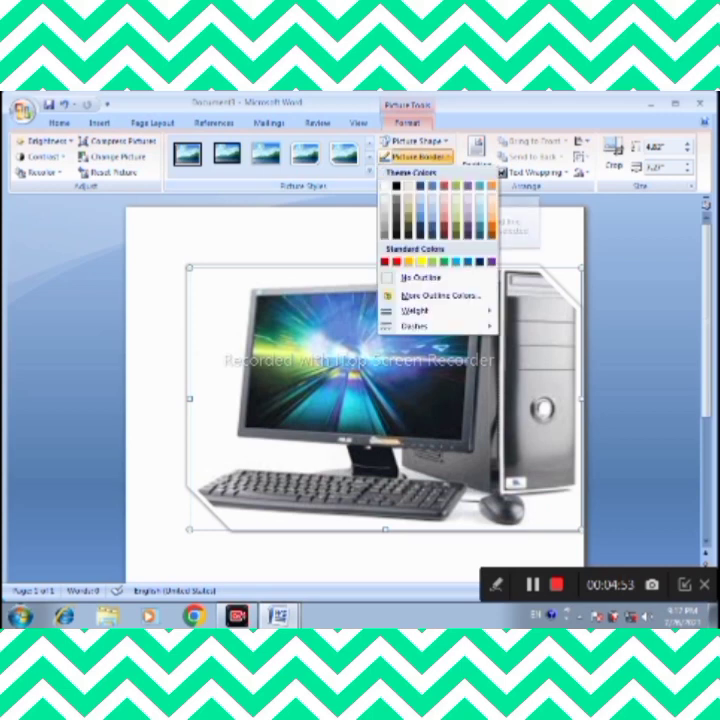
mouse_move(415, 311)
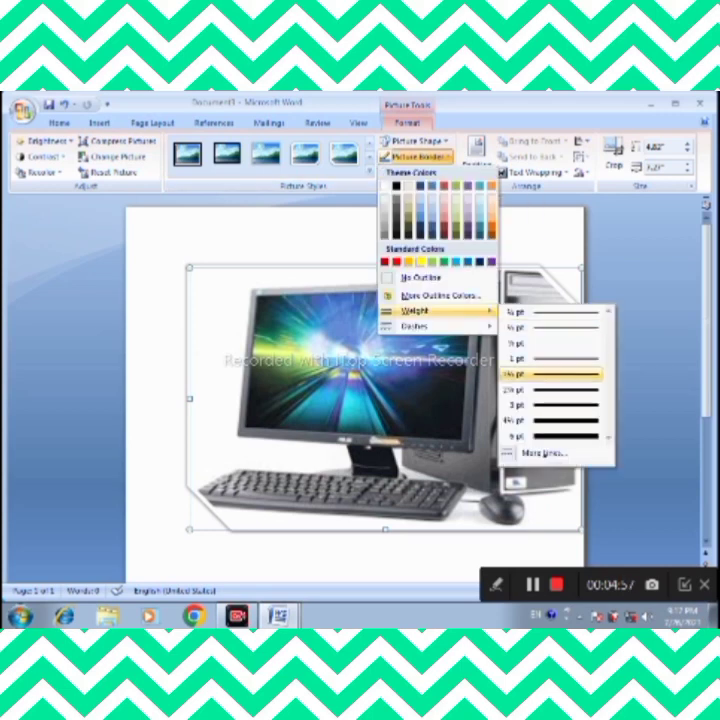
click(550, 374)
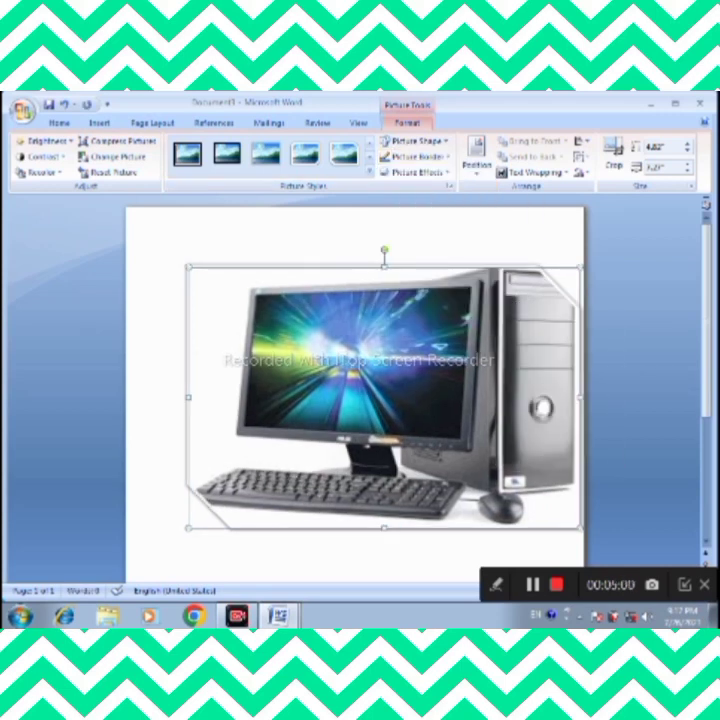
click(415, 172)
mouse_move(428, 229)
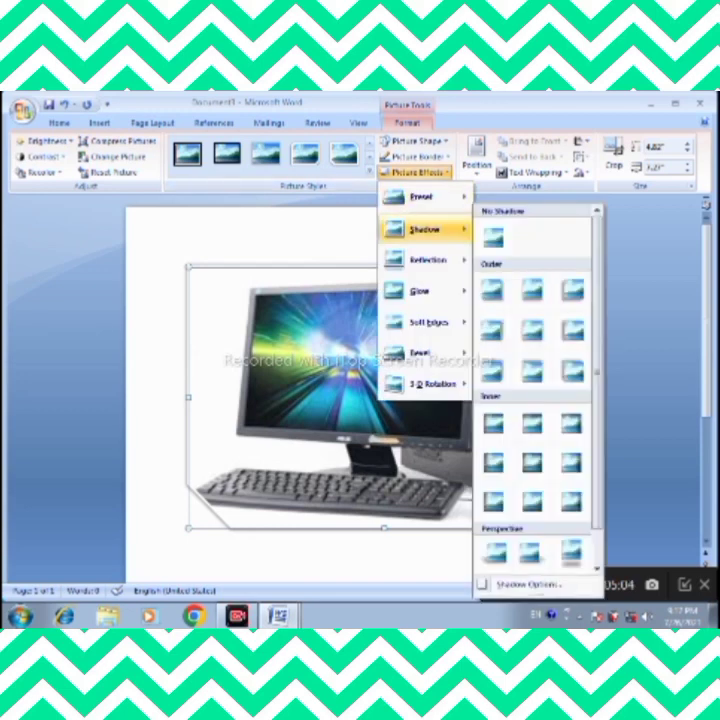
click(532, 330)
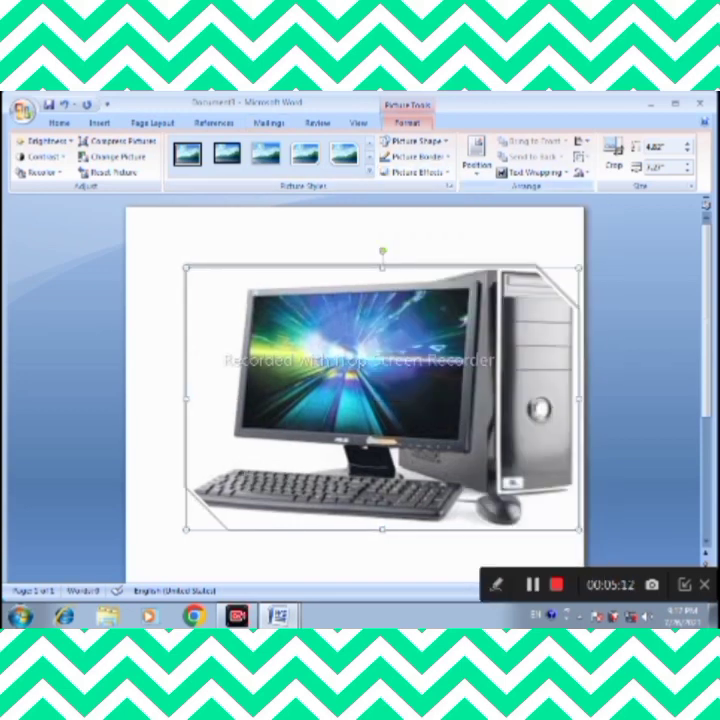
Raise the computer picture's brightness and contrast by 20%, then reset the picture
click(45, 141)
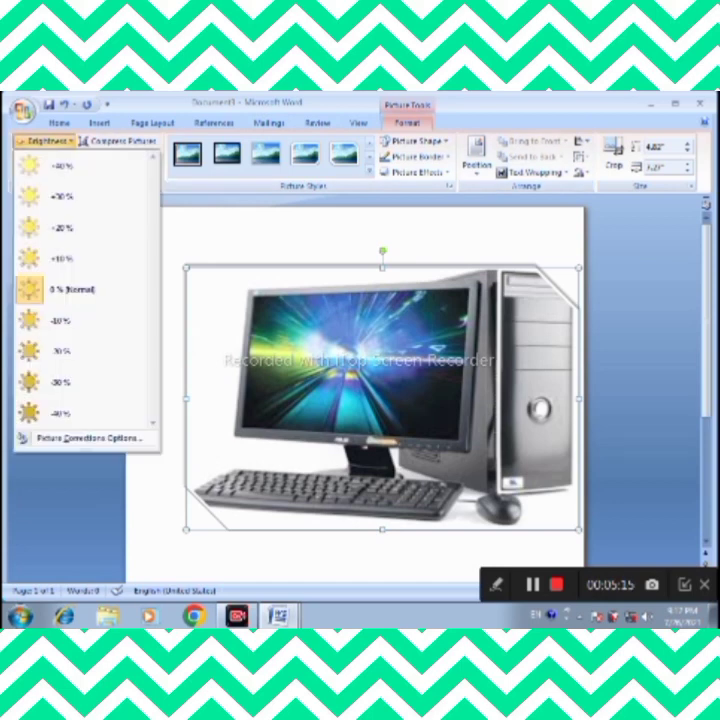
click(45, 166)
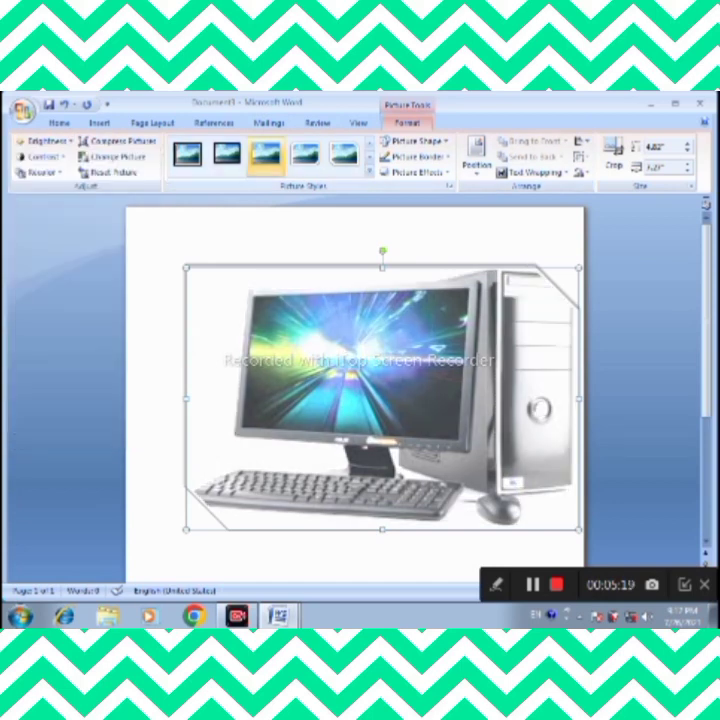
click(42, 157)
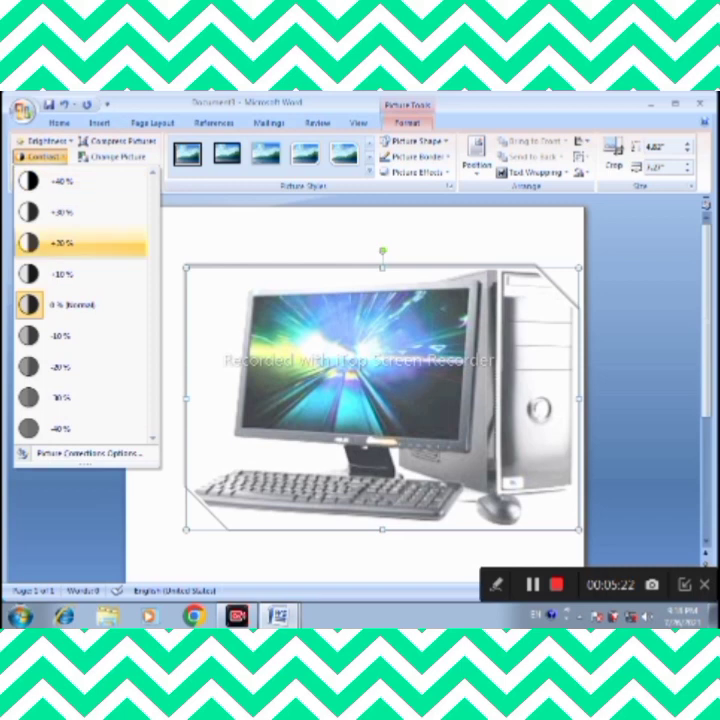
click(60, 242)
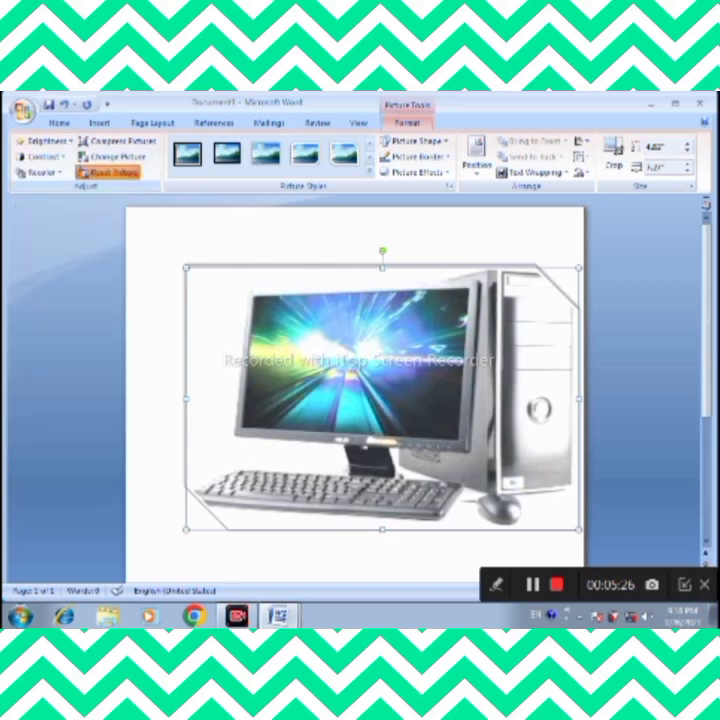
click(113, 172)
Delete the computer picture, search Clip Art for 'Animal', and insert and enlarge the cow
key(Delete)
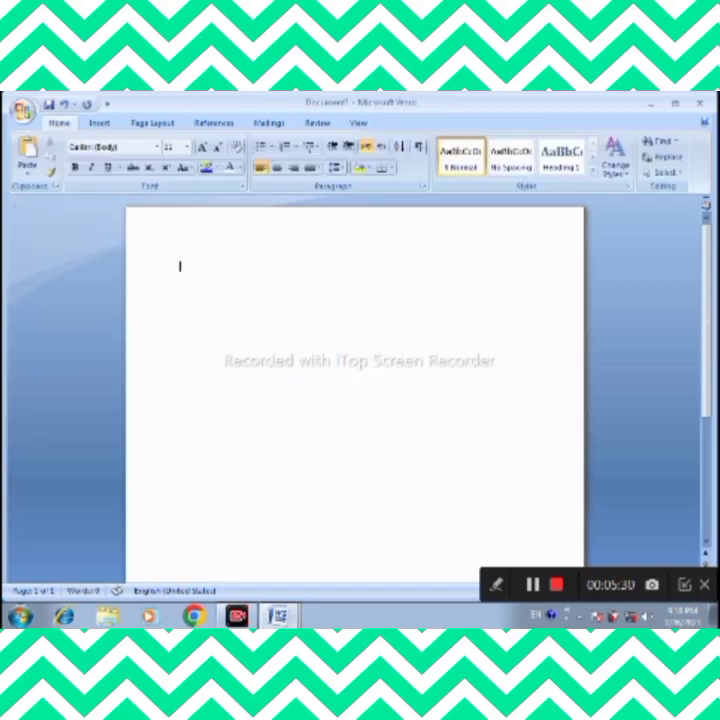
click(99, 122)
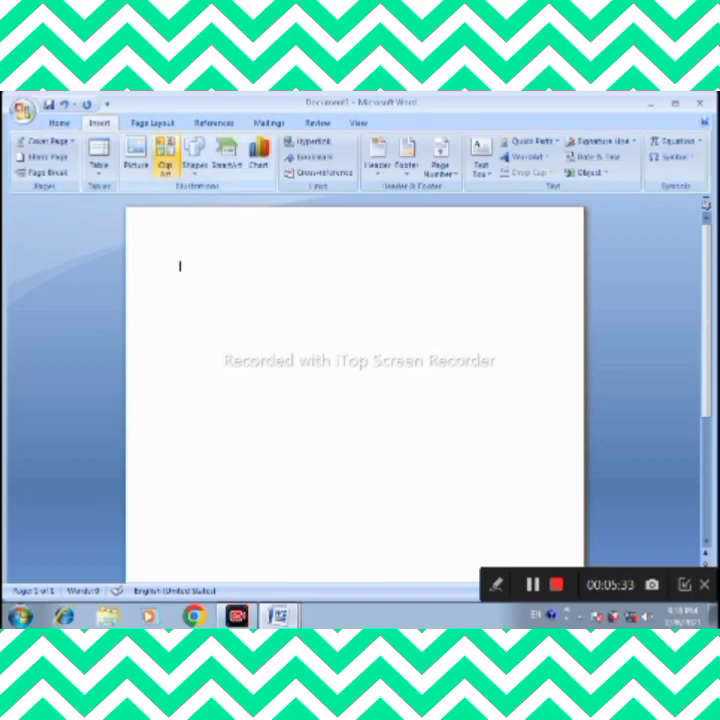
click(165, 162)
text(Animal)
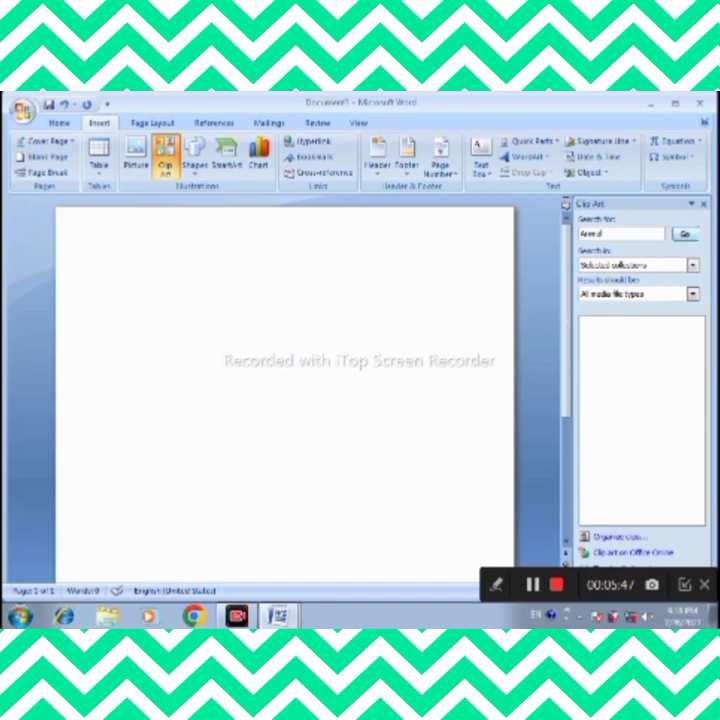
key(Return)
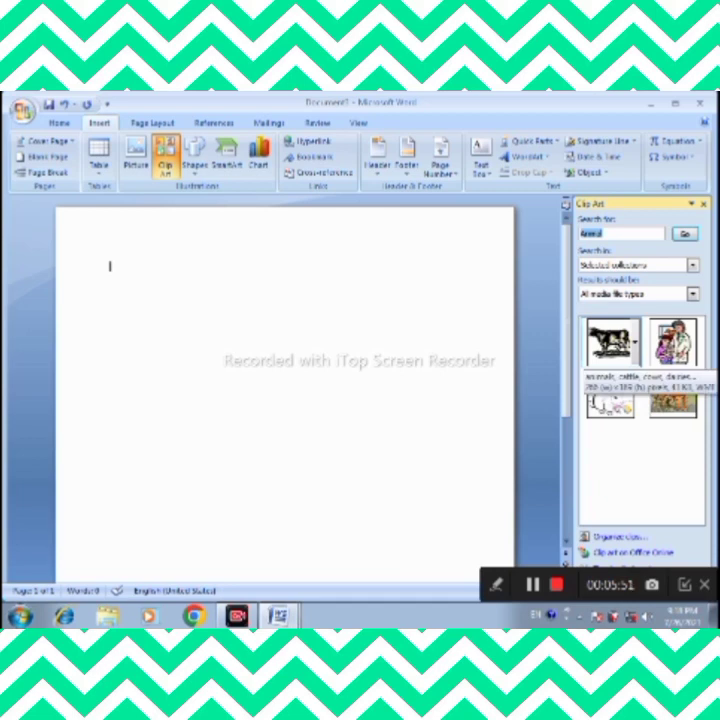
click(612, 342)
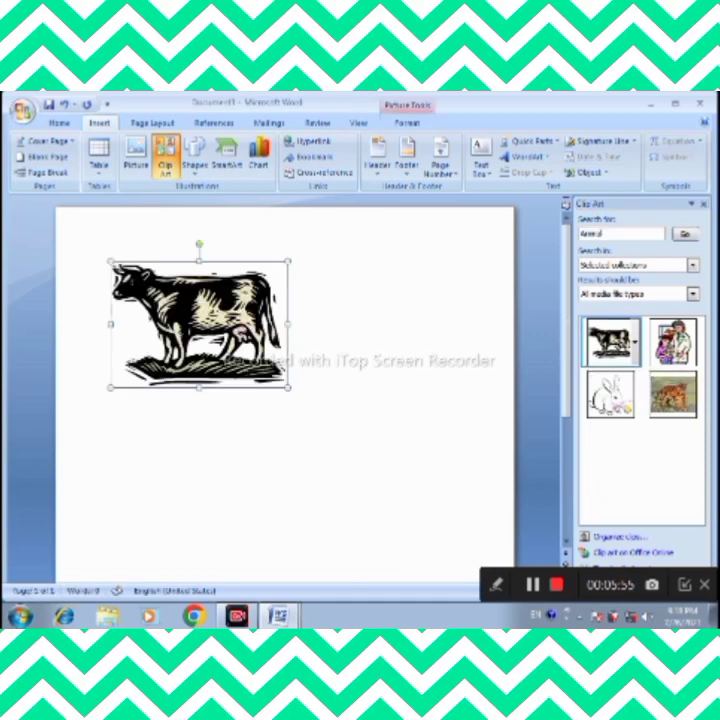
drag(288, 387, 432, 490)
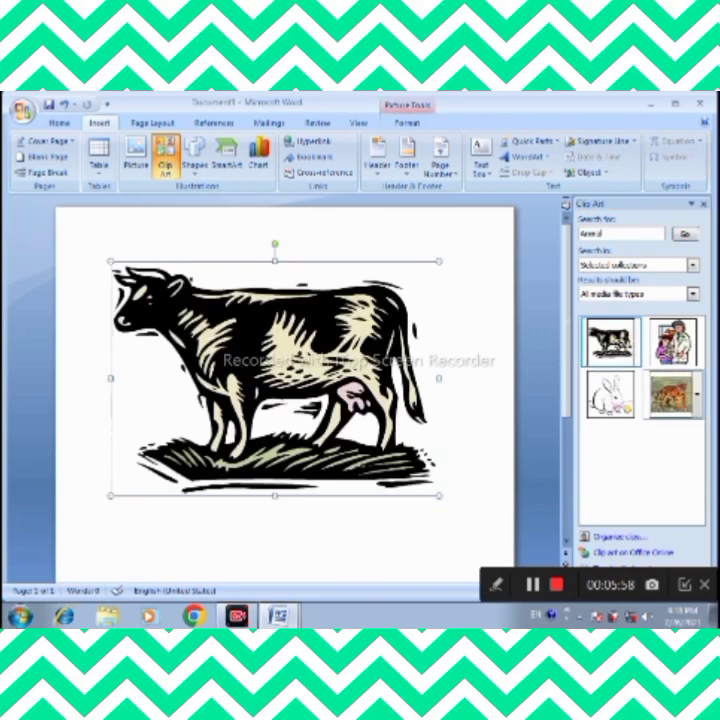
Insert the tiger clip art above the cow, enlarge it, delete it, then undo three changes
click(672, 393)
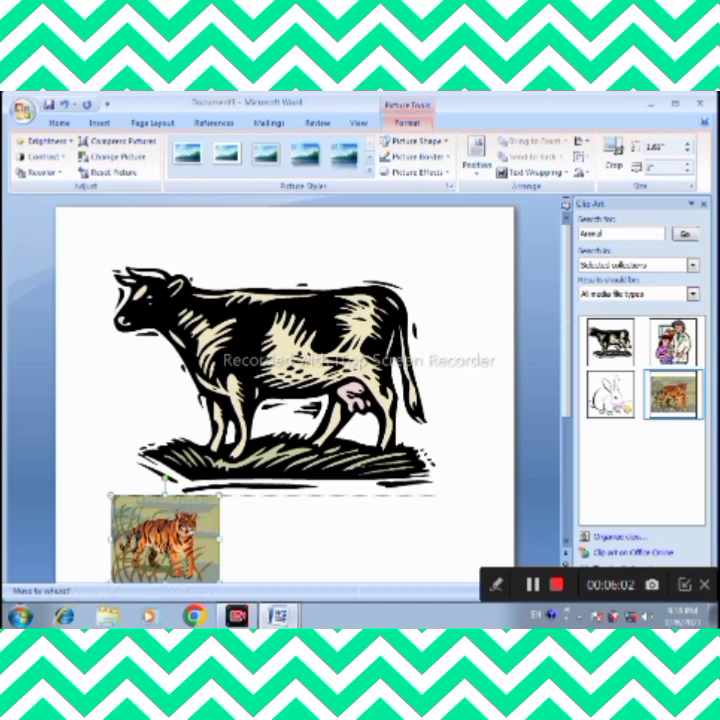
drag(165, 537, 113, 265)
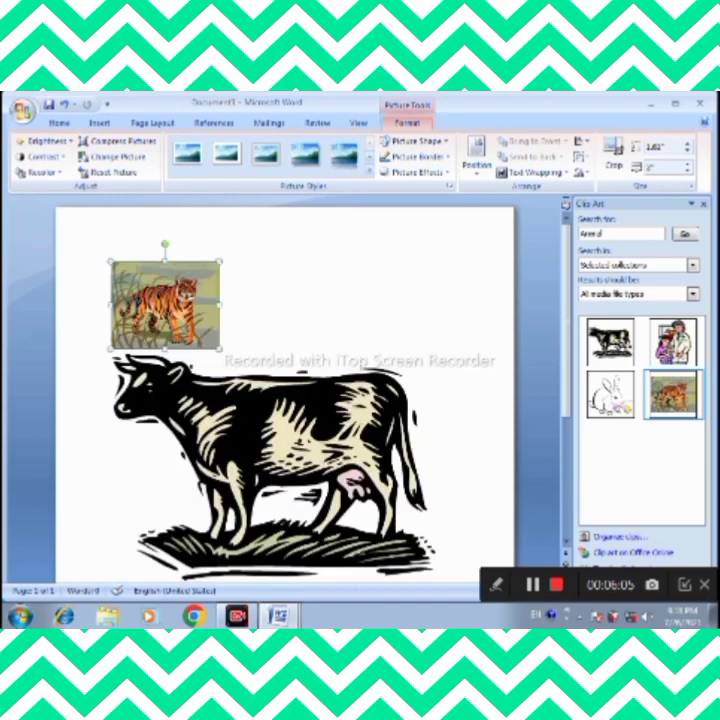
drag(219, 349, 311, 424)
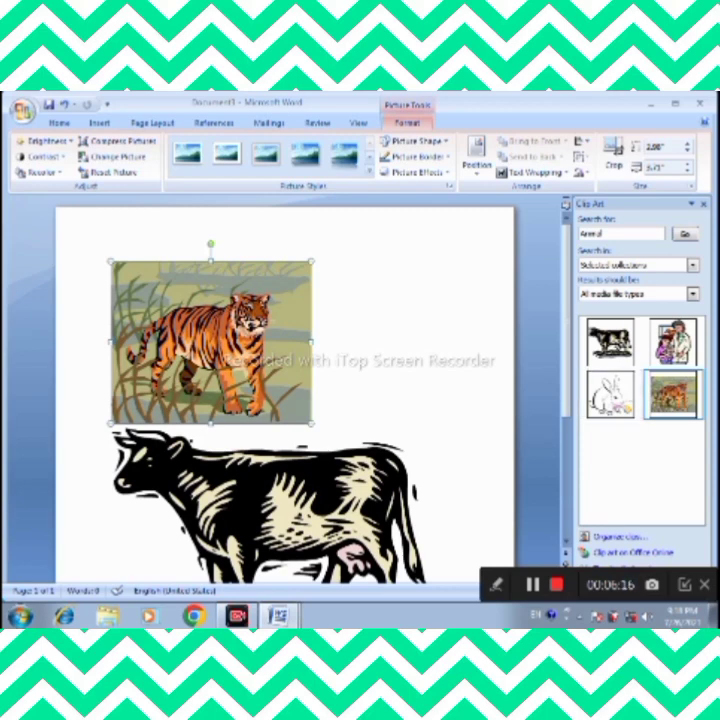
key(Delete)
key(ctrl+z)
key(ctrl+z)
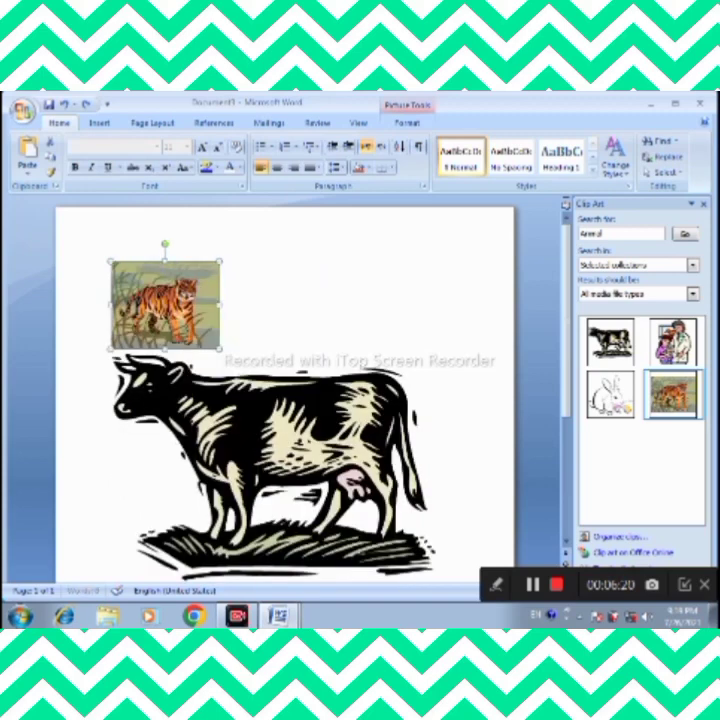
key(ctrl+z)
key(ctrl+z)
key(ctrl+z)
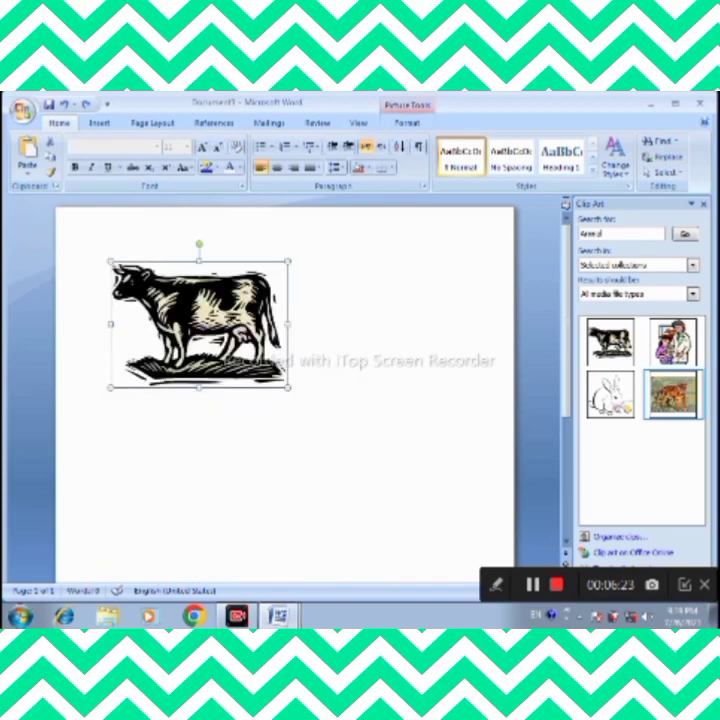
key(ctrl+z)
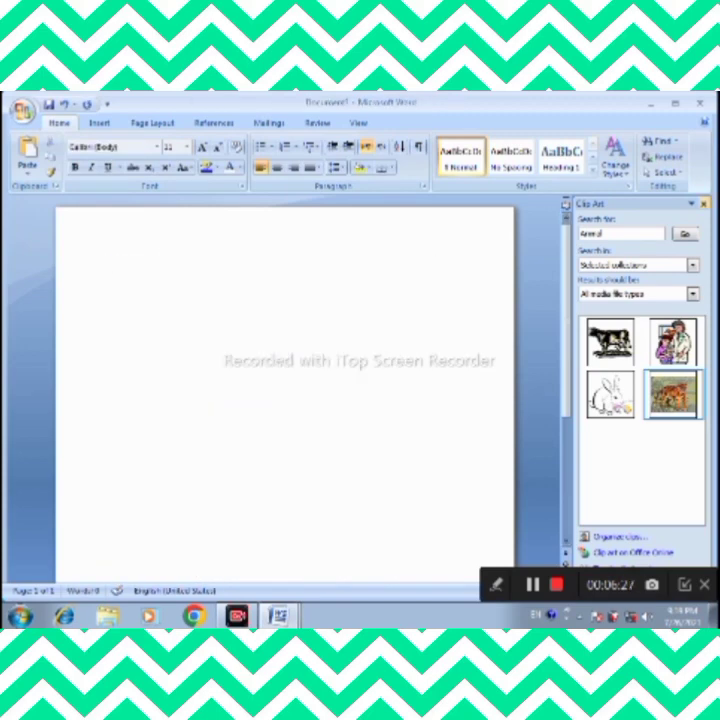
Close the clip art pane and draw a rectangle near the page centre
click(704, 203)
click(99, 122)
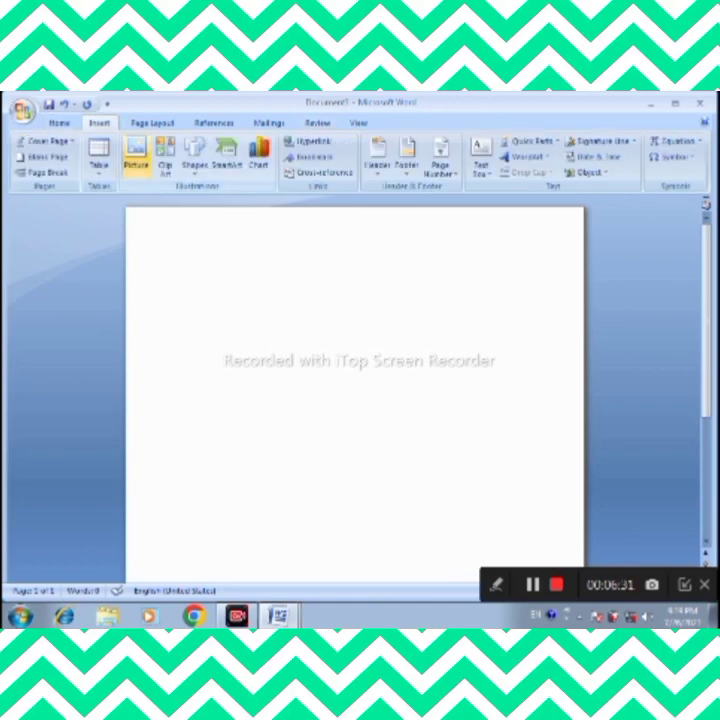
click(195, 160)
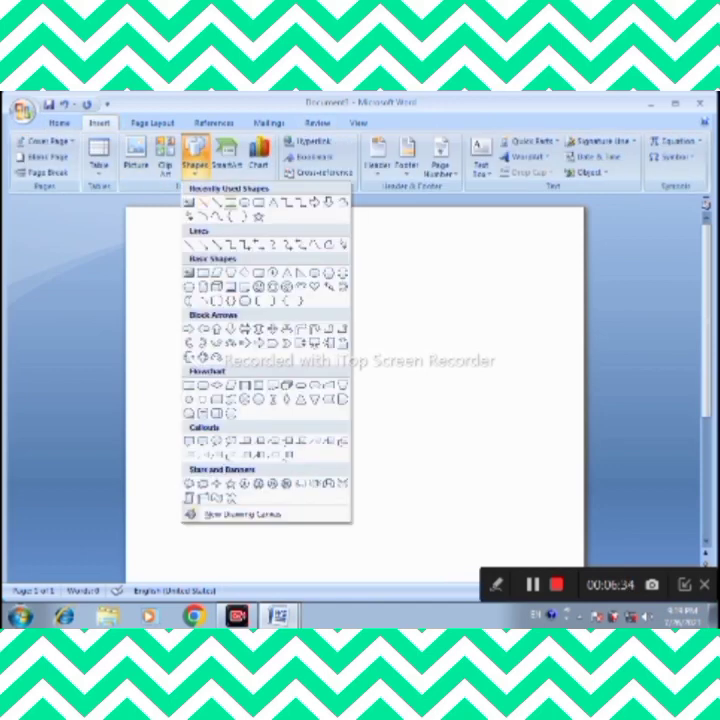
click(203, 272)
drag(234, 263, 481, 466)
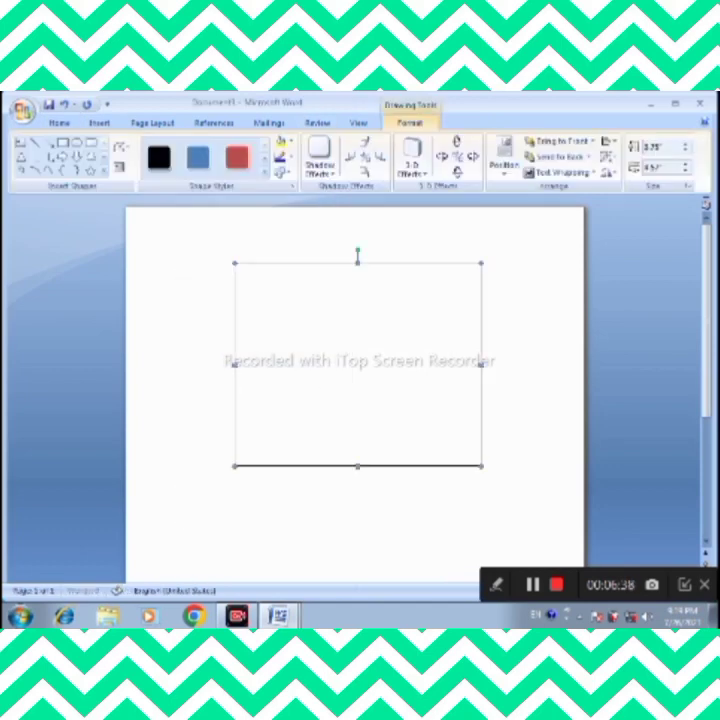
Preview fill textures without applying one, then give the rectangle a drop shadow
click(289, 141)
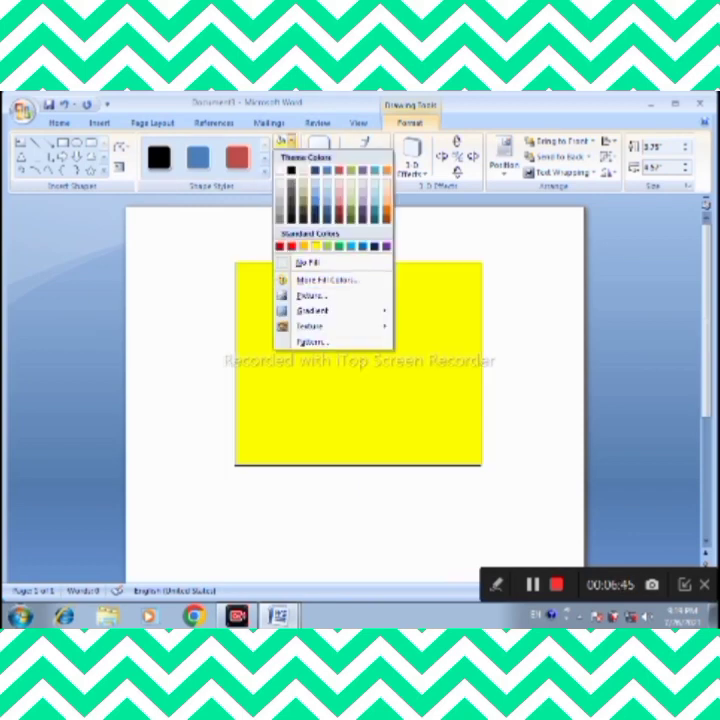
mouse_move(312, 311)
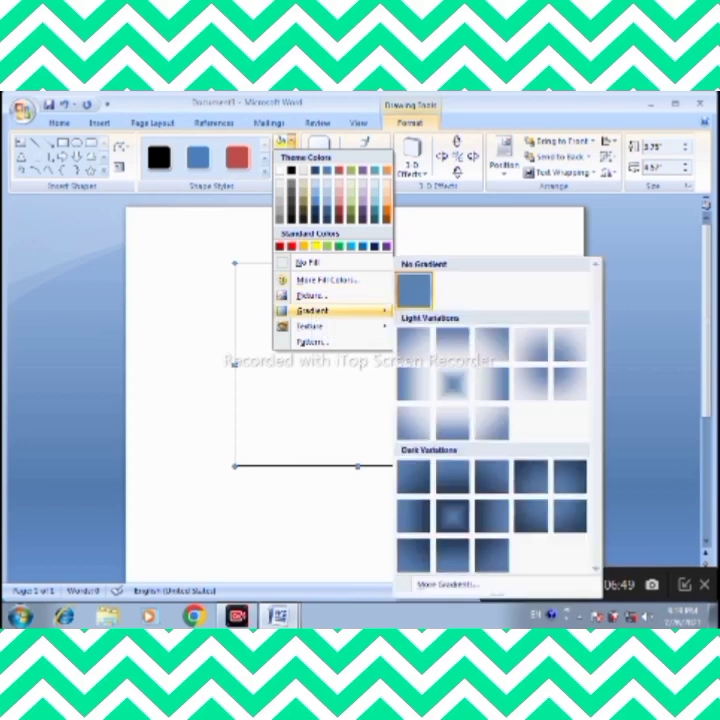
mouse_move(355, 329)
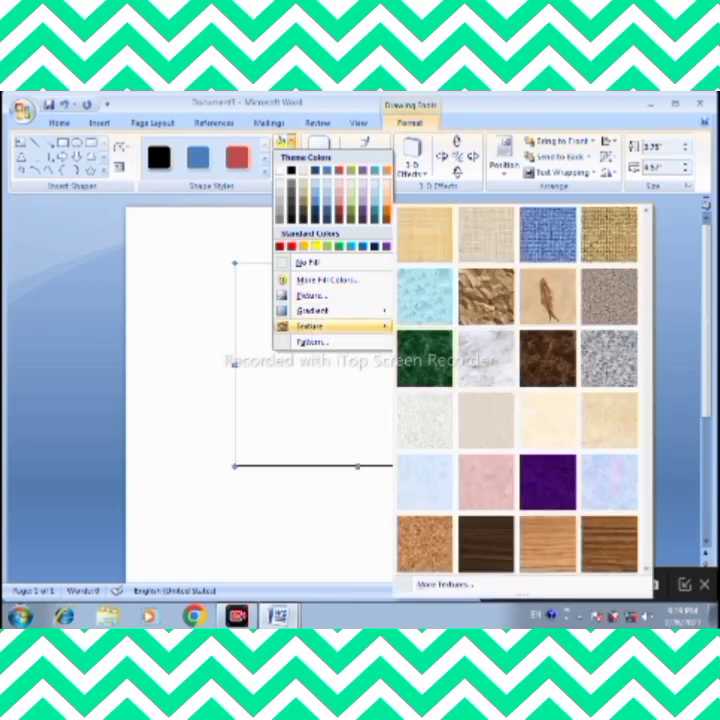
click(321, 153)
click(321, 153)
click(365, 268)
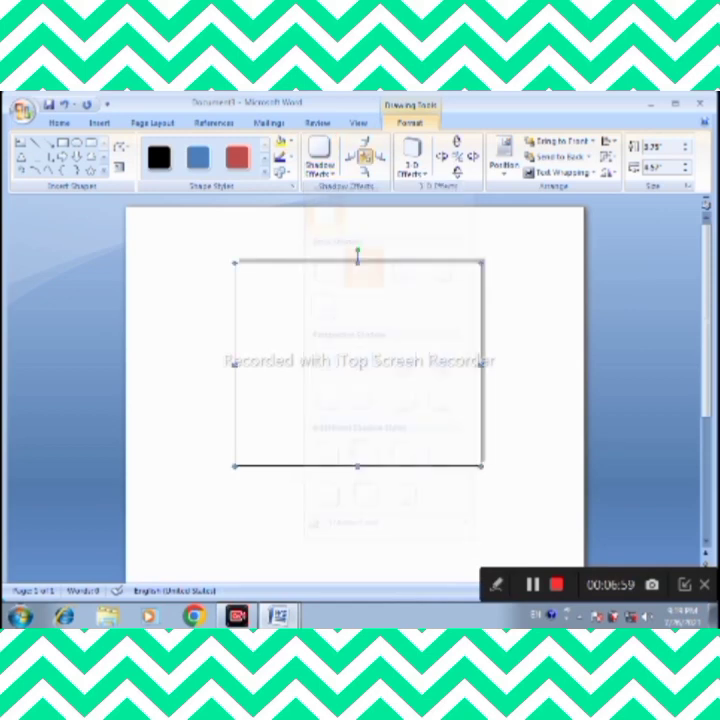
Nudge the rectangle's shadow up three times and right twice, then preview 3-D effects without applying one
click(365, 142)
click(365, 142)
click(365, 142)
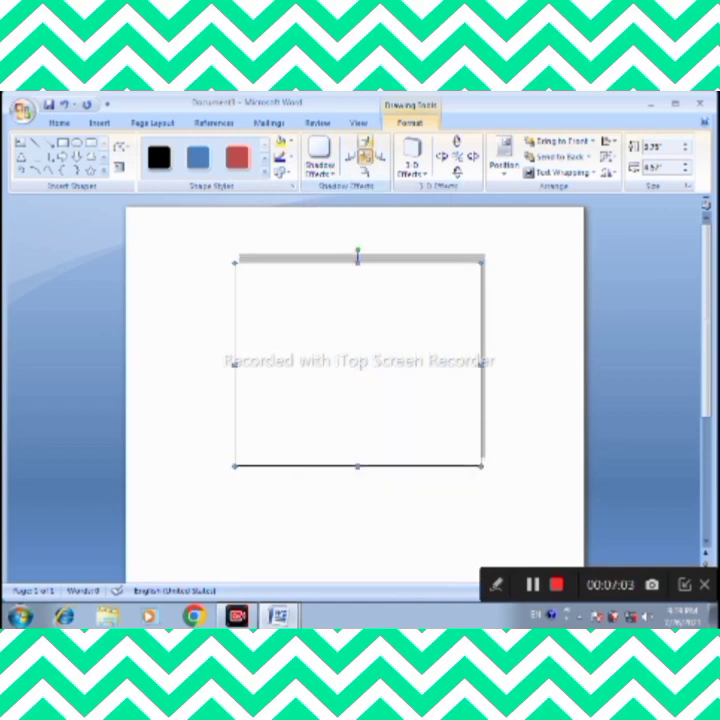
click(380, 156)
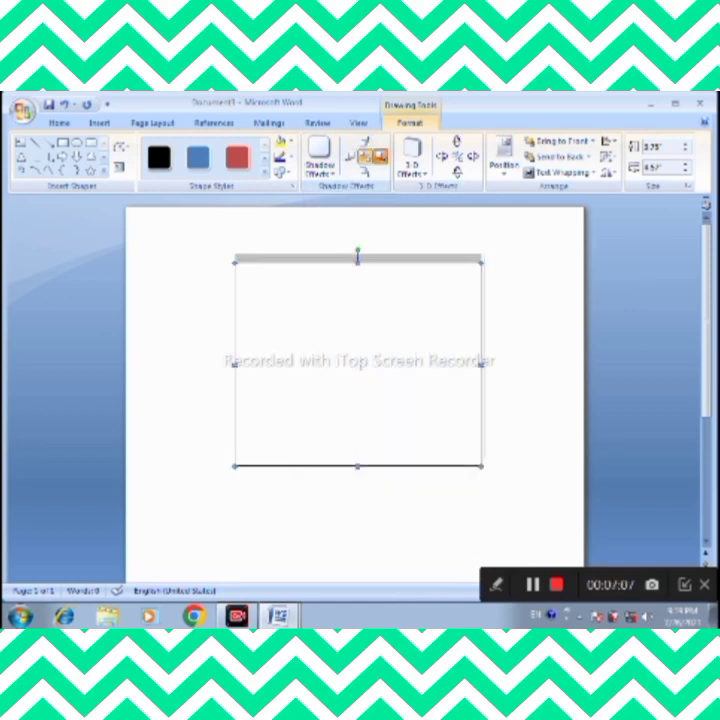
click(380, 156)
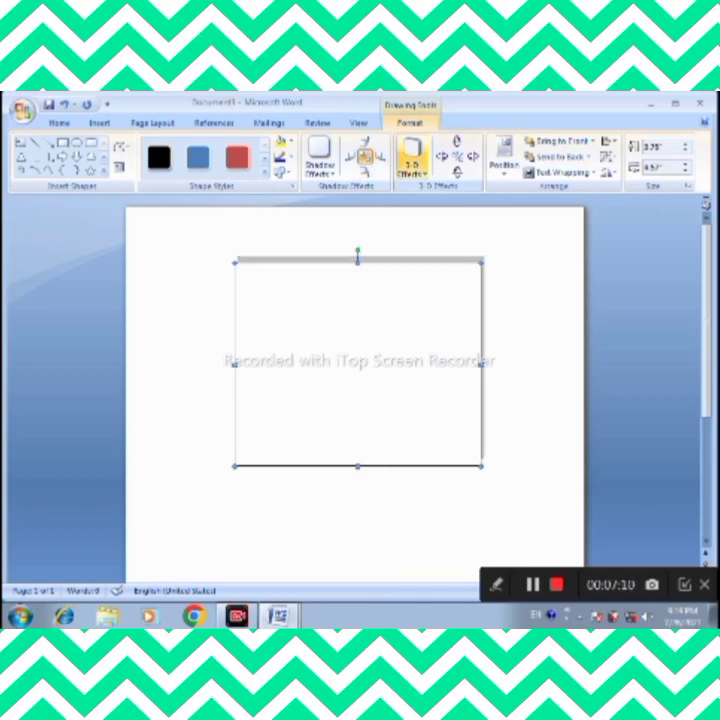
click(411, 158)
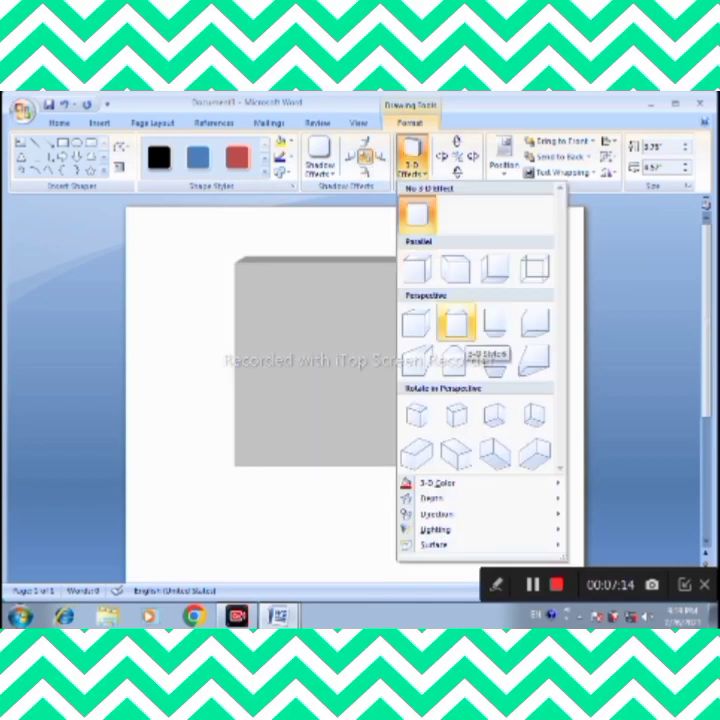
key(Escape)
Change the rectangle into a smiley face with a light purple gradient style, then delete it
click(283, 172)
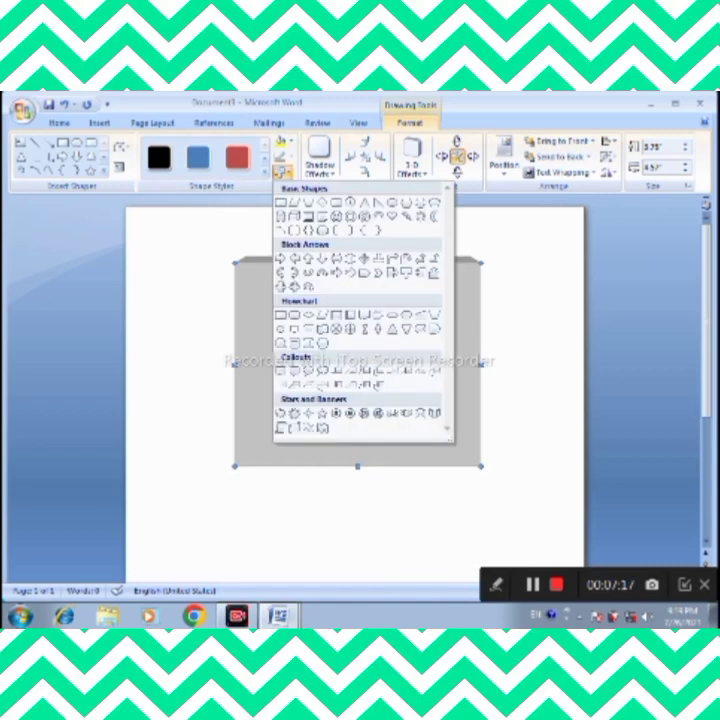
click(349, 215)
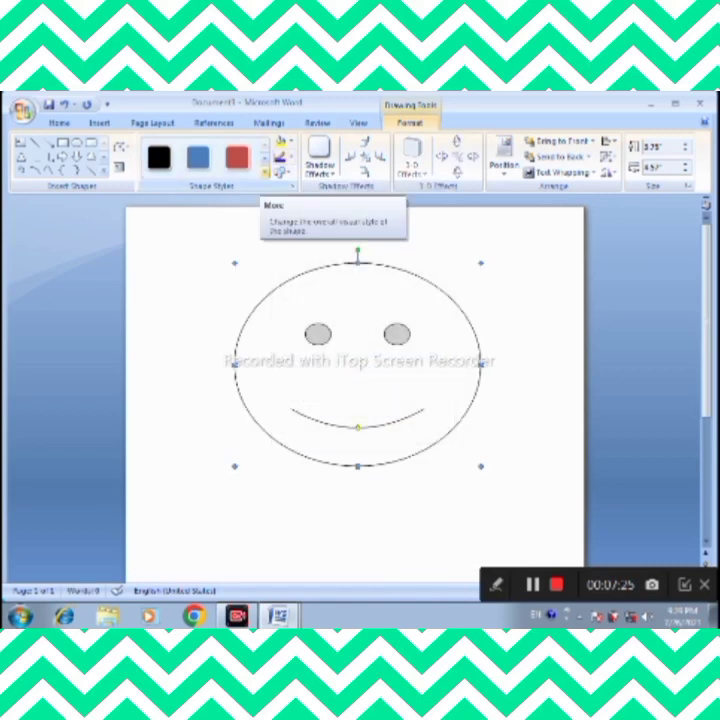
click(265, 172)
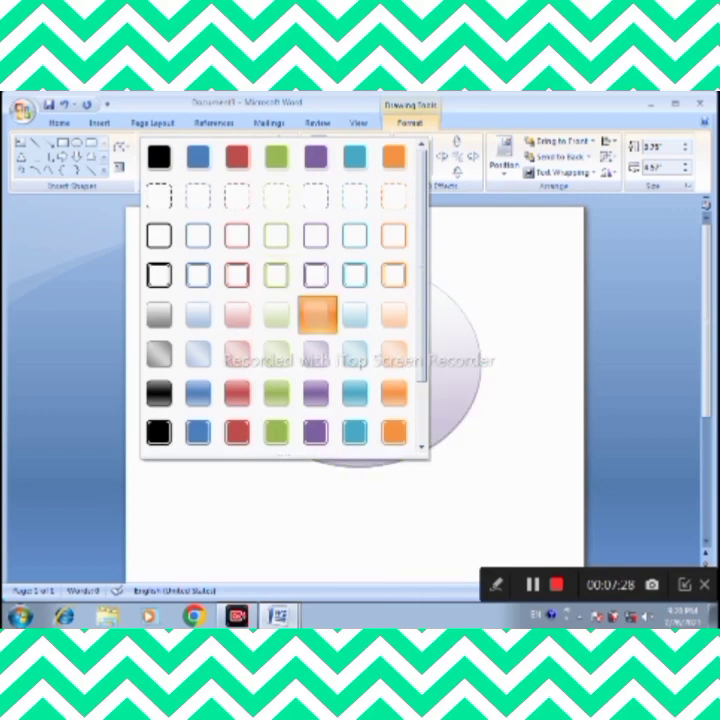
click(315, 310)
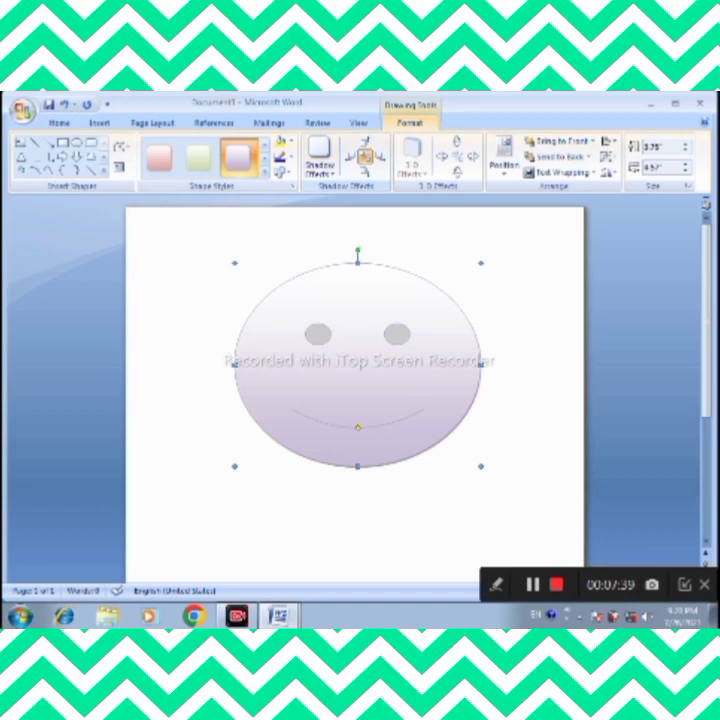
click(180, 262)
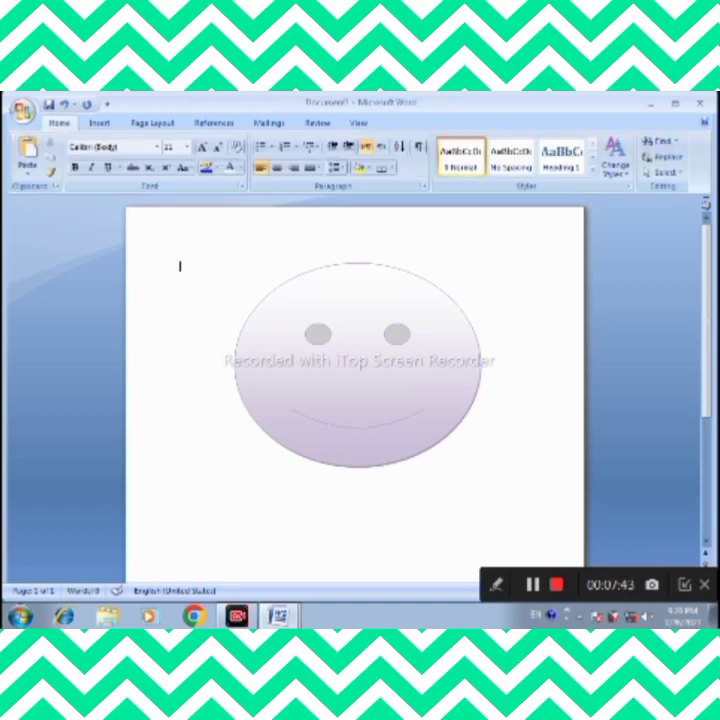
key(Delete)
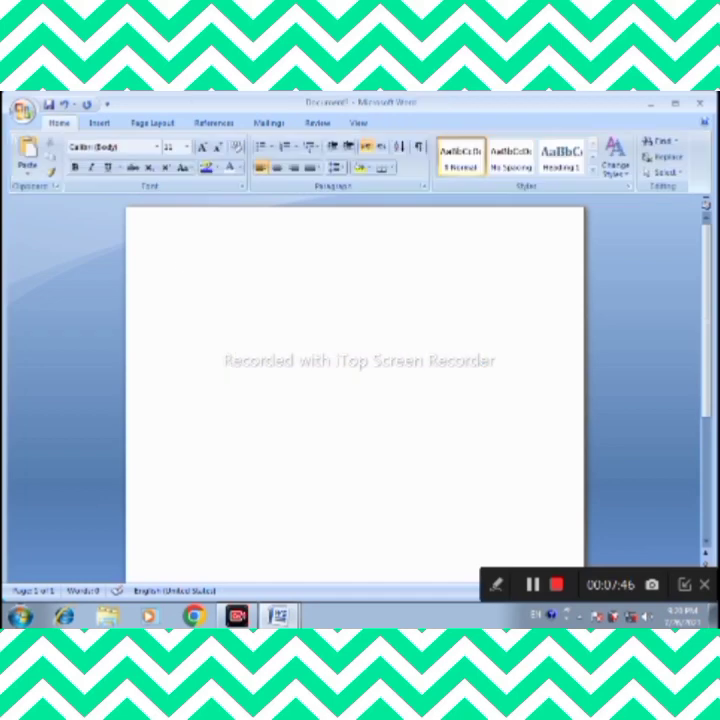
key(alt+n)
click(195, 160)
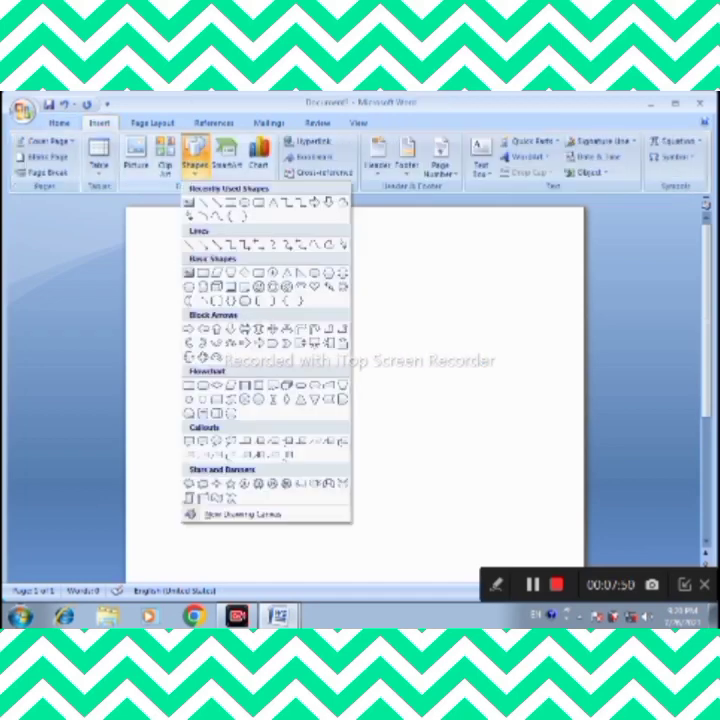
click(230, 202)
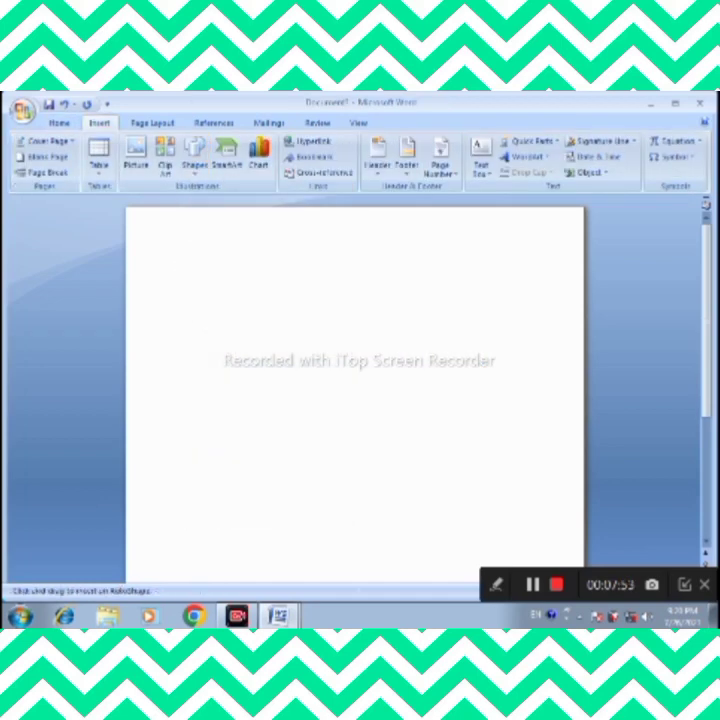
mouse_move(308, 286)
mouse_down()
mouse_move(446, 405)
mouse_move(498, 482)
mouse_up()
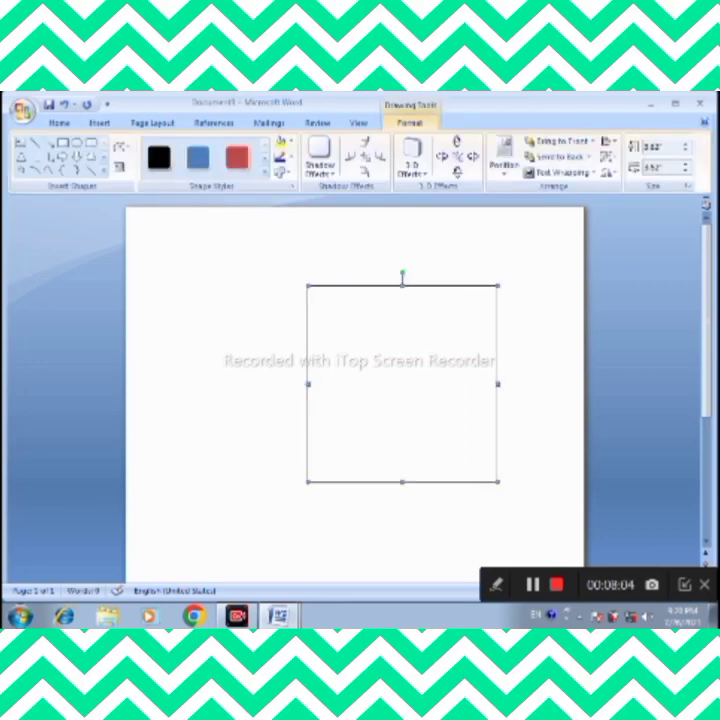
right_click(499, 290)
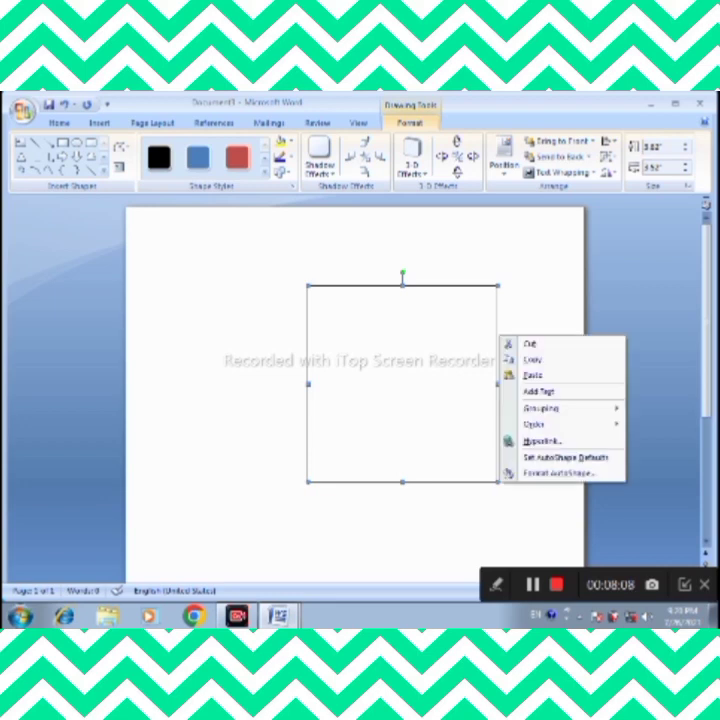
click(530, 389)
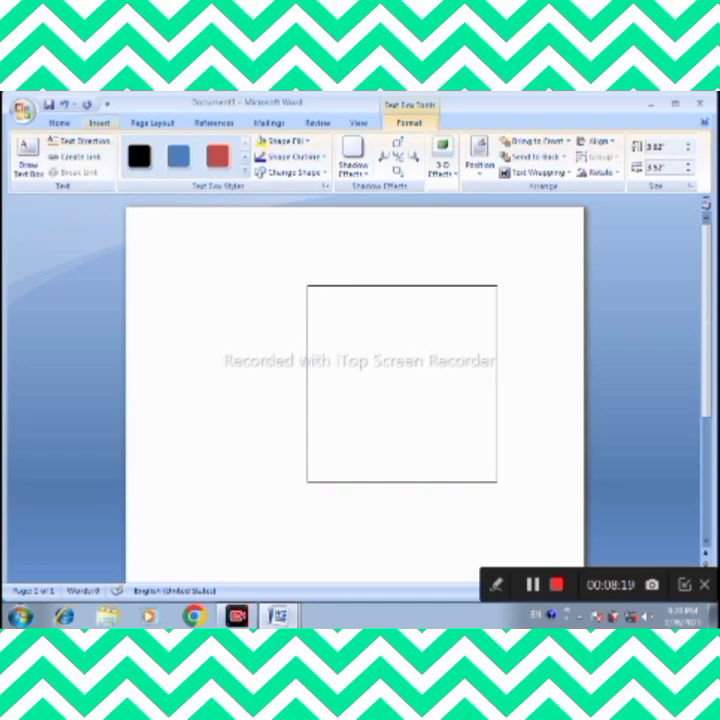
key(ctrl+a)
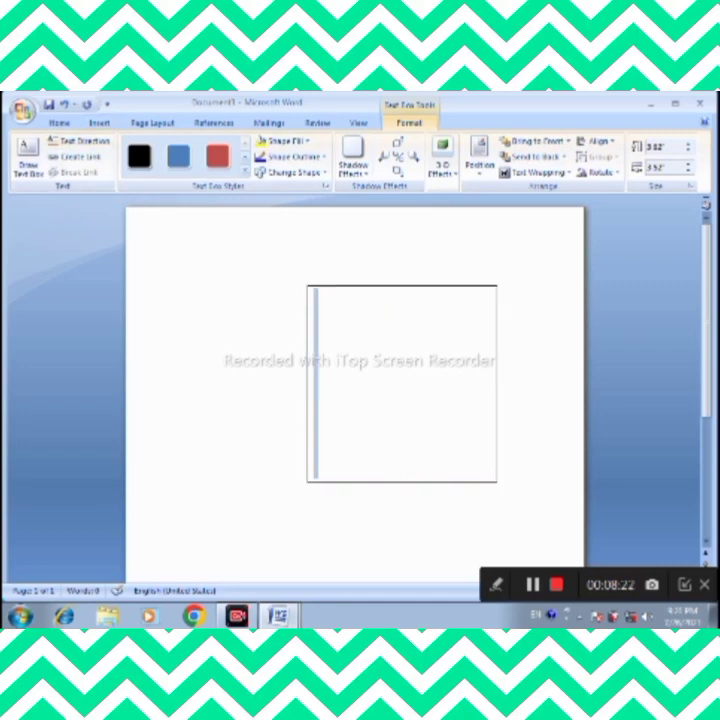
key(Escape)
key(Delete)
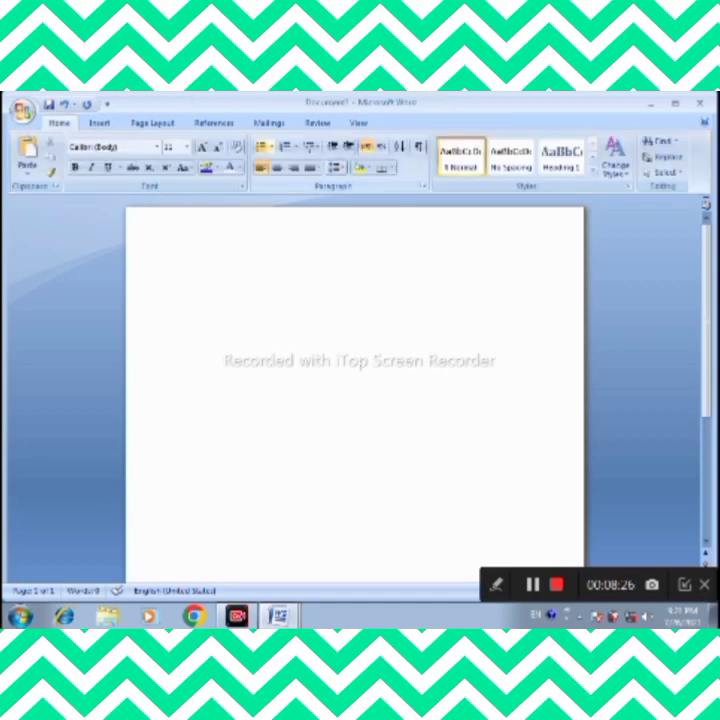
click(99, 122)
click(195, 165)
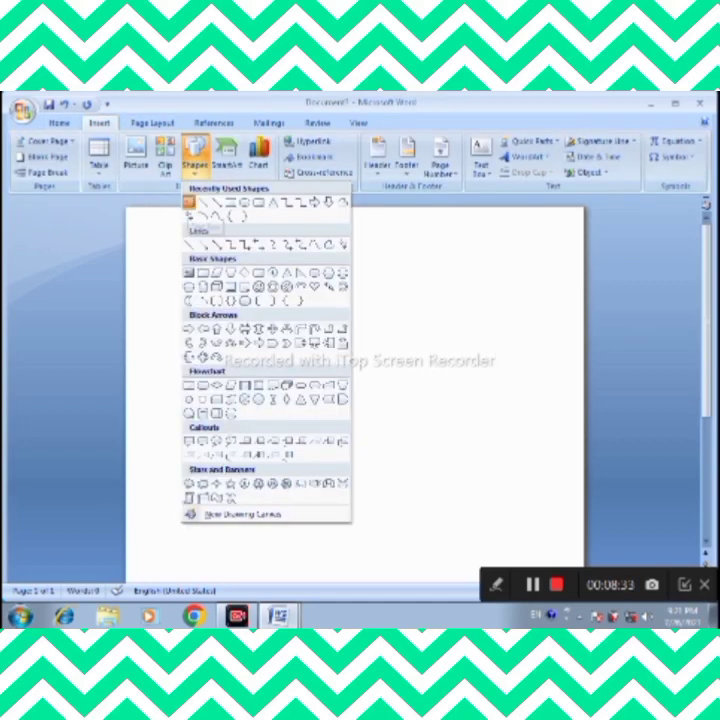
click(188, 203)
drag(281, 276, 629, 604)
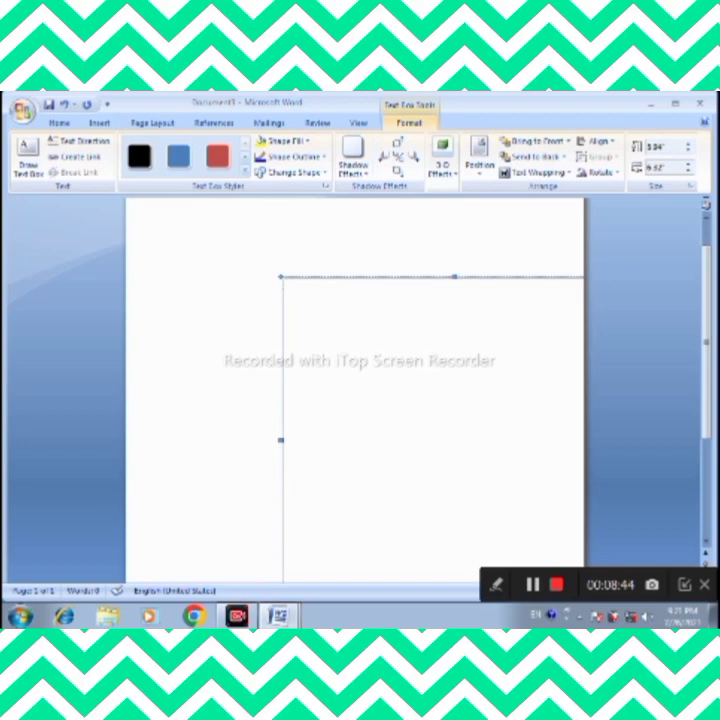
key(Escape)
key(Delete)
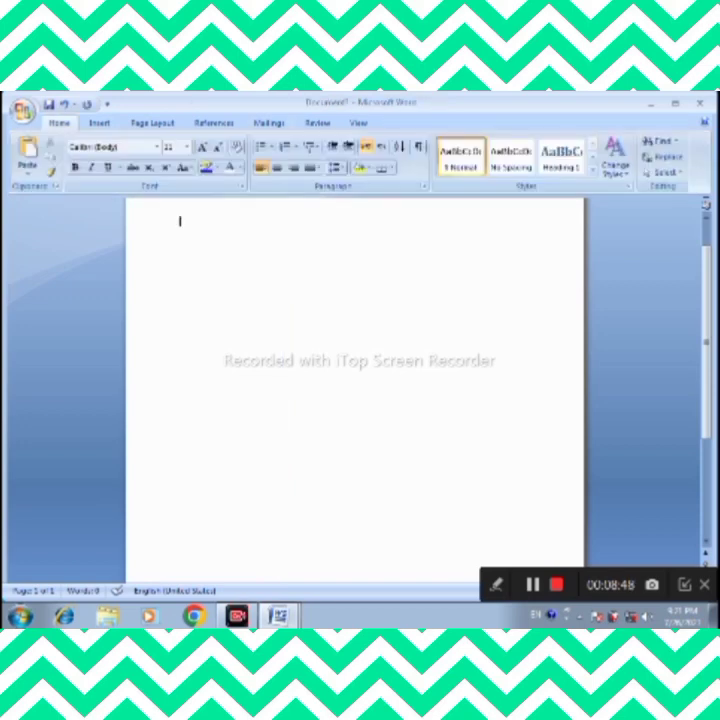
key(alt+n)
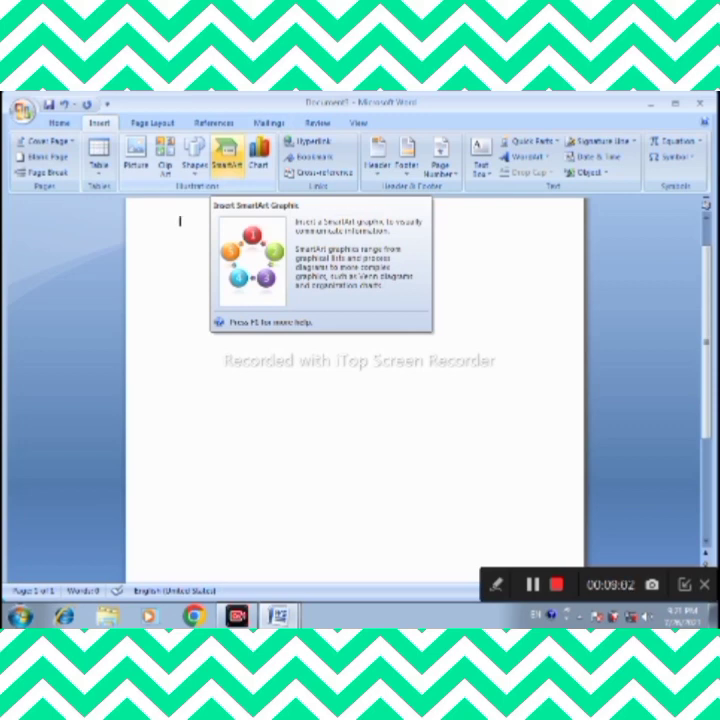
Insert a Basic Block List SmartArt, fill its first two blocks with sample text, and switch to a Trapezoid List layout
click(227, 158)
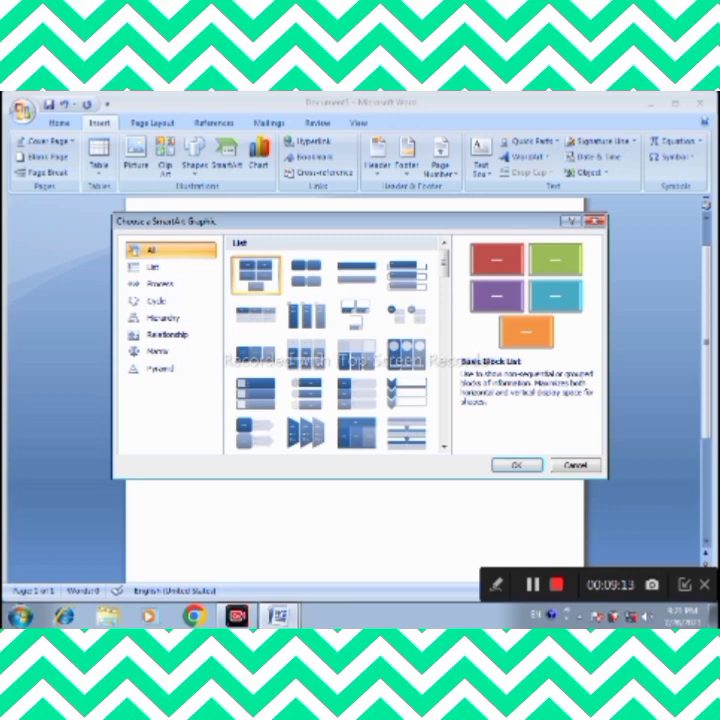
key(Return)
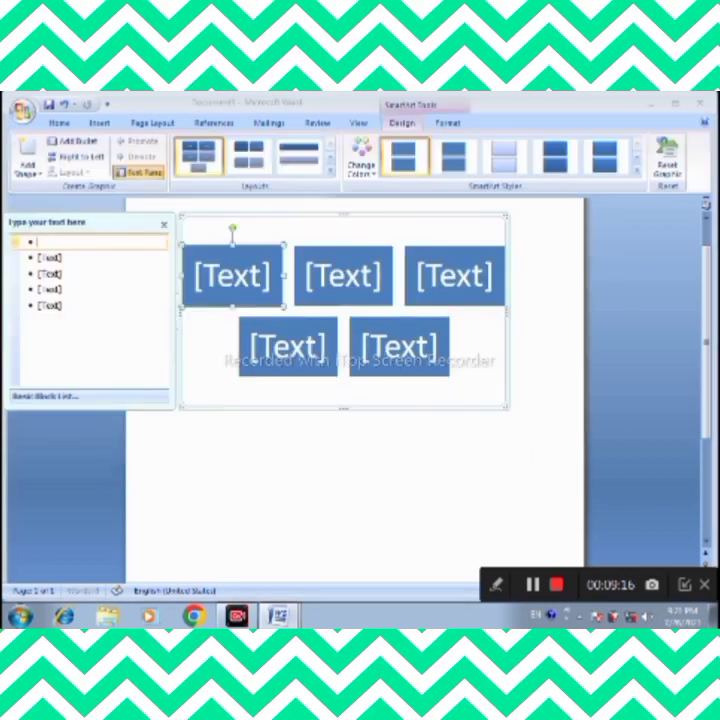
text(kkk)
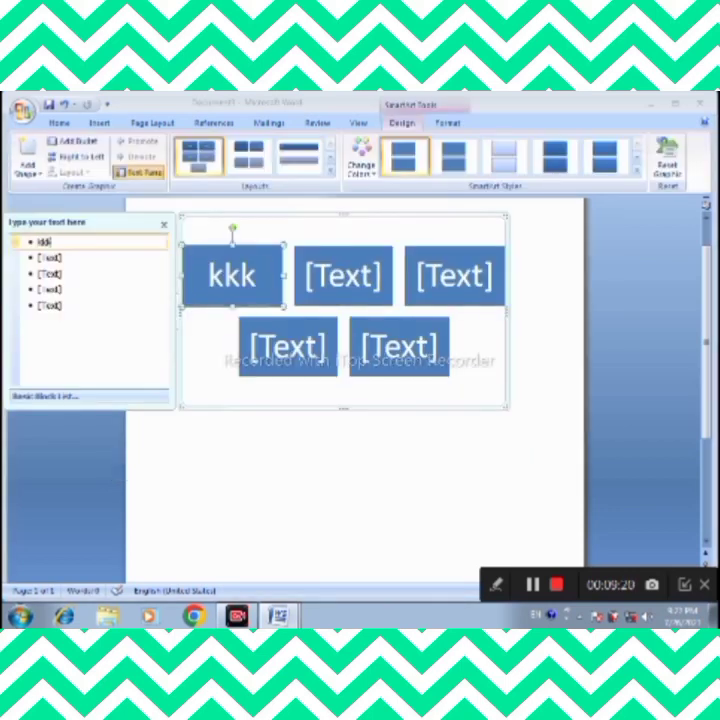
text(kkkk)
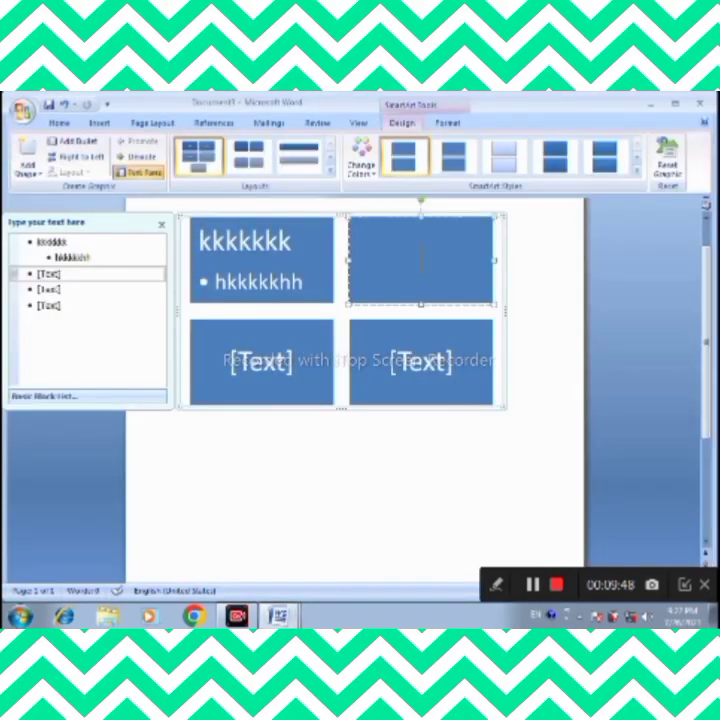
text(jjujjjjjjj)
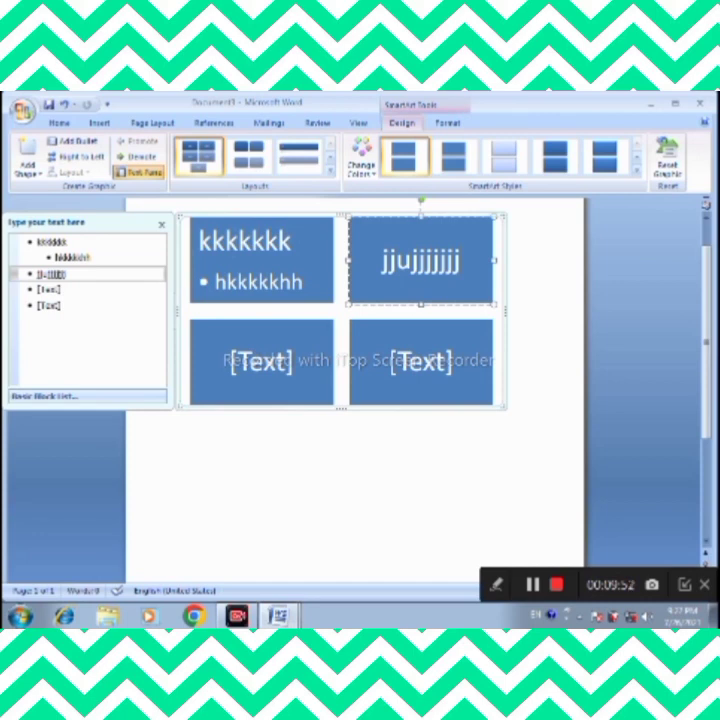
click(331, 171)
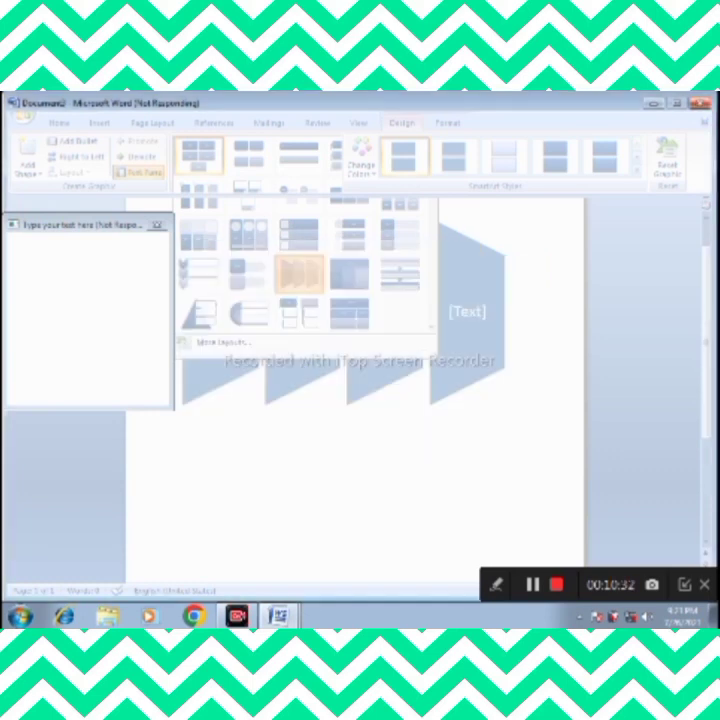
key(Escape)
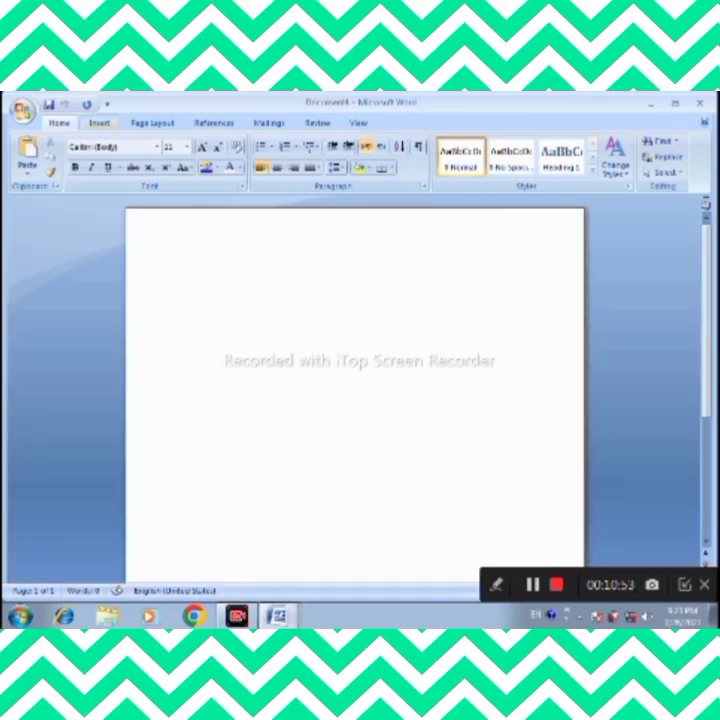
Insert the default column chart from the Insert tab
click(99, 122)
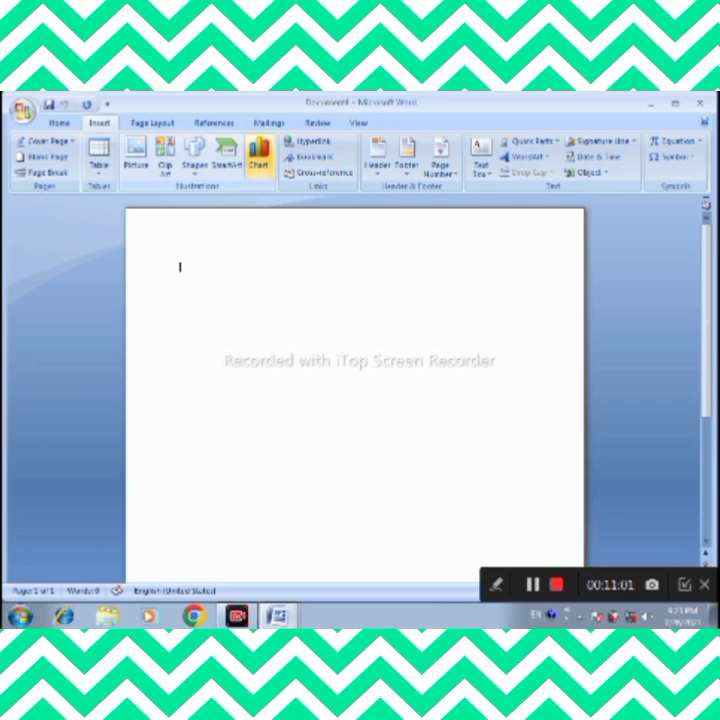
click(259, 158)
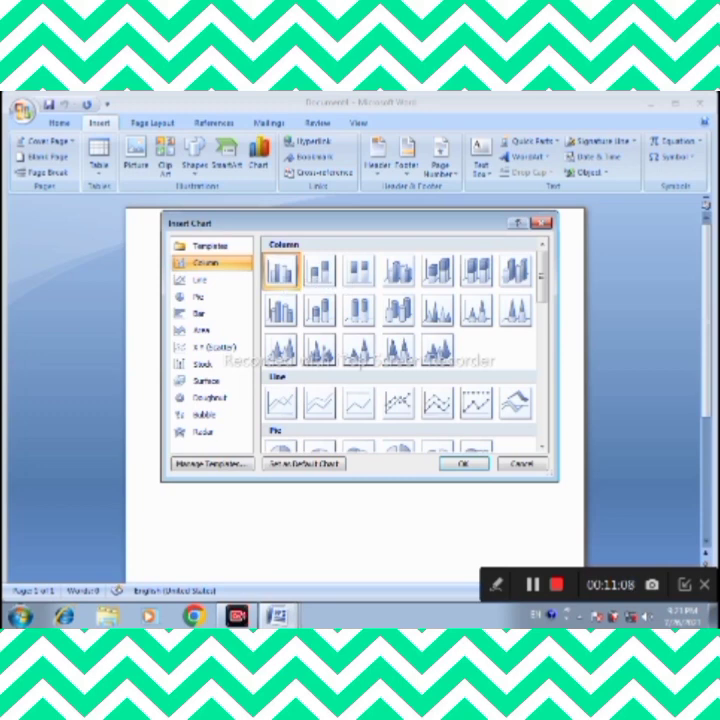
key(Escape)
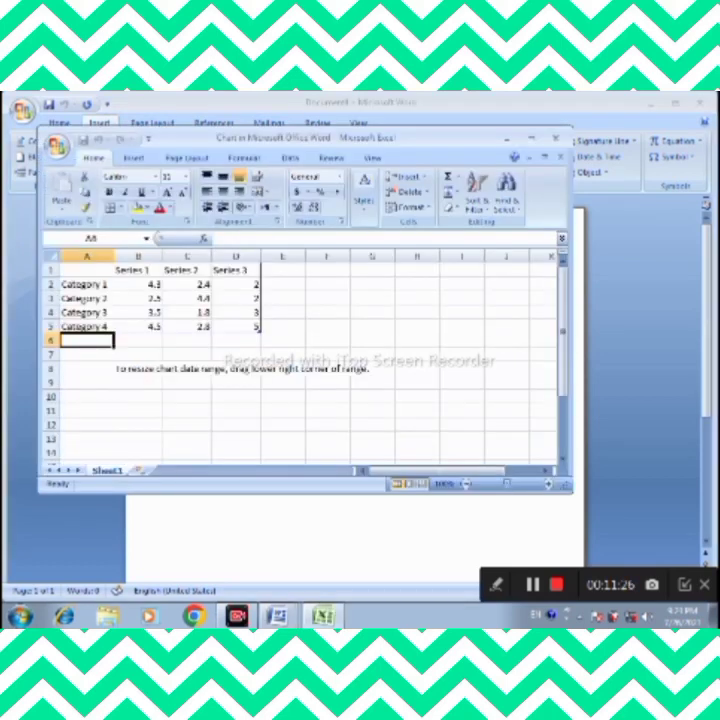
Enter 'school' and sample values in row 6 of the chart data, then delete the chart
text(school)
key(Tab)
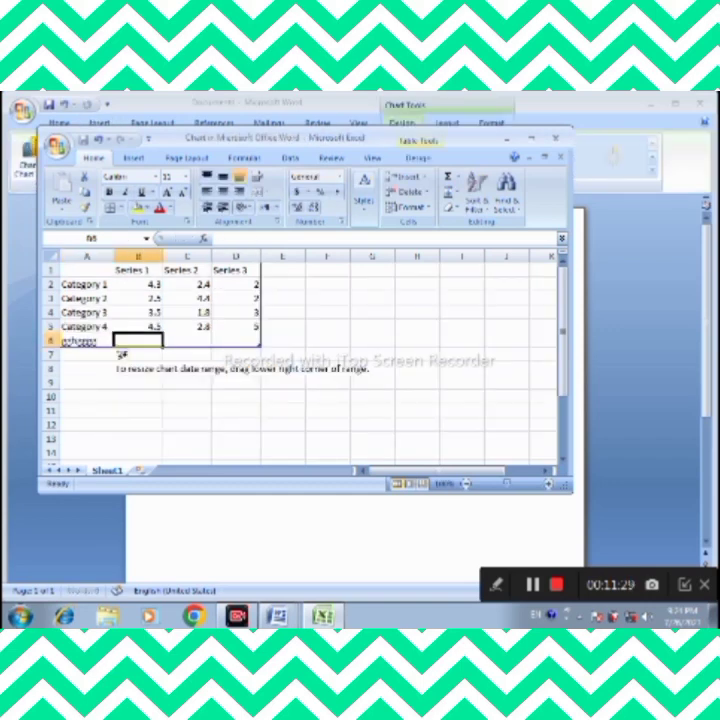
text(hhhkkk)
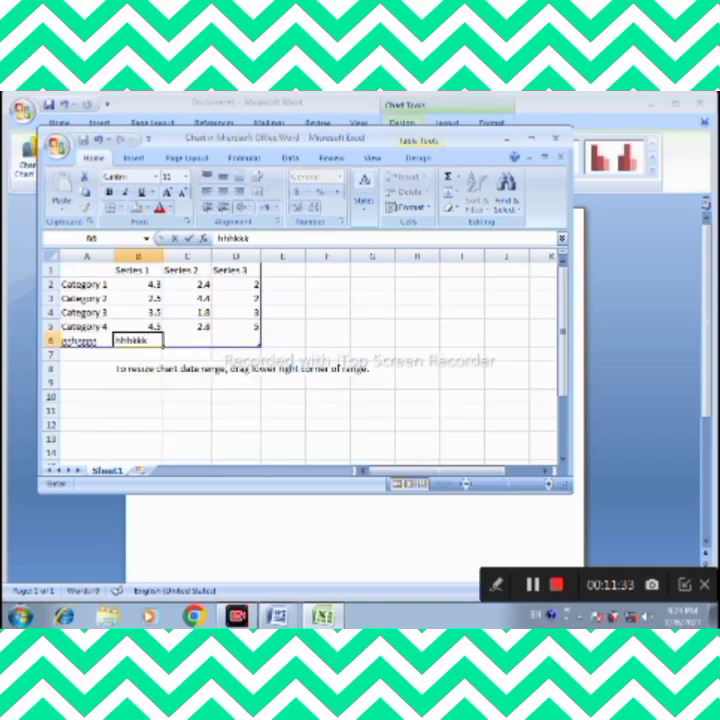
key(Tab)
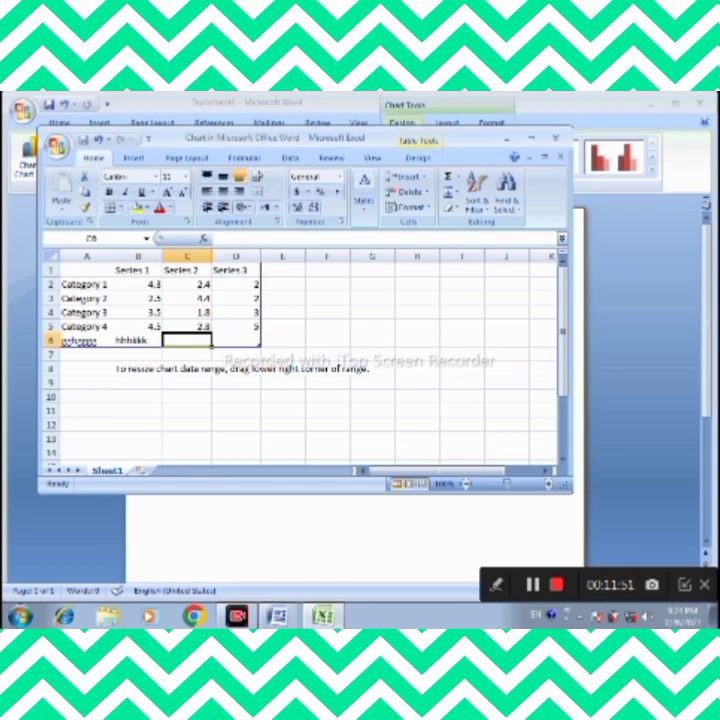
text(jjjjjhhhhhhhhhyyyyghhhhhhhhhbbb)
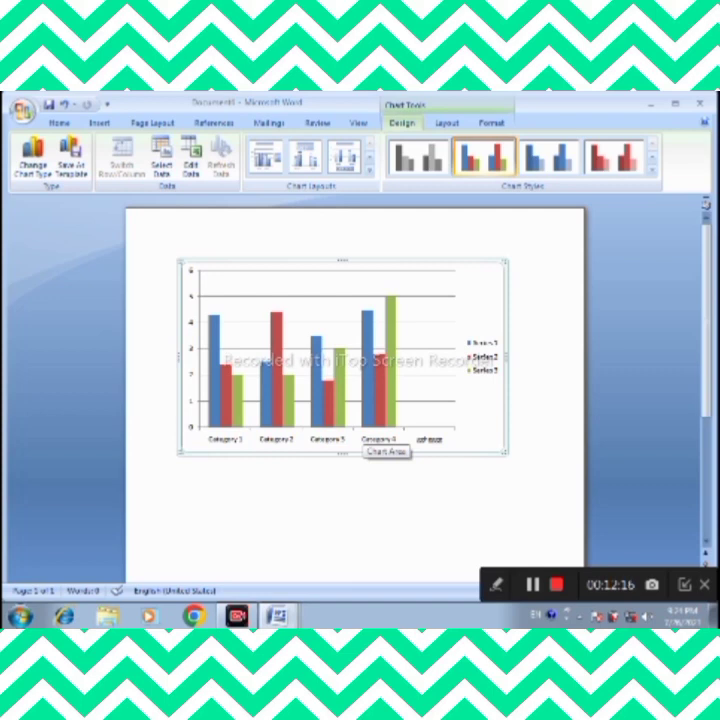
key(Delete)
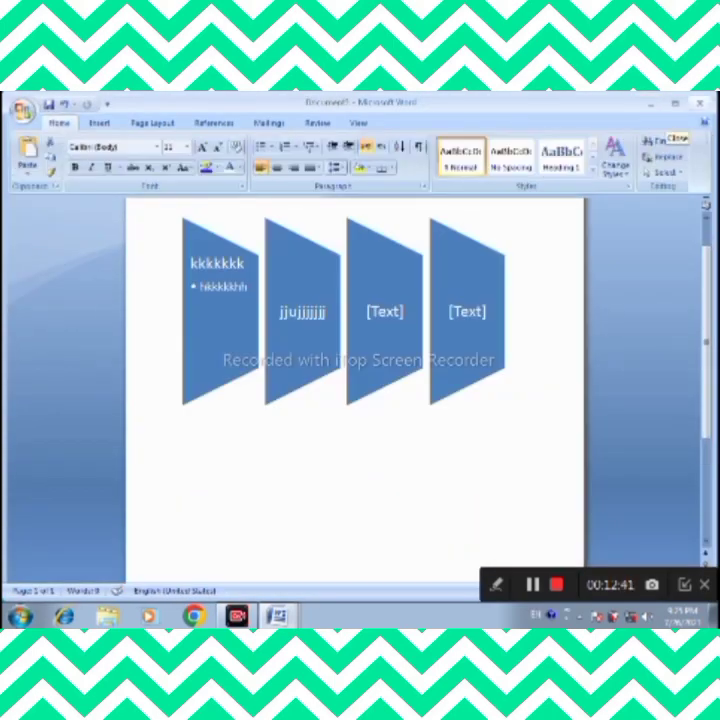
Switch to the blank document window from the Word taskbar button
mouse_move(278, 615)
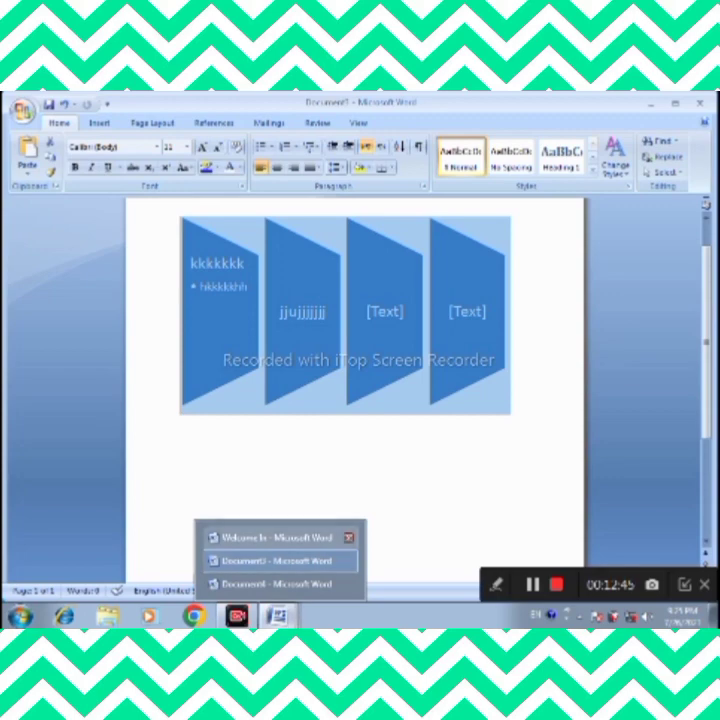
click(275, 537)
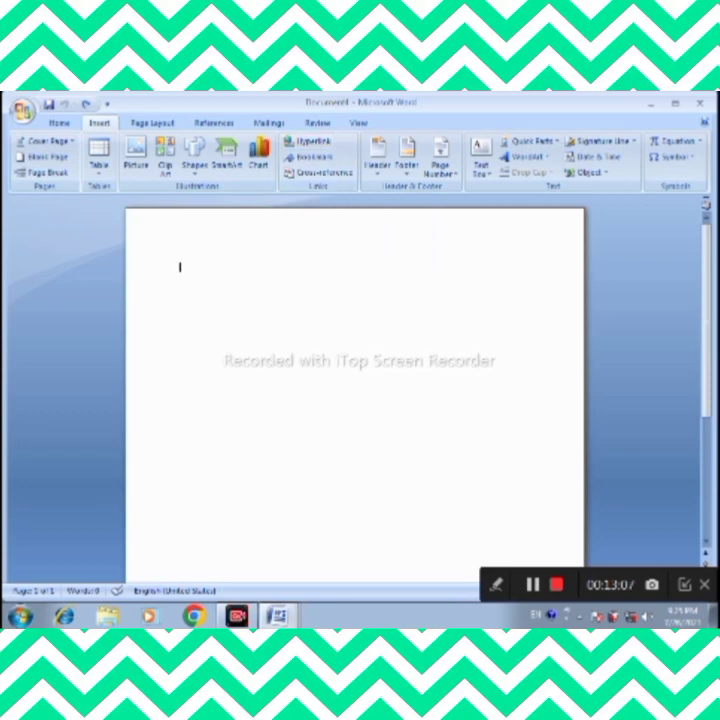
click(305, 141)
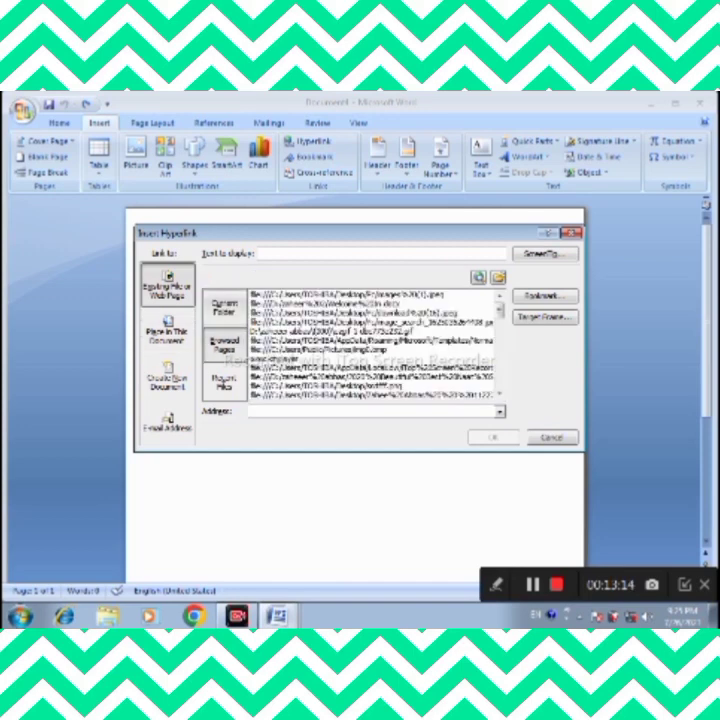
click(168, 332)
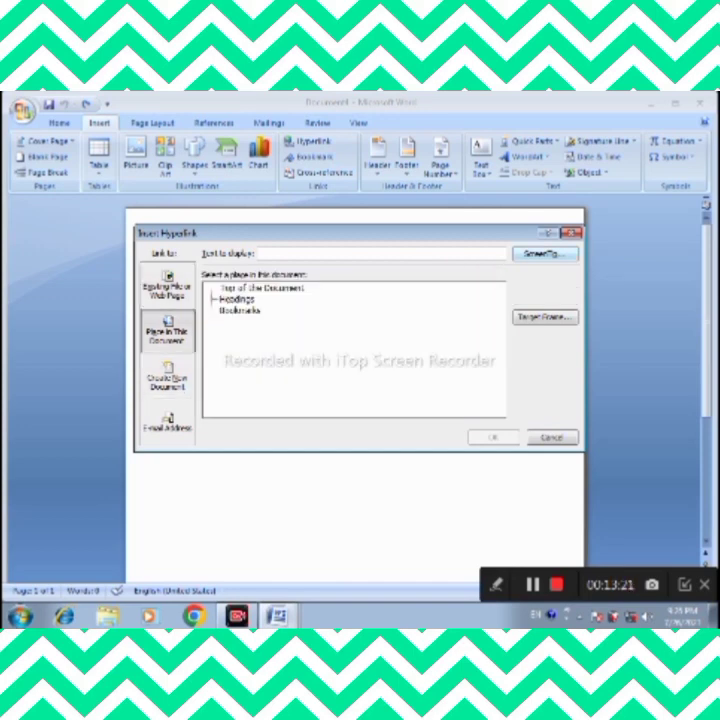
key(Escape)
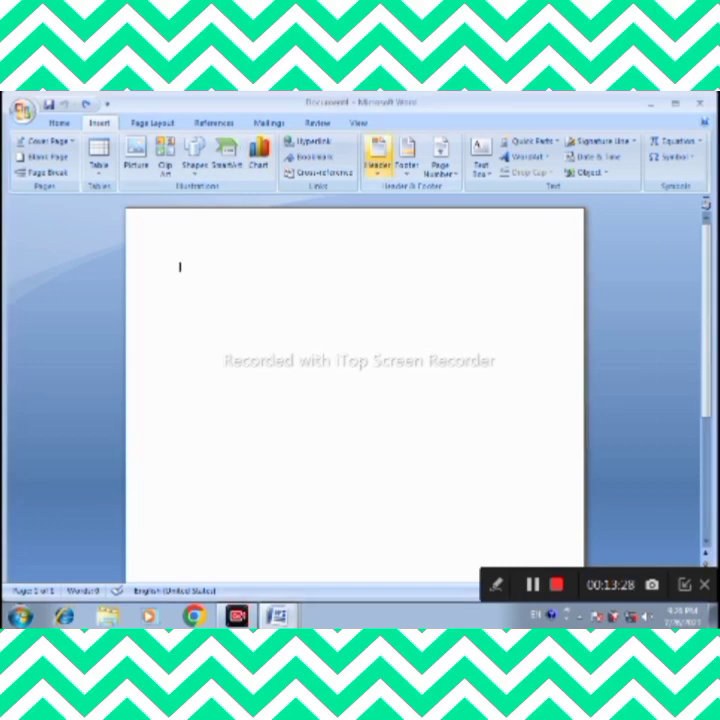
Insert a Blank header and a Plain Number 1 page number at the top of the page
click(377, 158)
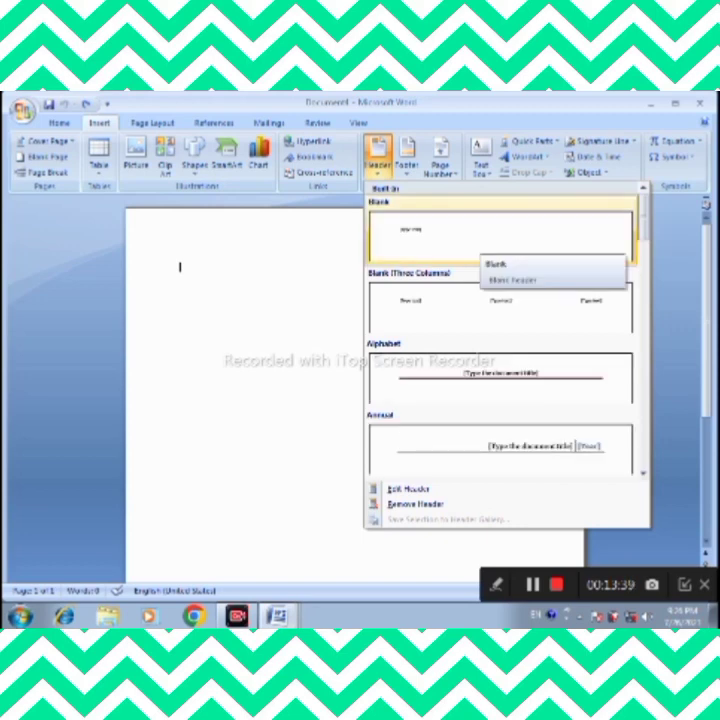
click(475, 240)
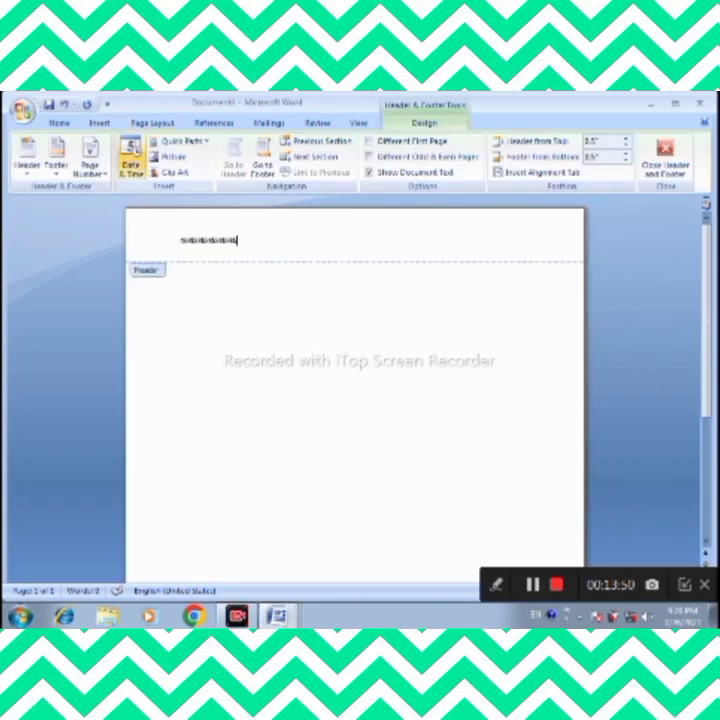
click(90, 160)
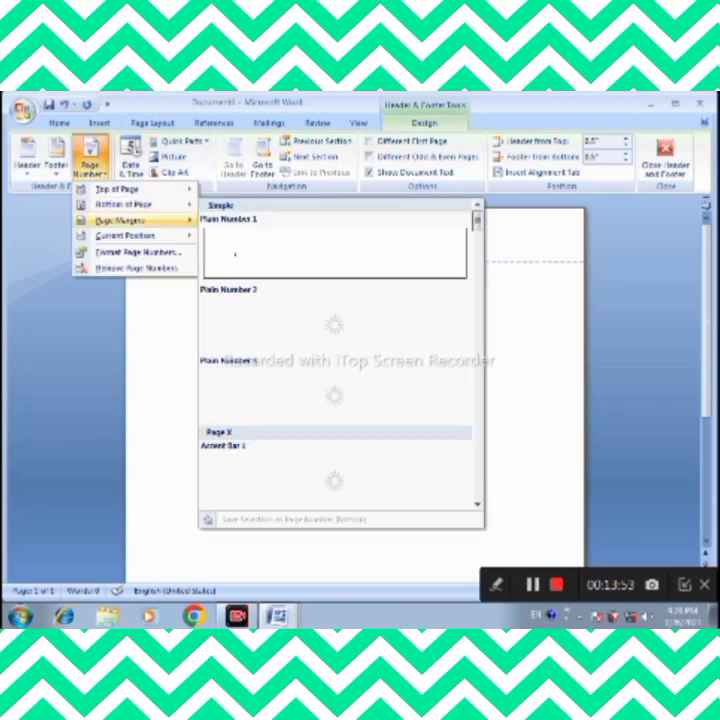
mouse_move(120, 189)
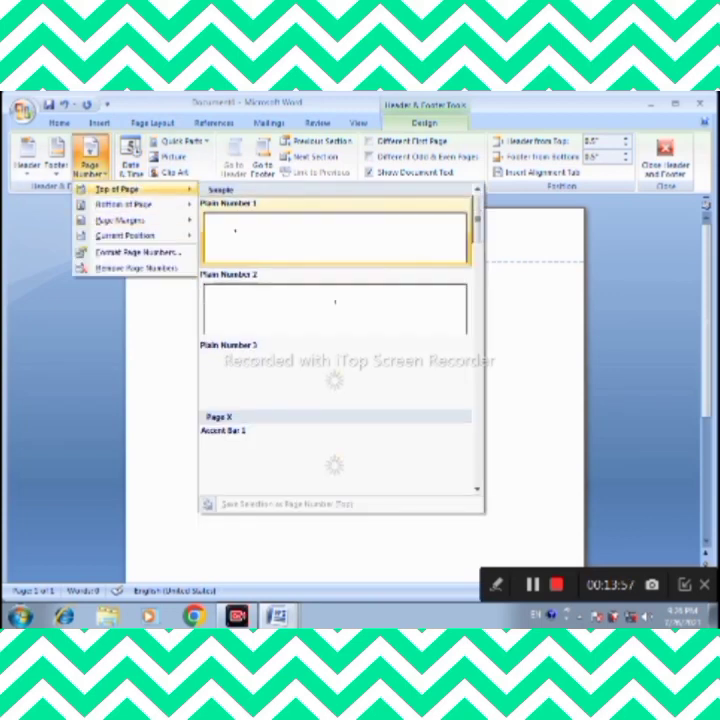
click(334, 237)
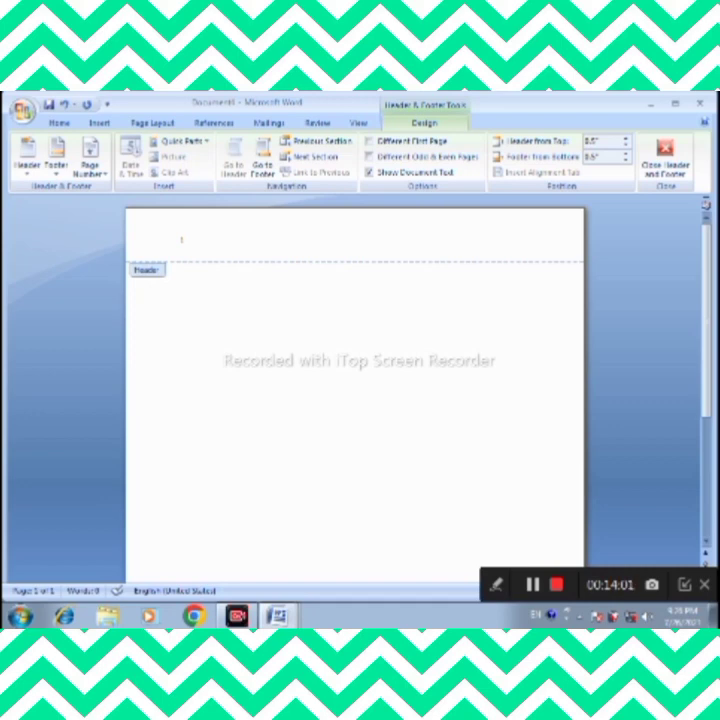
Close Header and Footer to return to the document body
click(99, 122)
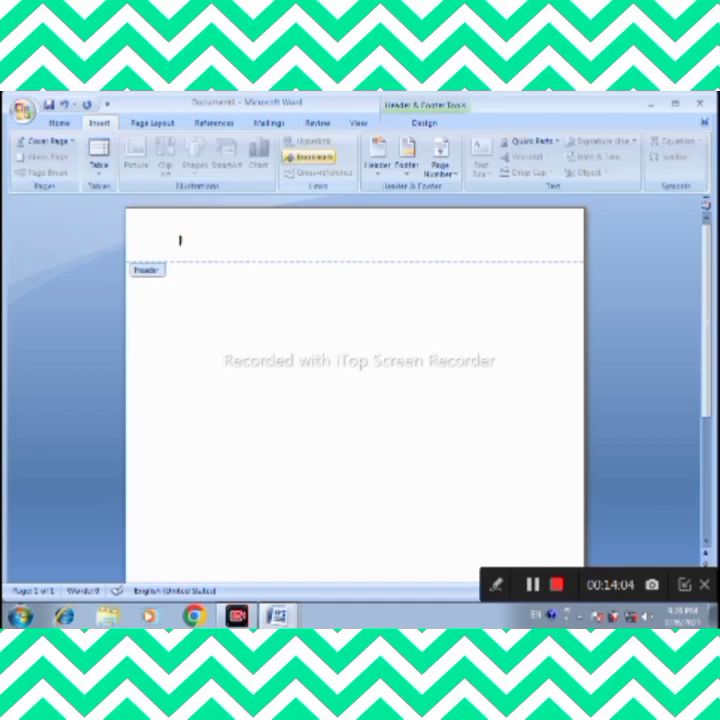
click(424, 123)
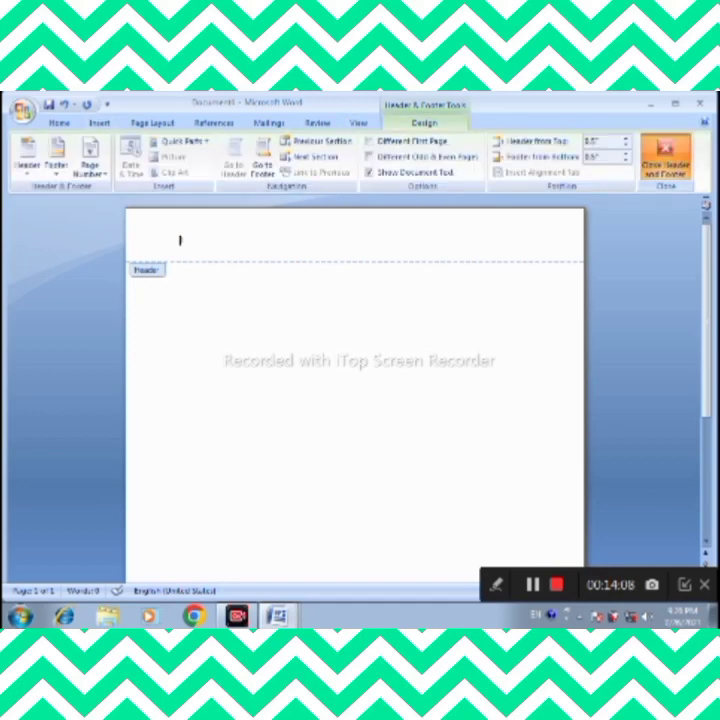
click(656, 160)
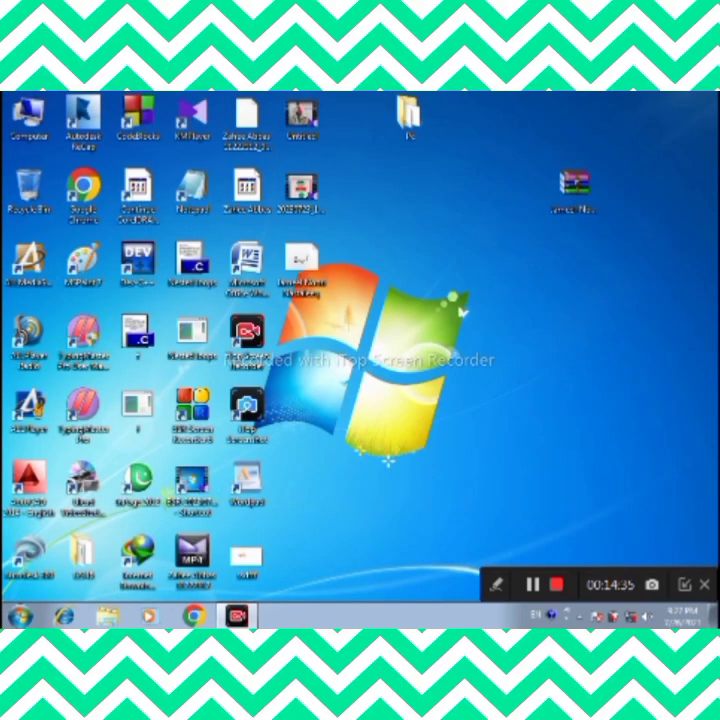
right_click(531, 178)
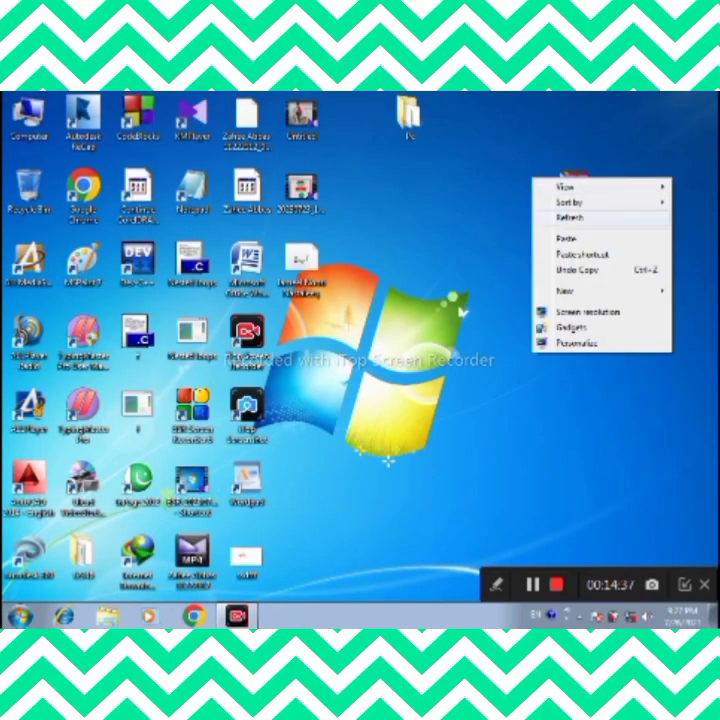
click(568, 217)
right_click(544, 286)
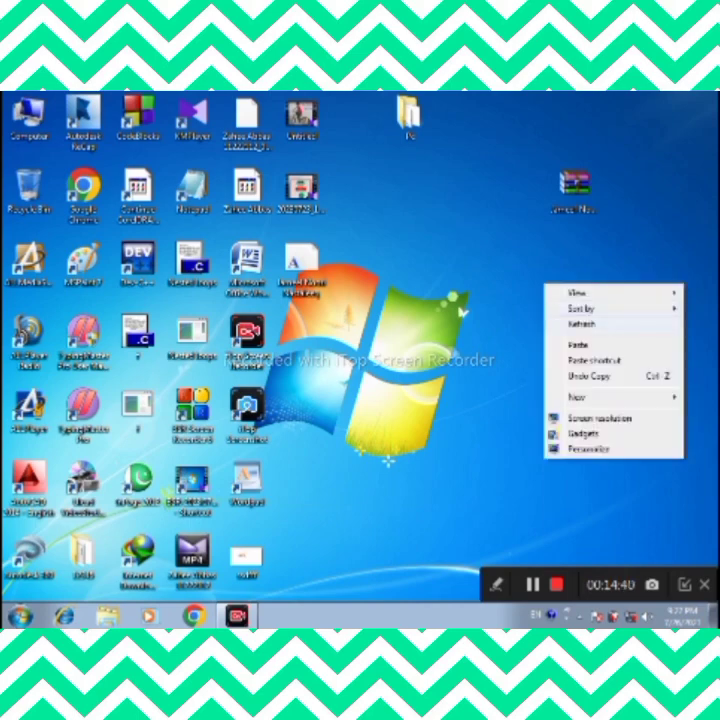
click(568, 324)
right_click(579, 322)
click(600, 364)
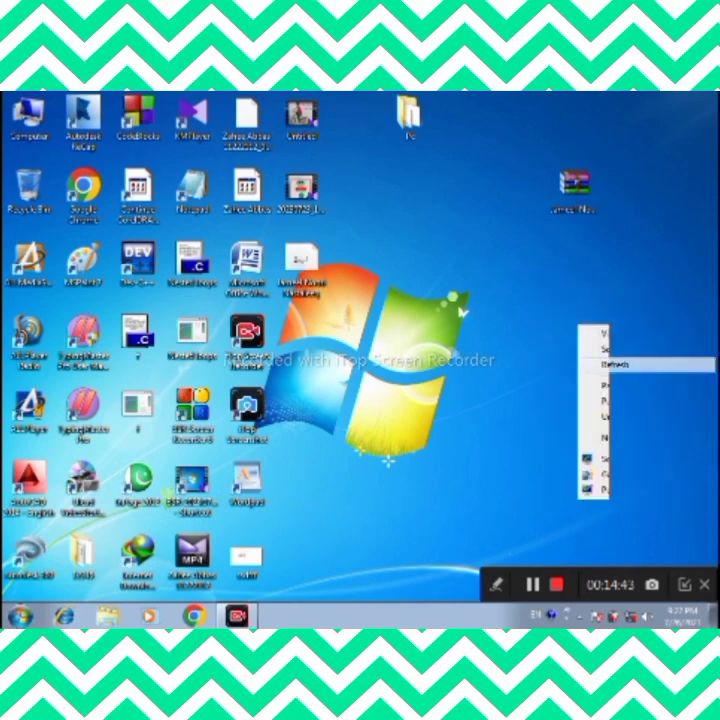
right_click(579, 369)
click(610, 407)
right_click(519, 298)
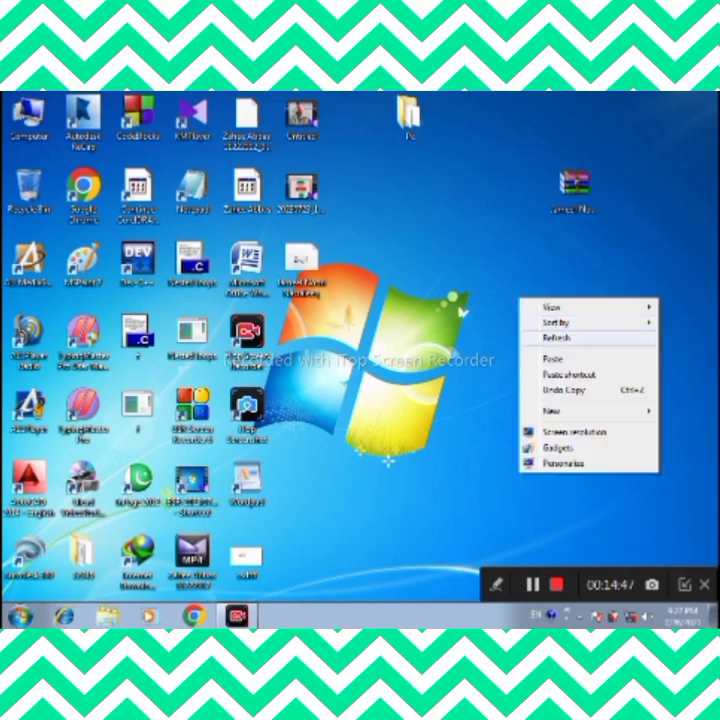
click(545, 337)
right_click(577, 331)
click(600, 370)
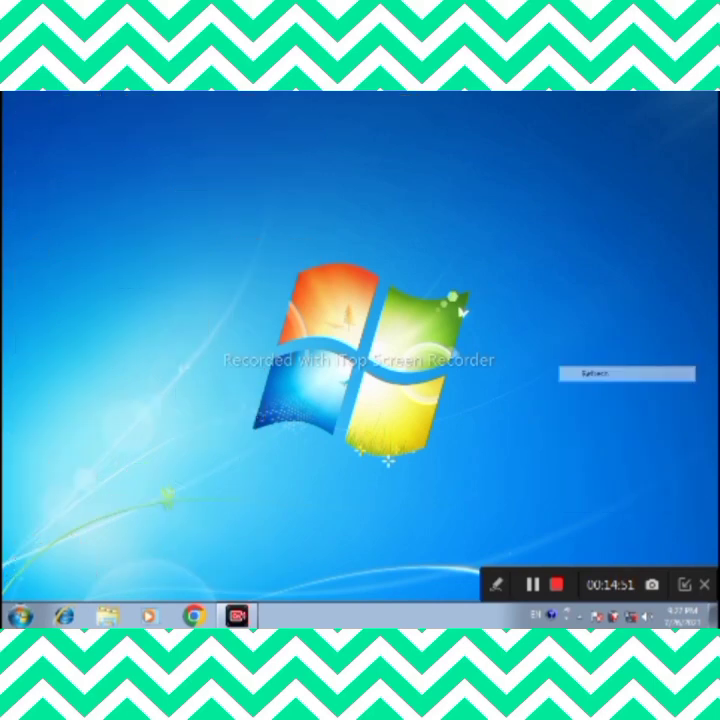
right_click(577, 376)
click(610, 415)
right_click(495, 297)
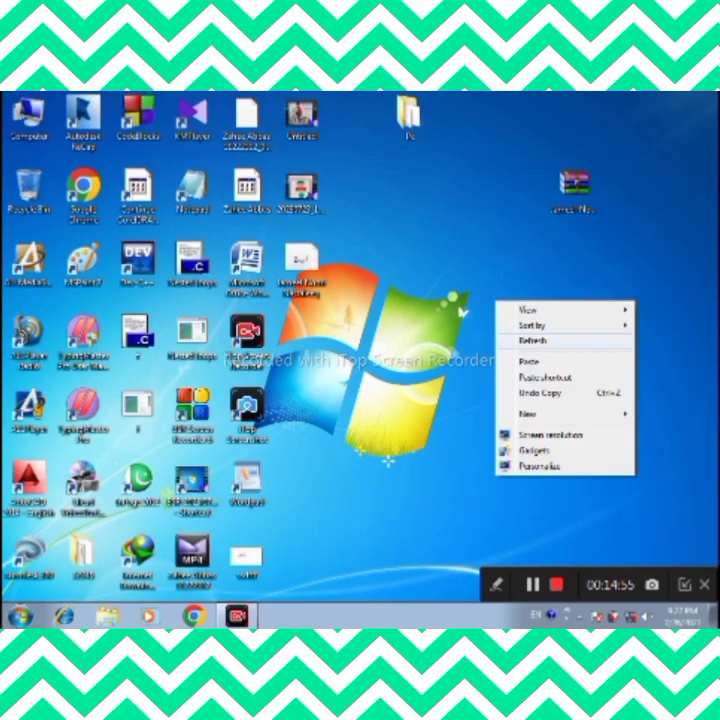
click(530, 339)
right_click(527, 341)
click(560, 379)
right_click(556, 380)
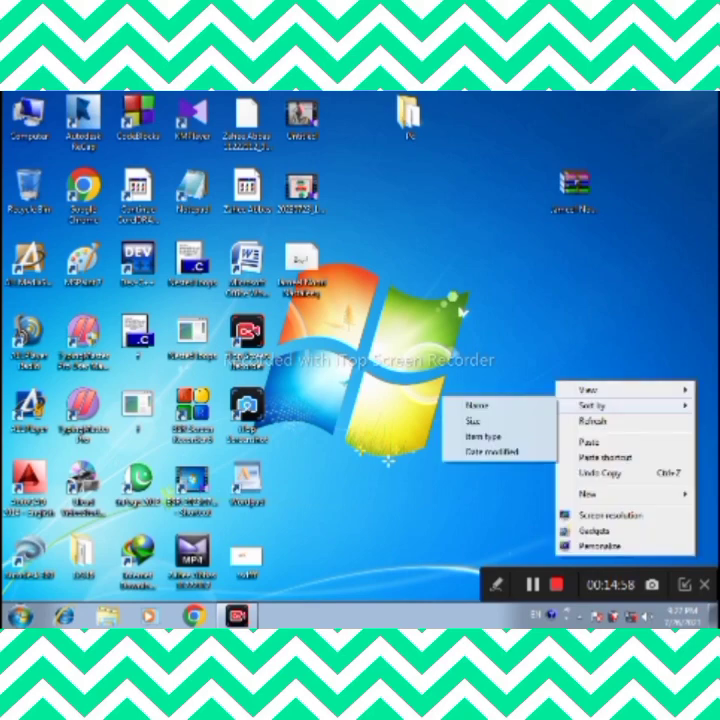
click(580, 418)
right_click(431, 233)
click(463, 274)
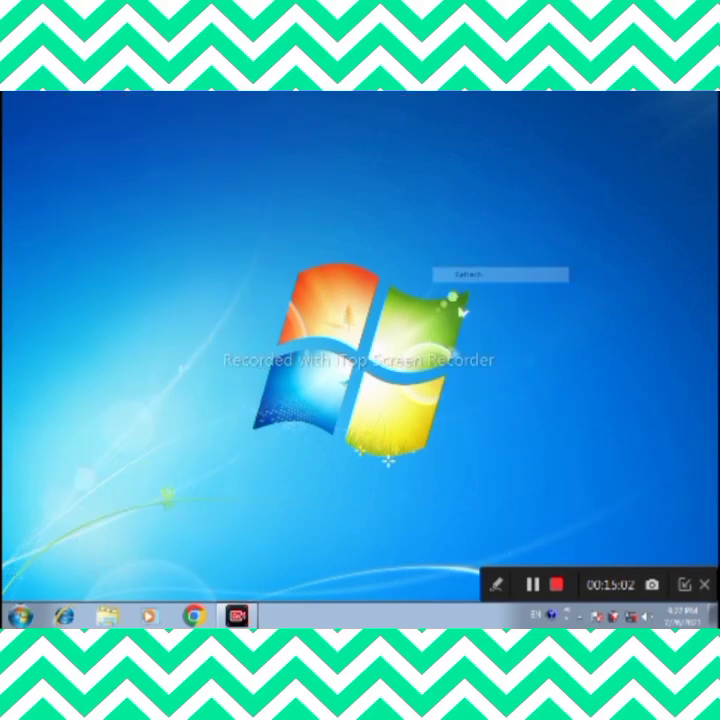
right_click(463, 276)
click(465, 315)
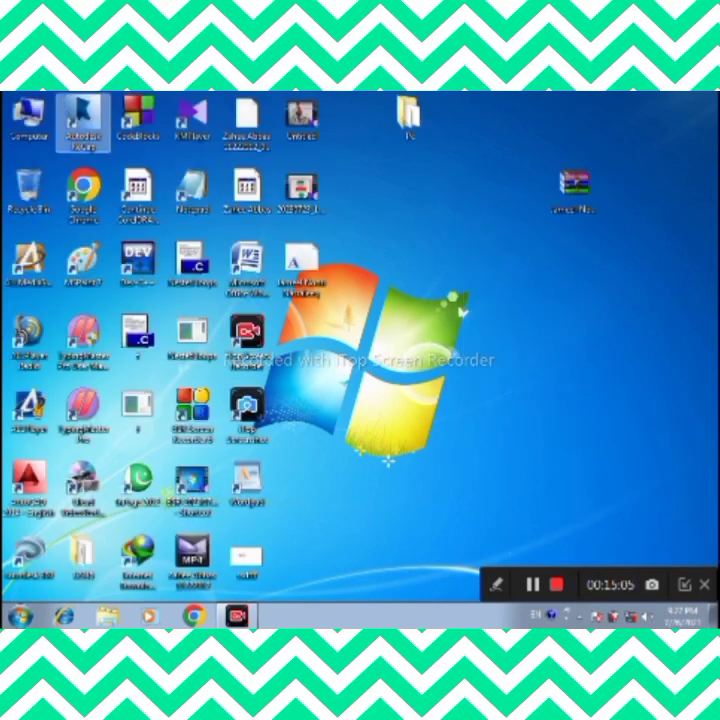
Open the Word document and restore the full set of ribbon commands
key(Return)
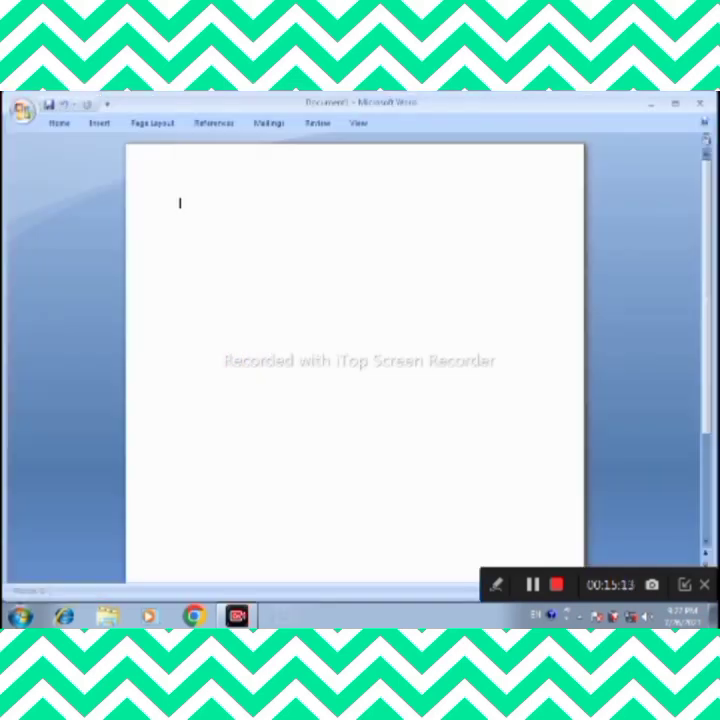
click(108, 104)
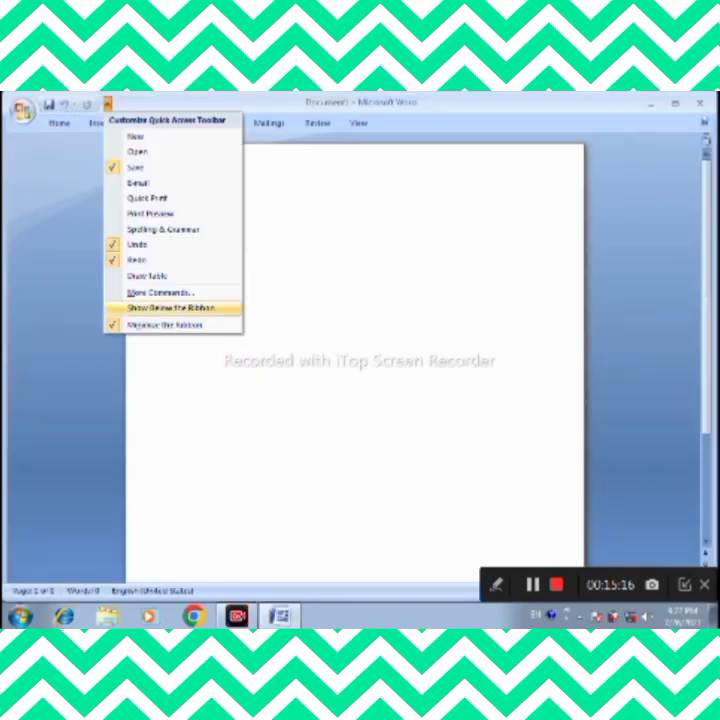
click(150, 322)
Insert a Plain Number 1 page number at the top of the page
click(99, 123)
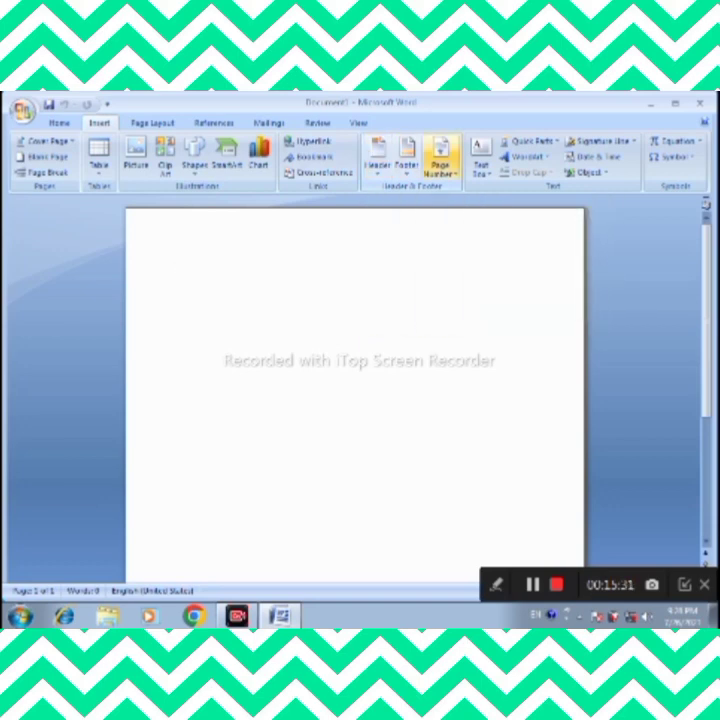
click(440, 165)
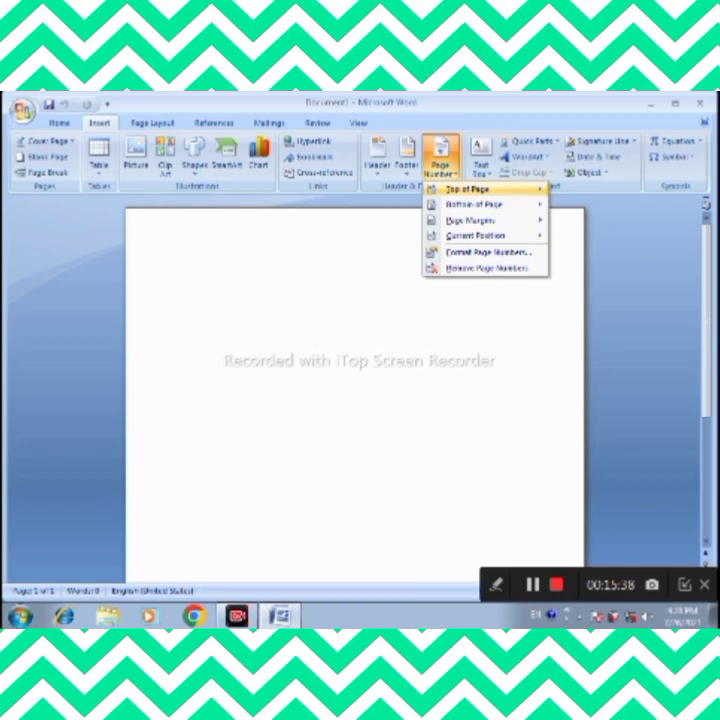
mouse_move(467, 189)
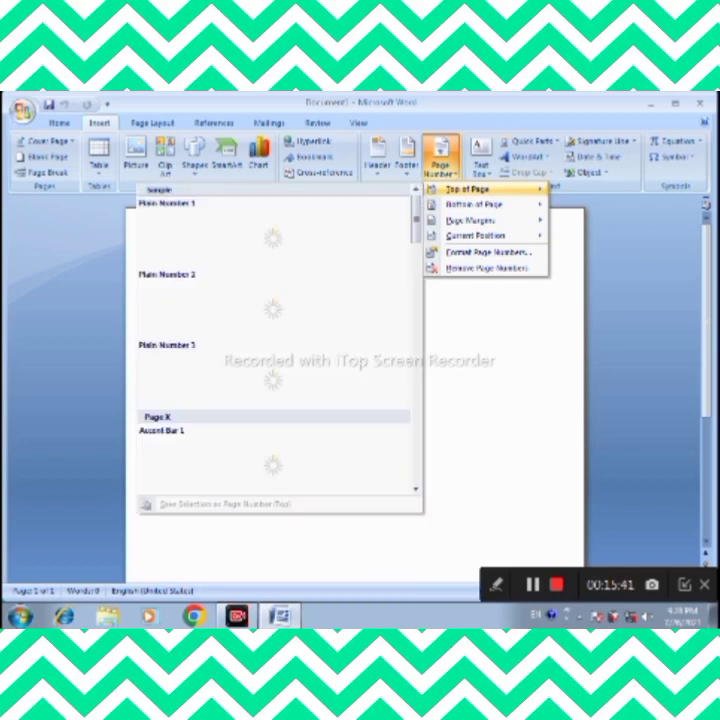
click(273, 237)
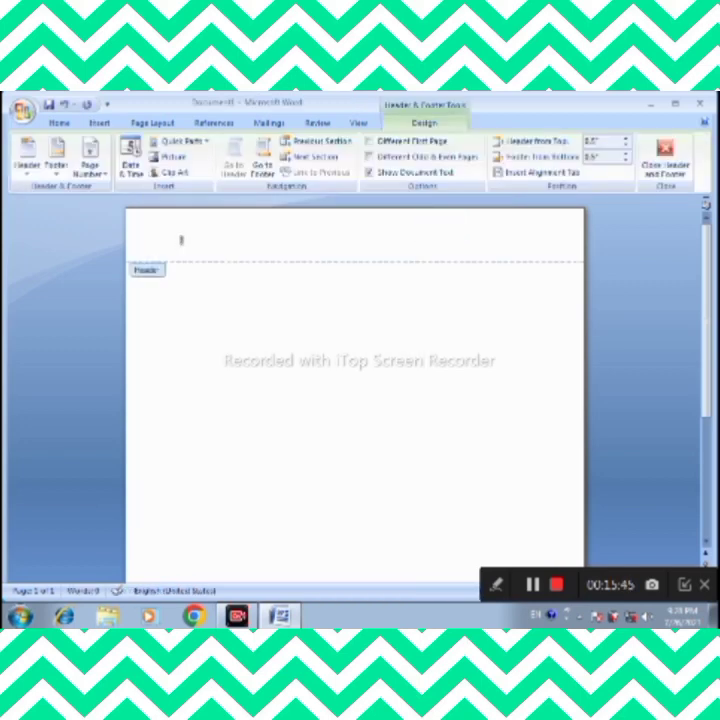
Close Header and Footer and resume editing the body text
click(664, 158)
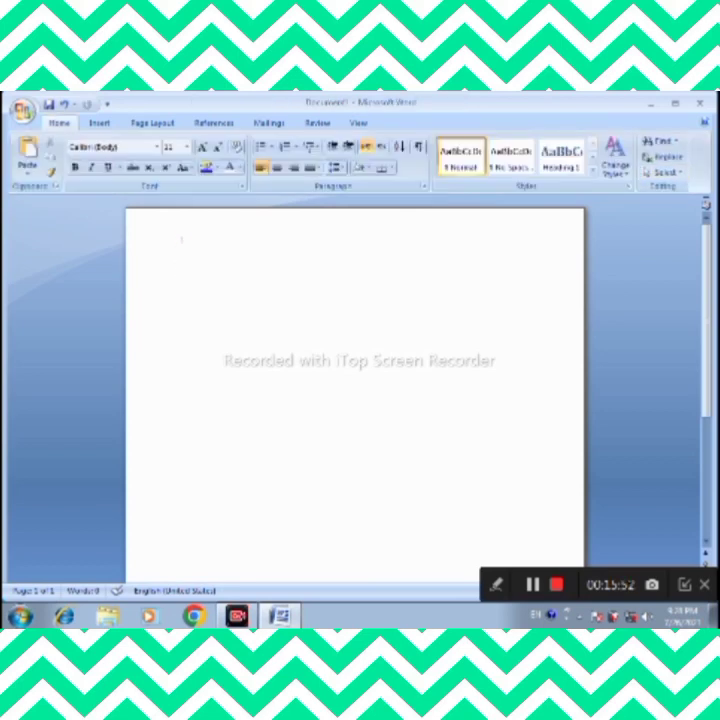
double_click(181, 240)
double_click(180, 266)
click(99, 122)
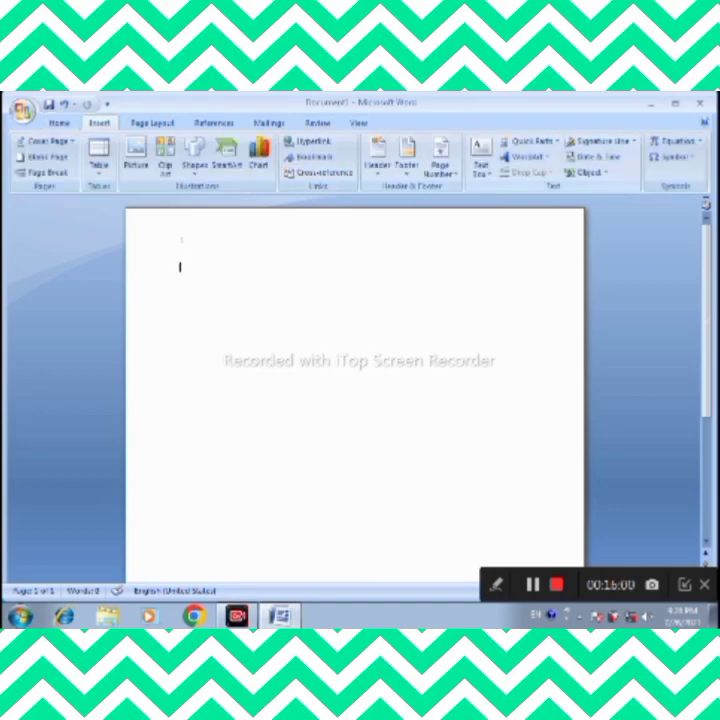
click(481, 160)
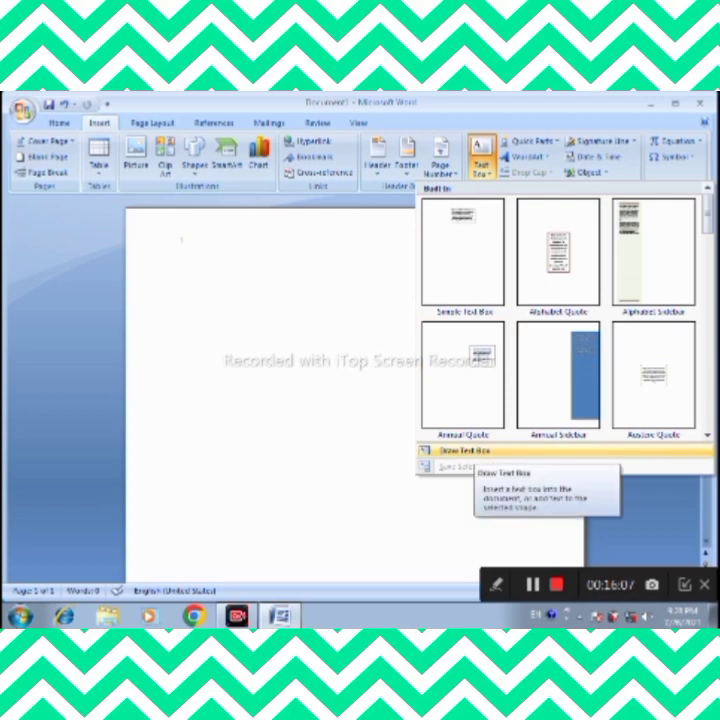
click(470, 451)
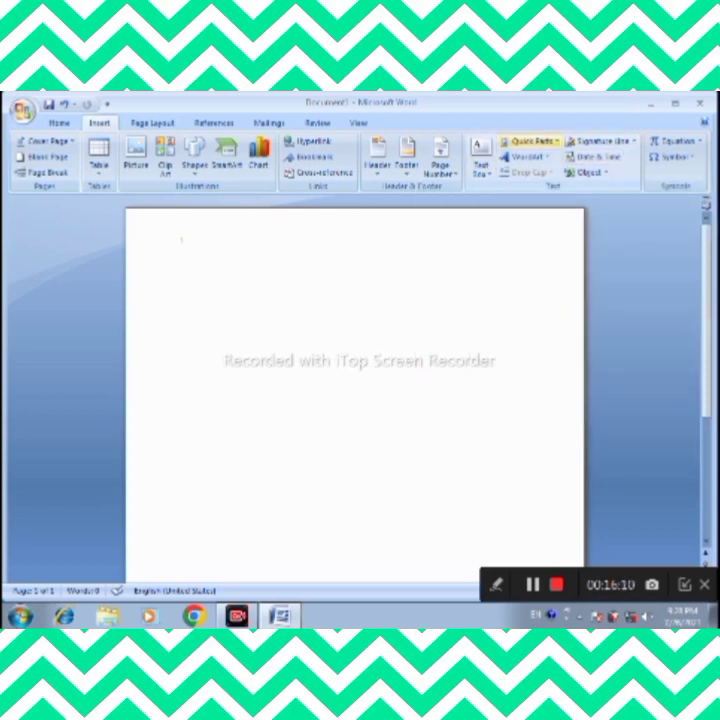
click(530, 141)
mouse_move(560, 159)
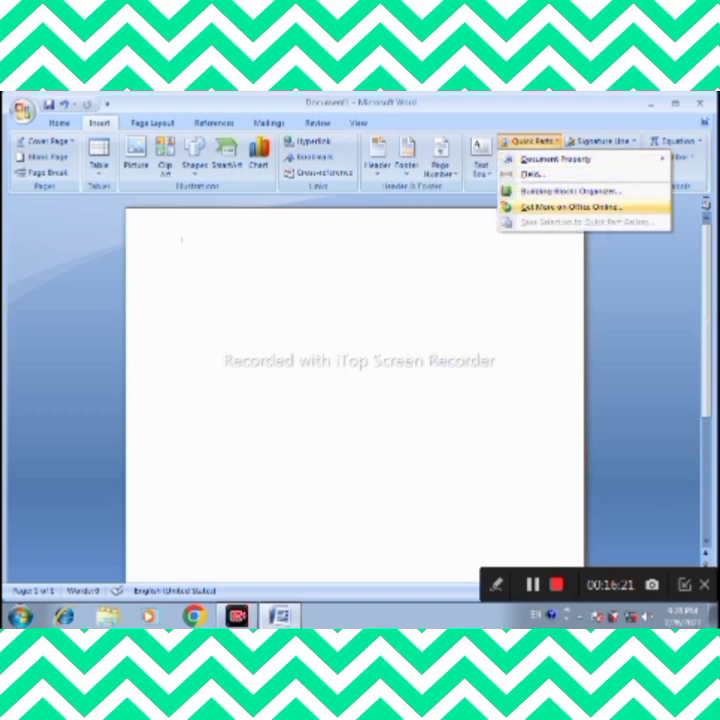
click(180, 266)
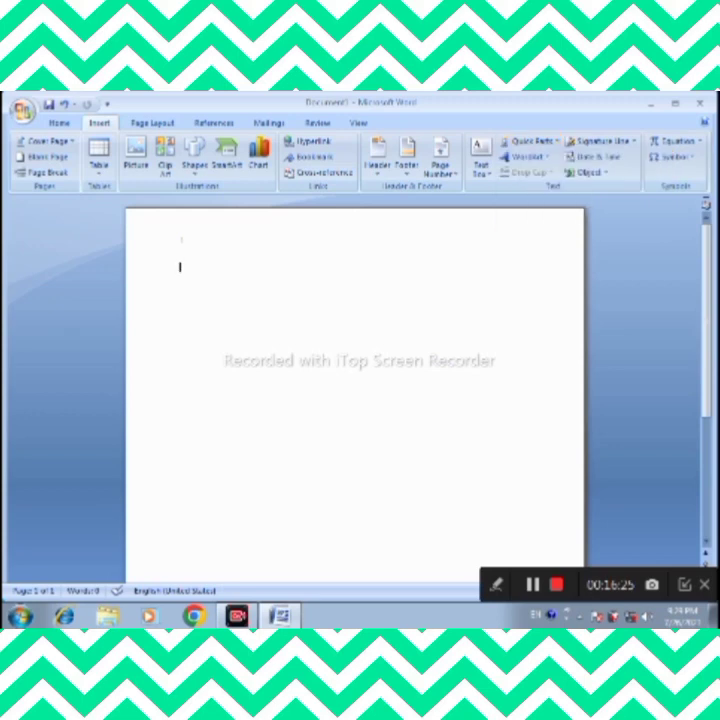
click(527, 157)
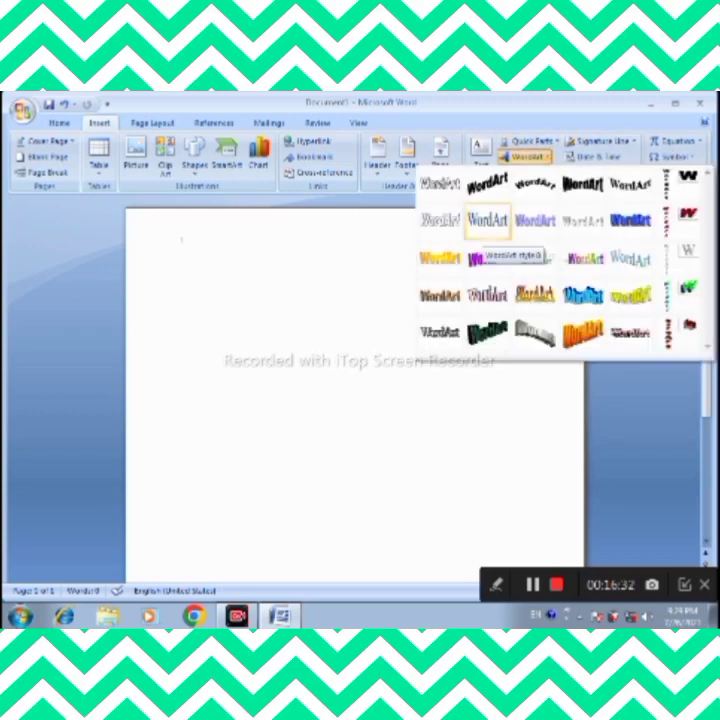
click(490, 228)
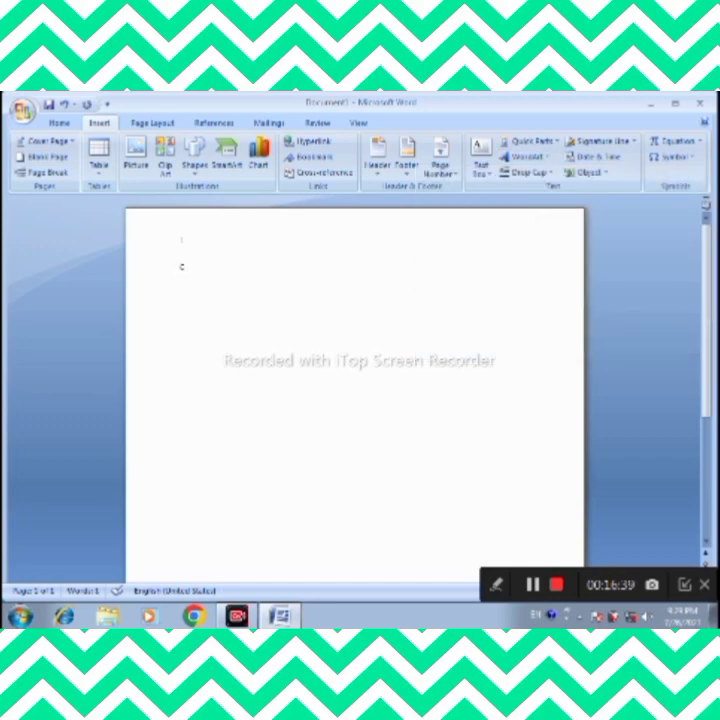
Type 'Computer', select it and enlarge its font size twice
text(Computer)
key(shift+Home)
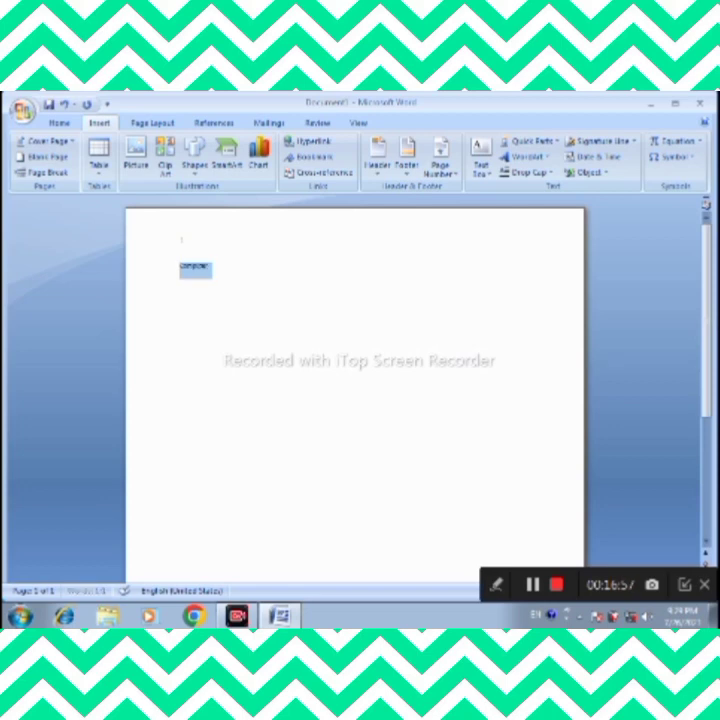
key(ctrl+shift+period)
key(ctrl+shift+period)
key(ctrl+shift+period)
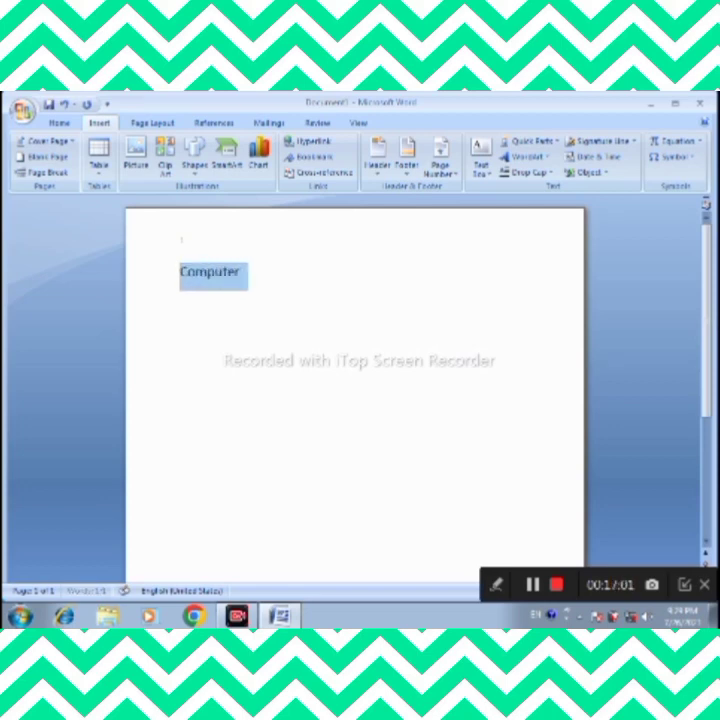
key(ctrl+shift+period)
key(ctrl+shift+period)
key(ctrl+shift+period)
key(ctrl+shift+period)
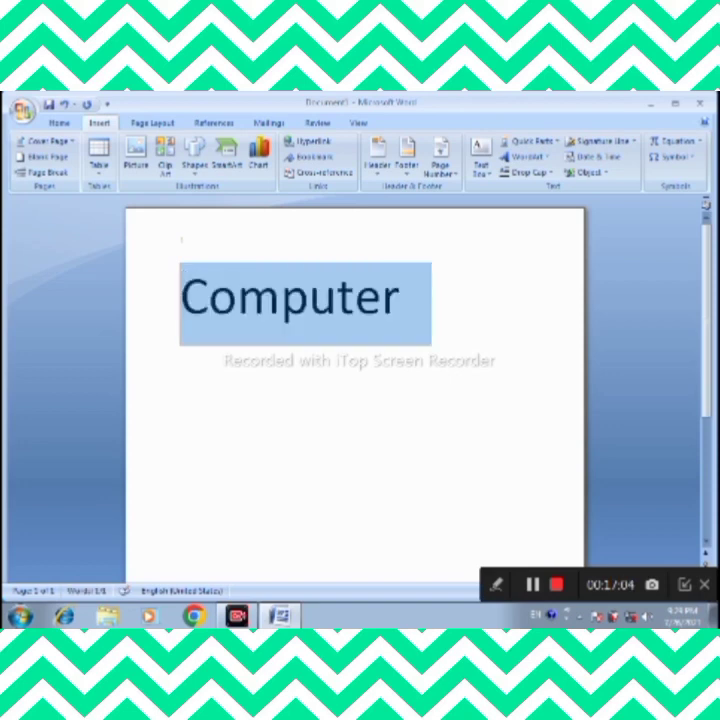
Convert 'Computer' into WordArt using a style from the WordArt gallery
key(alt+n)
key(w)
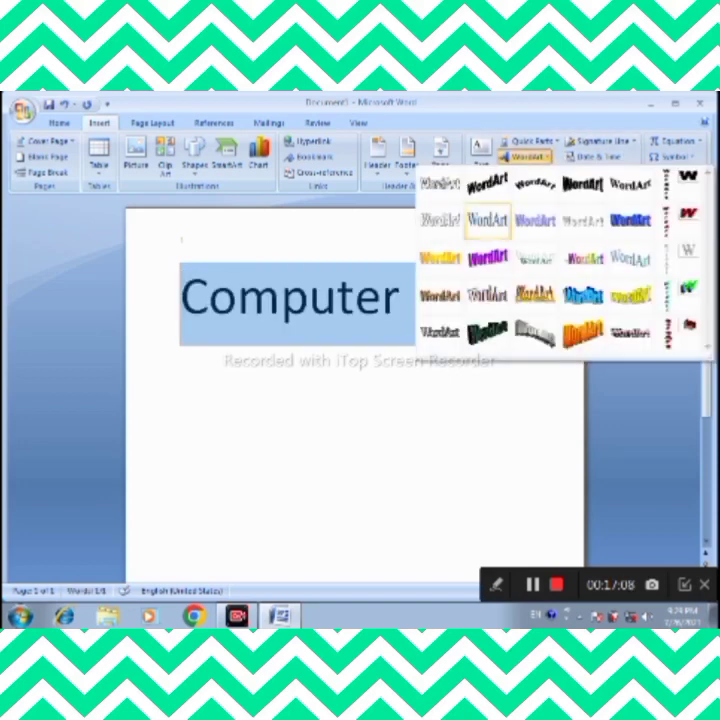
key(Return)
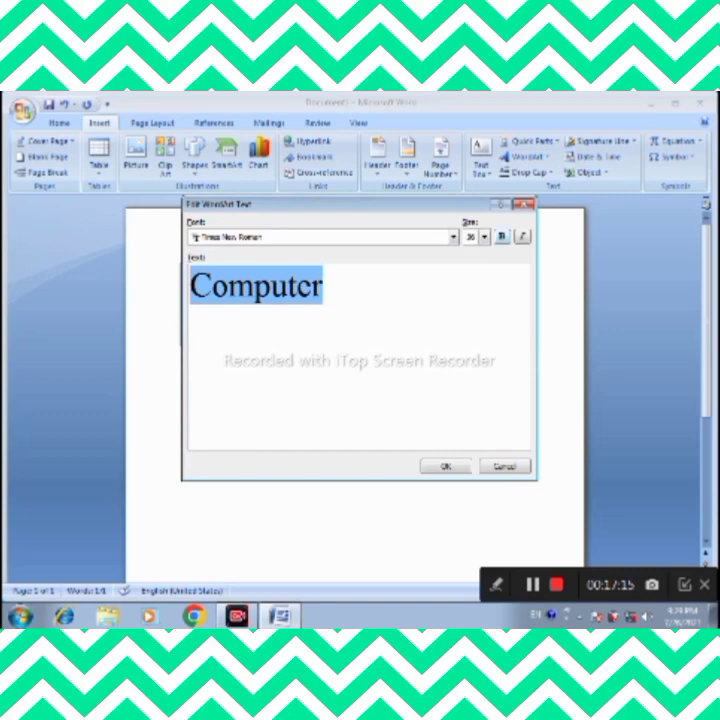
key(Return)
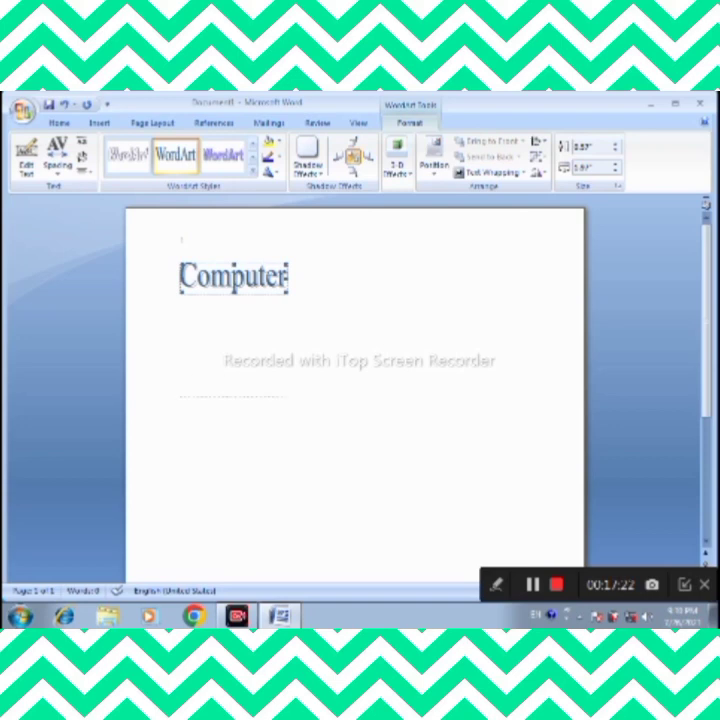
Stretch the Computer WordArt much taller and give it a 4½ pt outline
drag(234, 293, 234, 397)
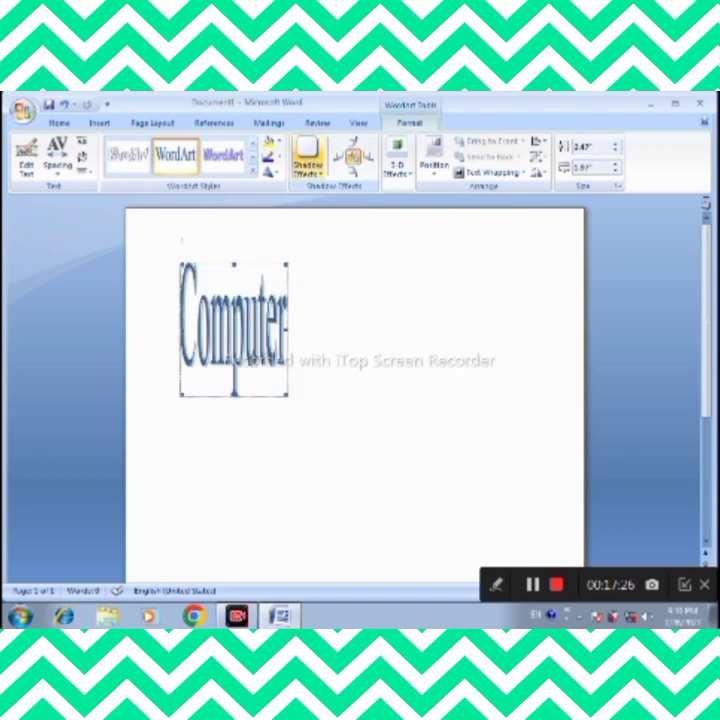
click(272, 156)
mouse_move(300, 311)
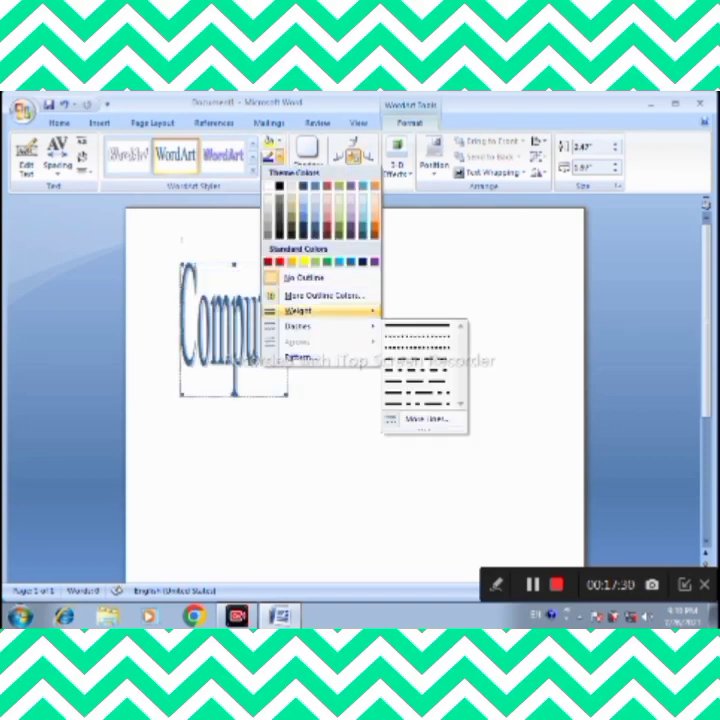
click(435, 421)
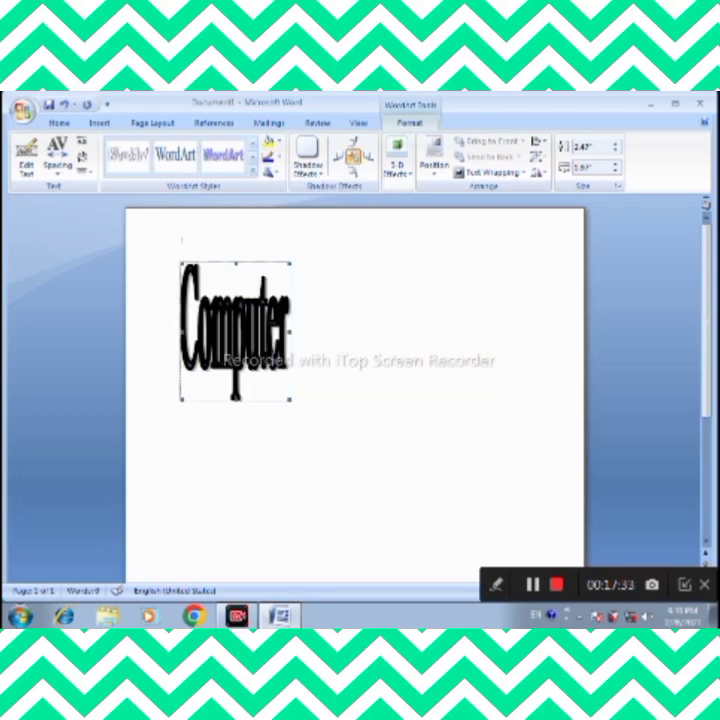
Add a perspective shadow to the WordArt and warp it into a new shape
click(307, 157)
click(350, 398)
click(307, 157)
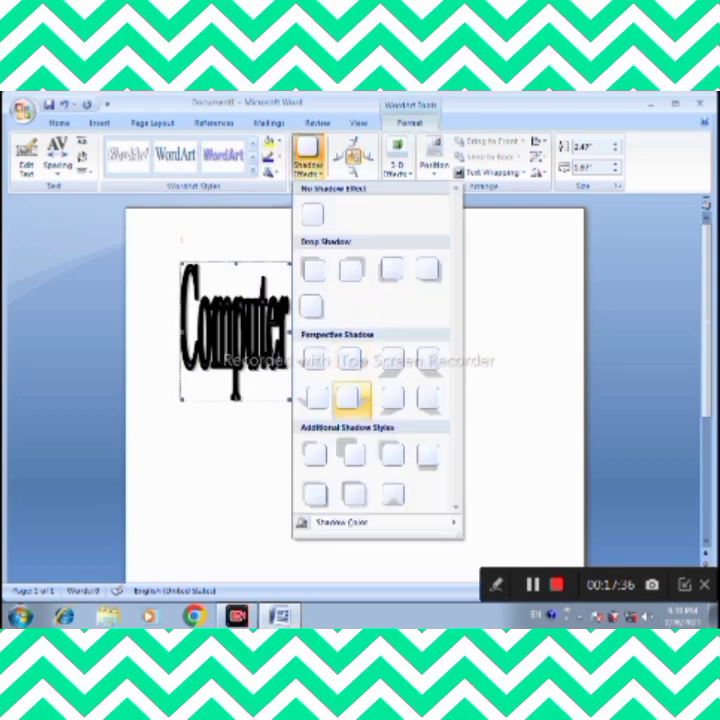
click(350, 398)
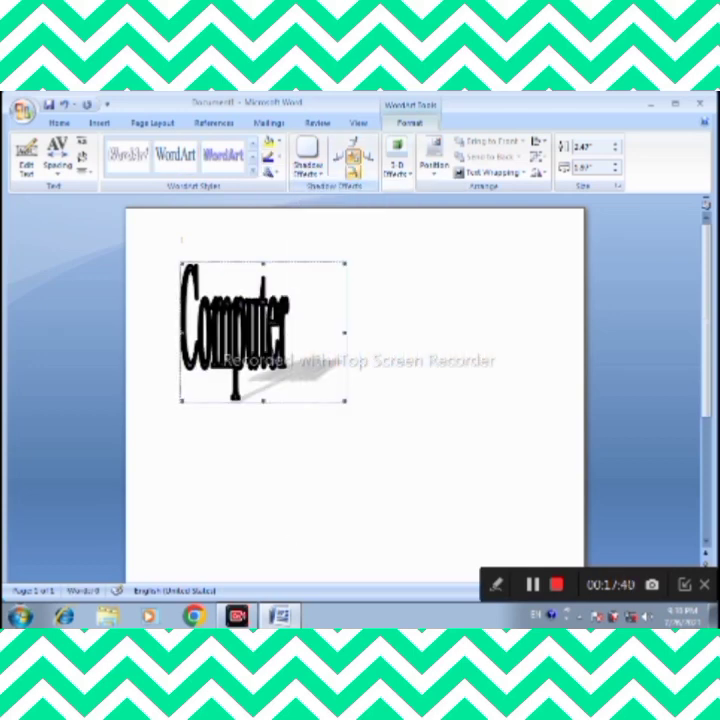
click(270, 173)
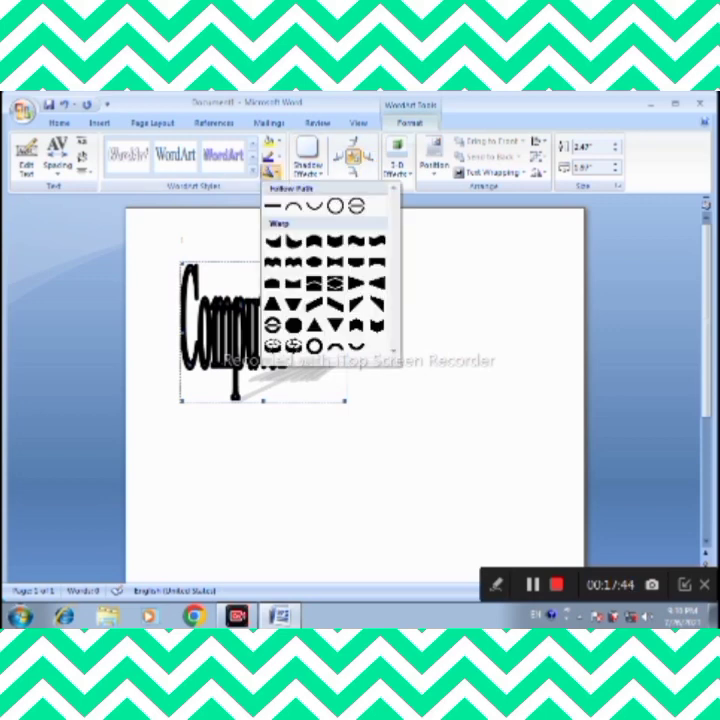
click(336, 325)
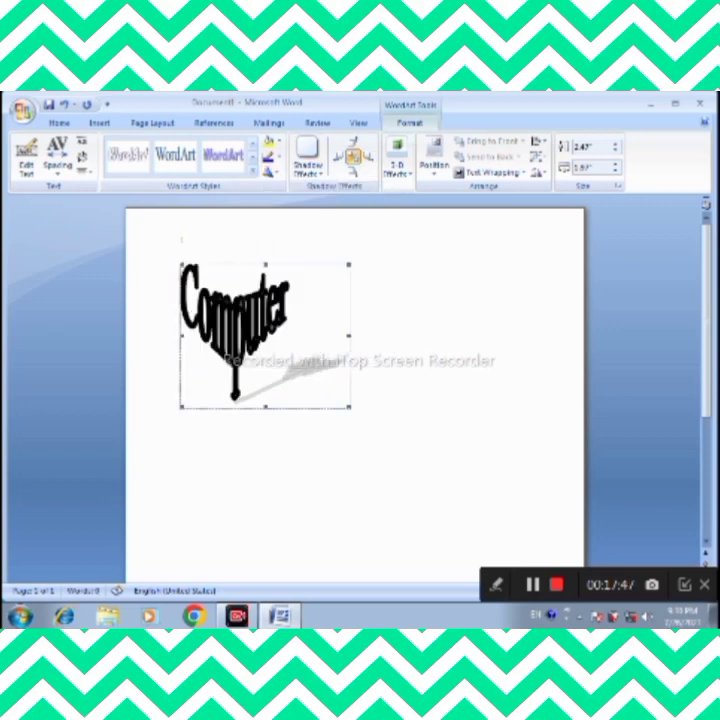
Apply a perspective 3-D effect, place it top center with square wrapping, then delete it
click(397, 160)
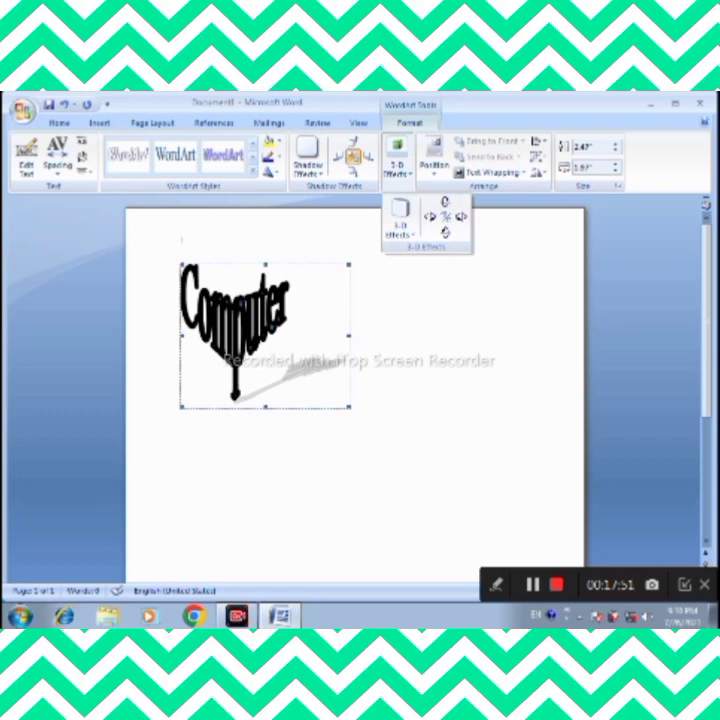
click(400, 215)
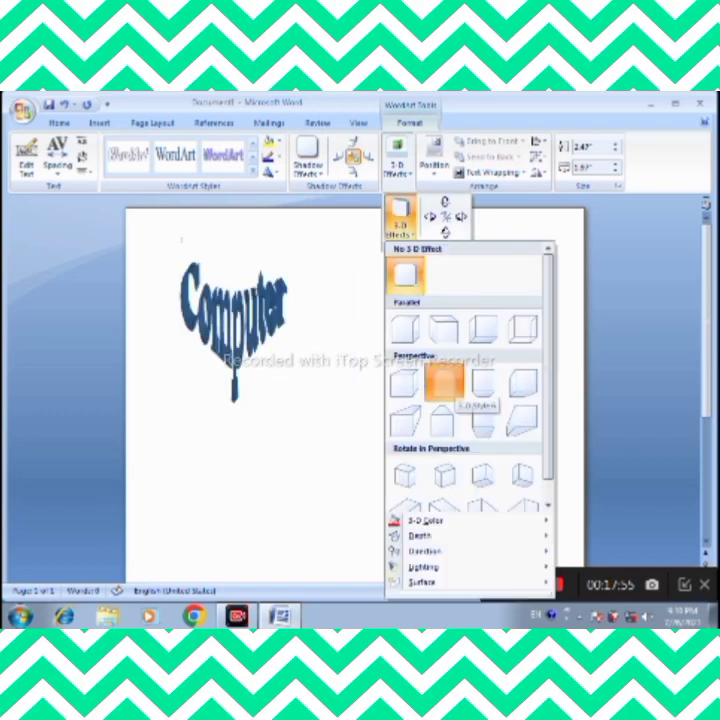
click(444, 382)
click(434, 160)
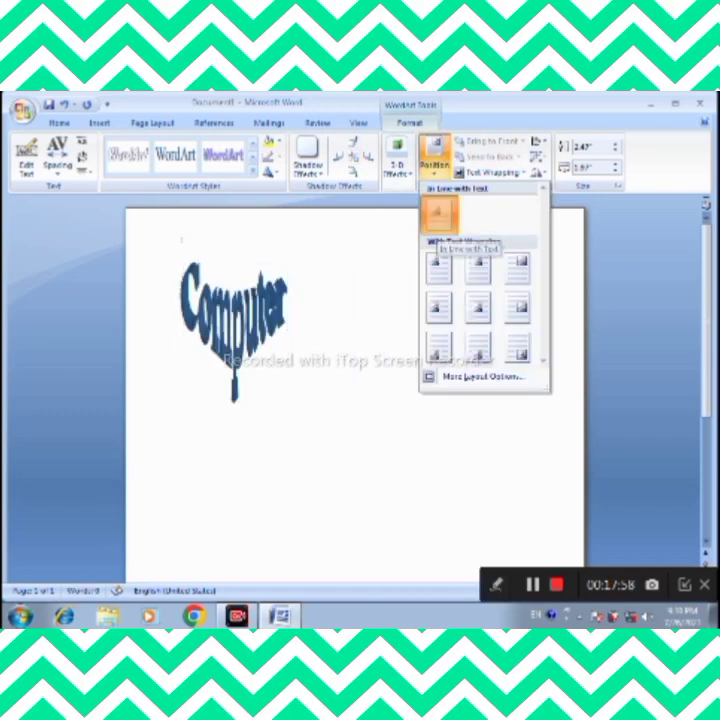
click(437, 213)
click(434, 160)
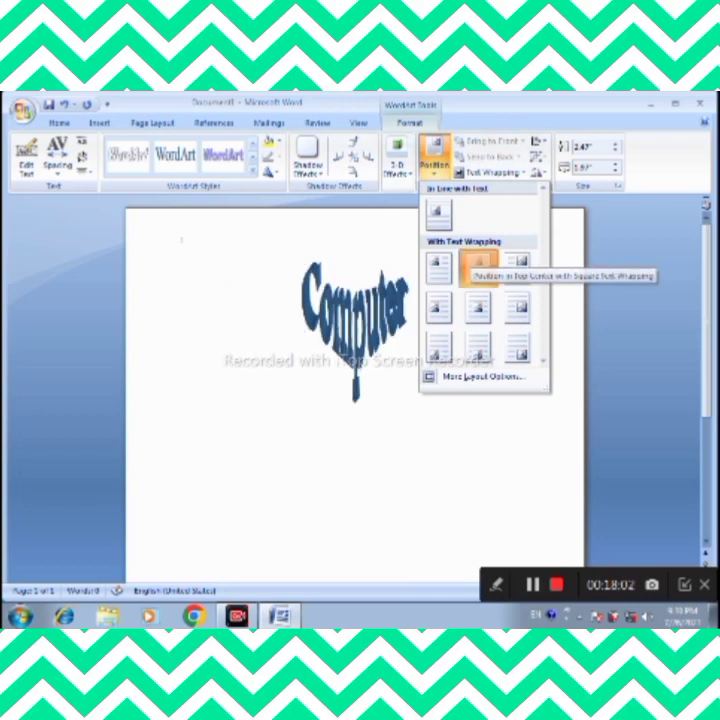
click(478, 266)
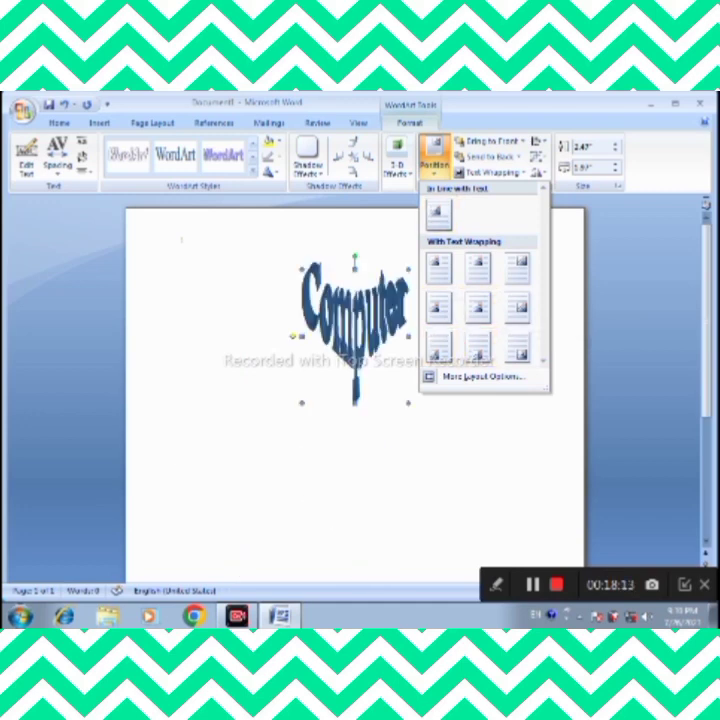
click(434, 160)
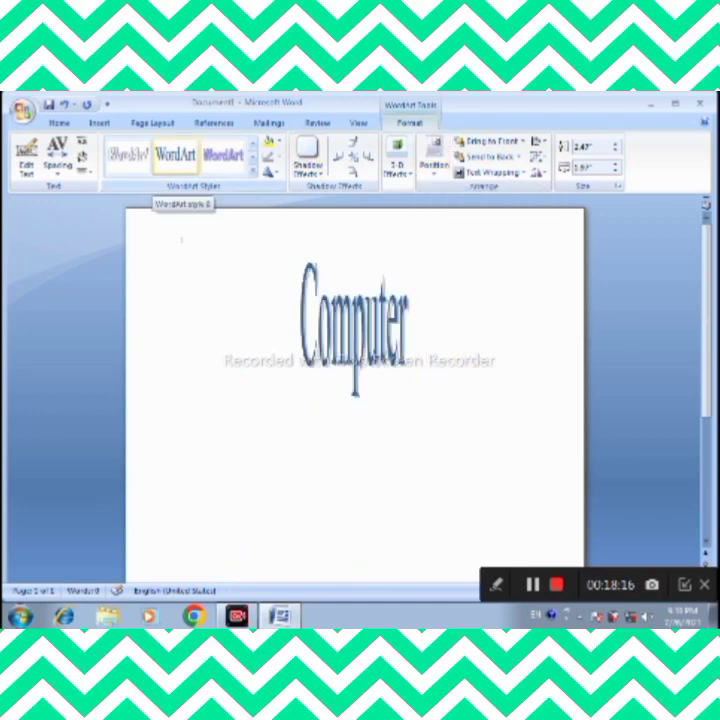
key(Delete)
click(99, 122)
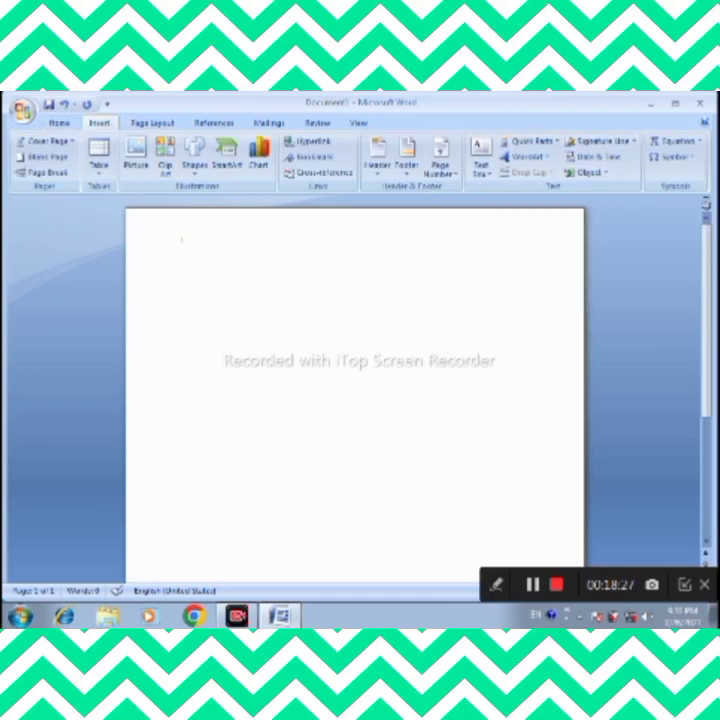
Generate three sample paragraphs with =rand(), select all the text, and show the Drop Cap choices
text(=mind()
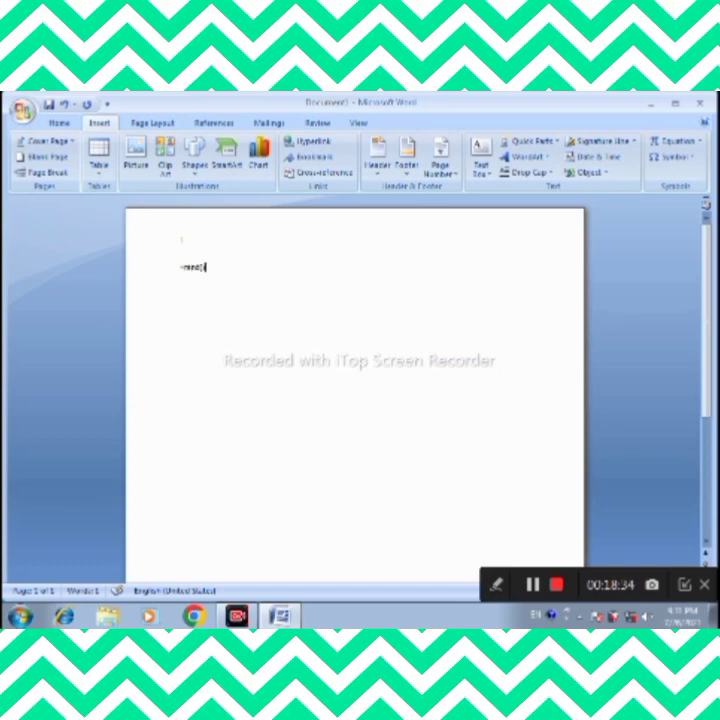
key(Return)
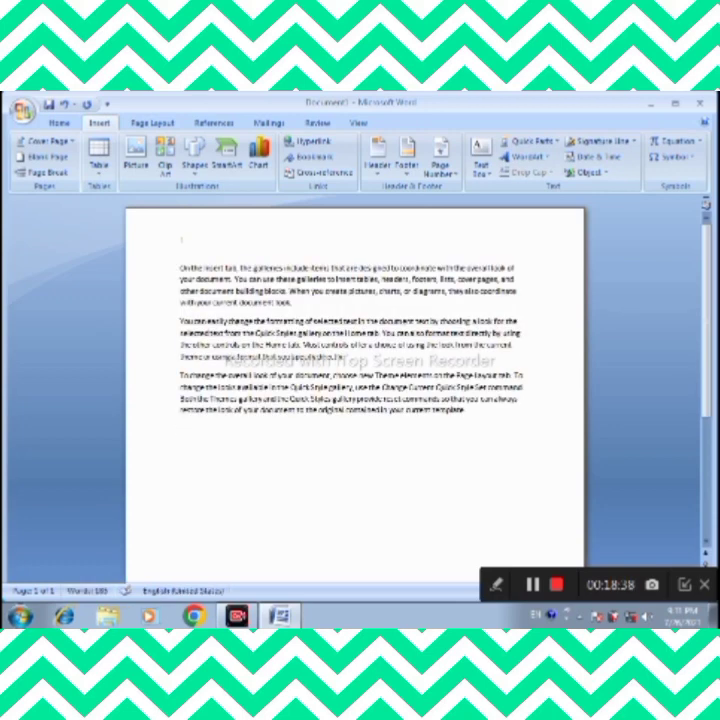
key(ctrl+a)
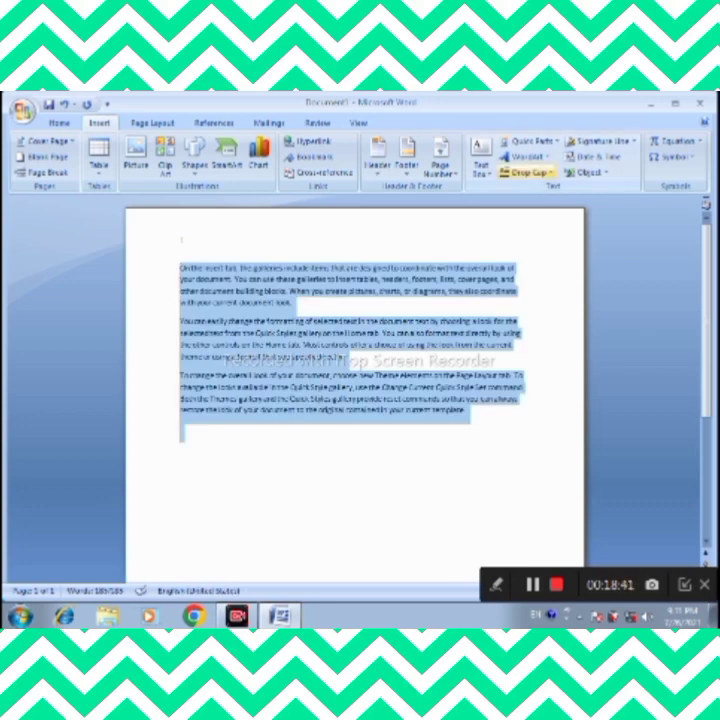
click(528, 172)
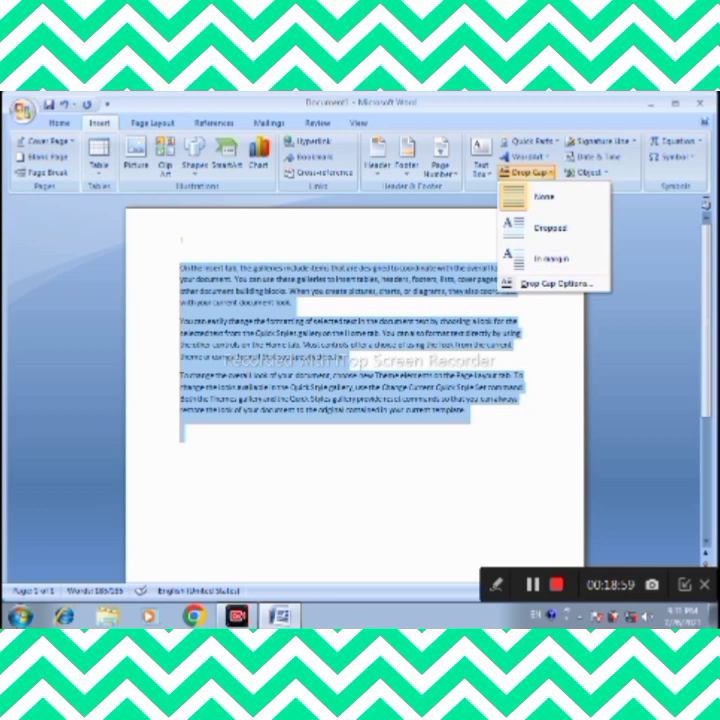
Delete all the sample text and start adding a Microsoft Office Signature Line
key(Escape)
key(Delete)
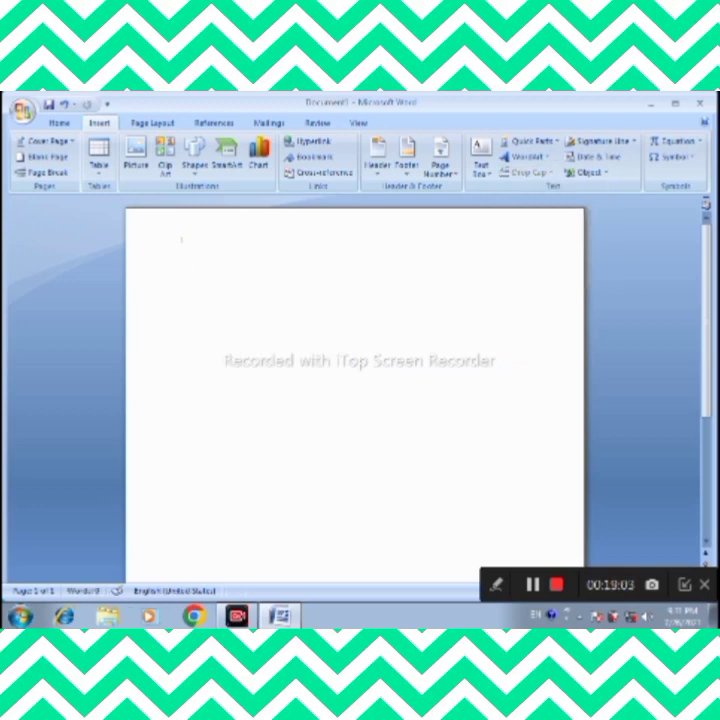
key(alt+n)
key(g)
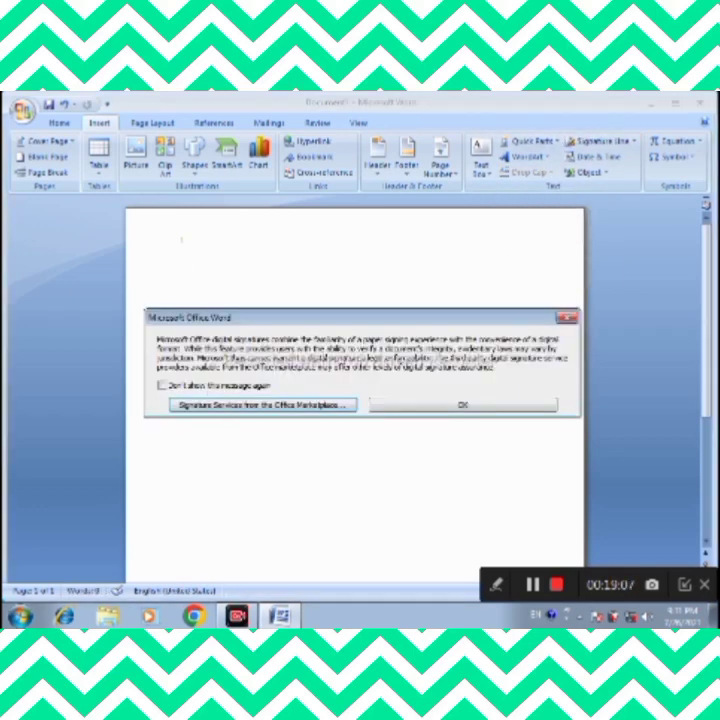
key(Escape)
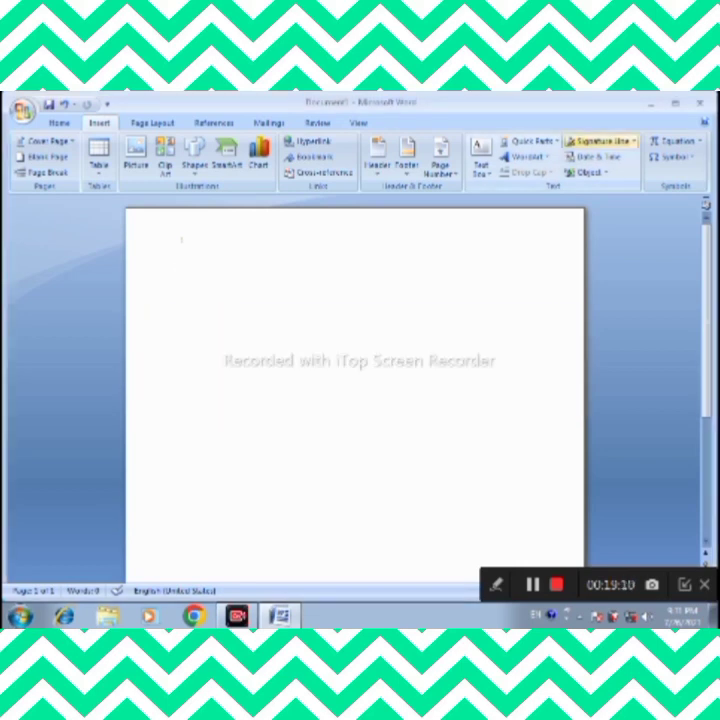
key(Down)
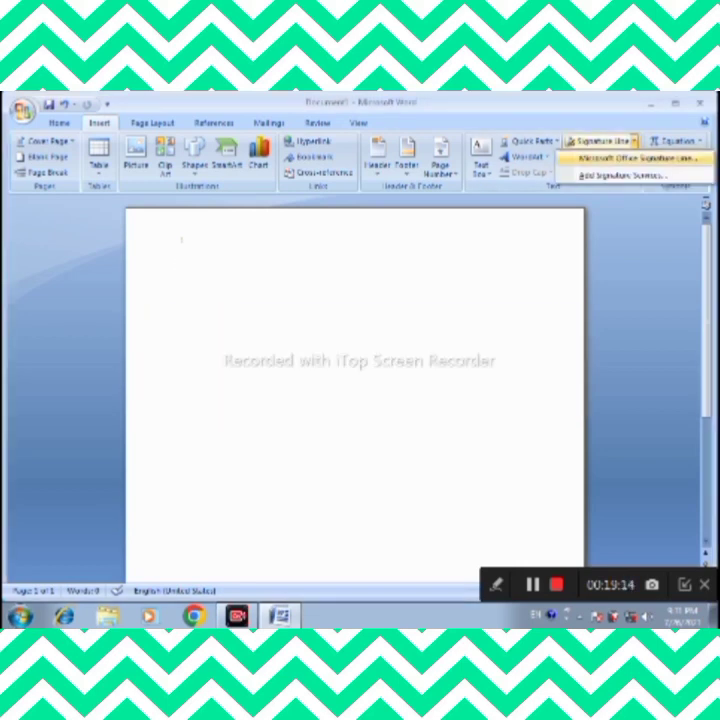
key(Return)
key(Return)
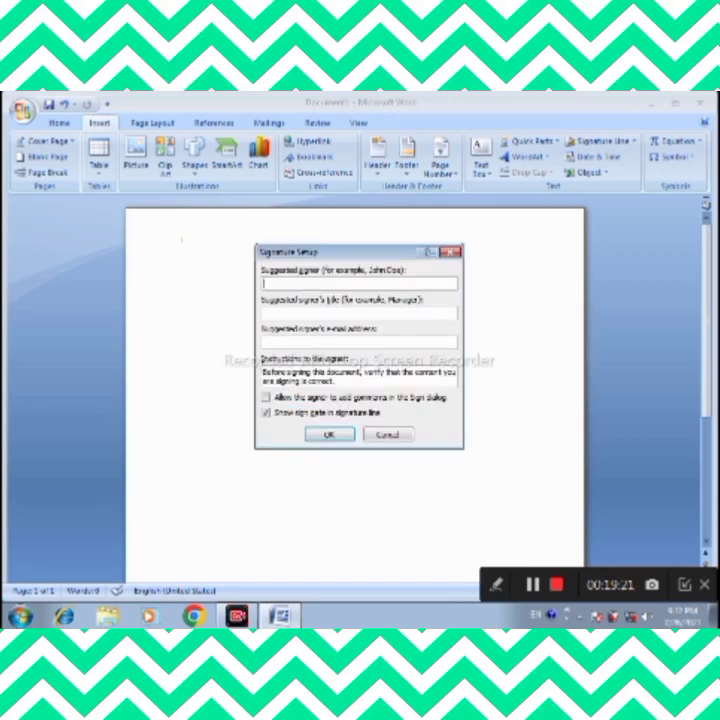
Enter the signer's name and title, insert the signature line, and select it
text(apptly)
click(275, 313)
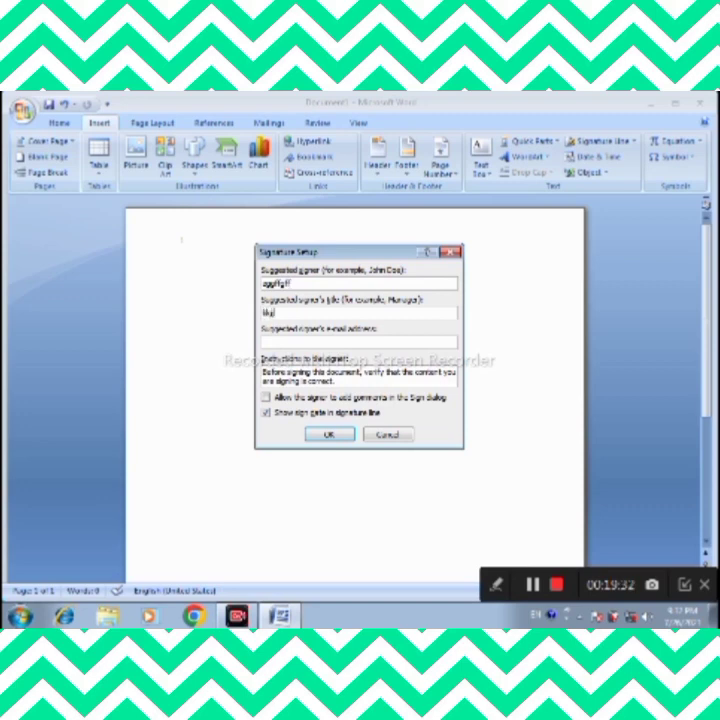
text(lkjjj)
text(jnmn)
key(Return)
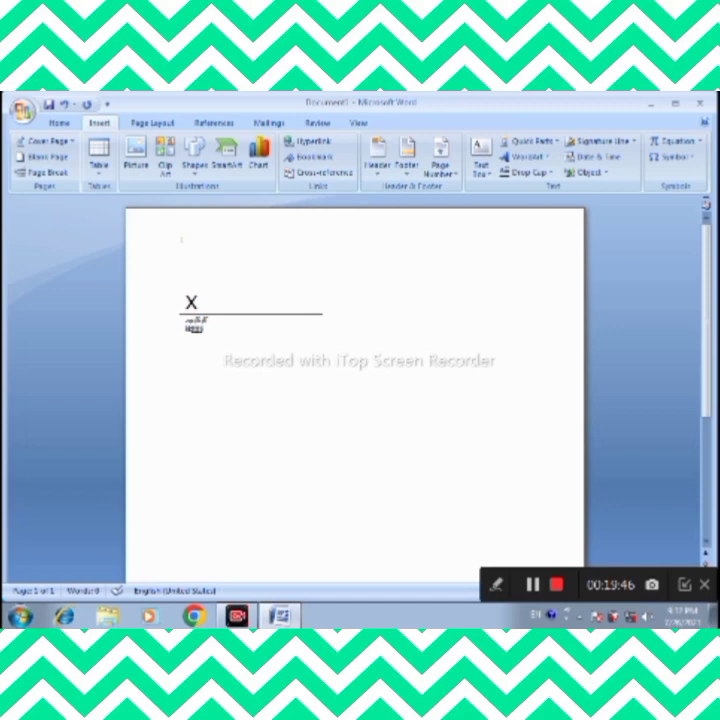
click(320, 325)
Delete the signature line and insert the current date and time in the date-with-time format
key(Delete)
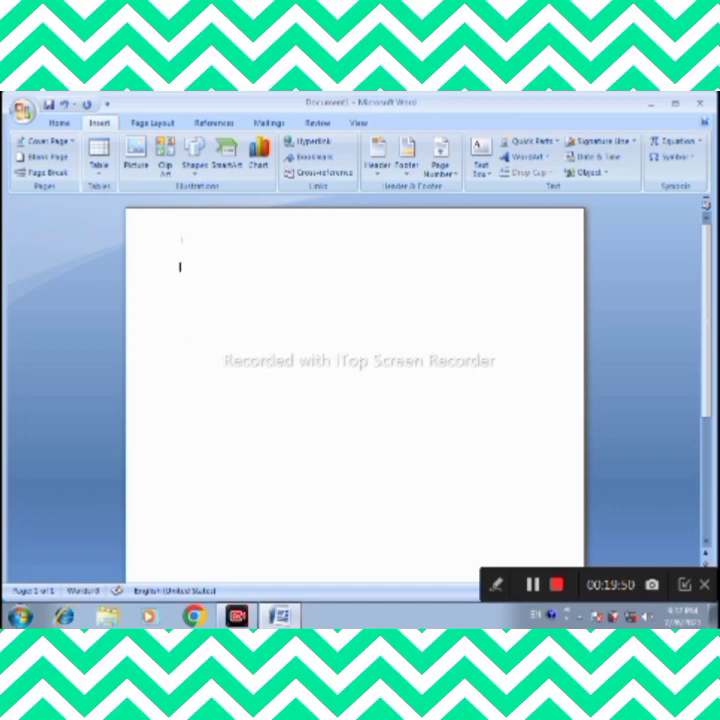
key(alt+n)
key(d)
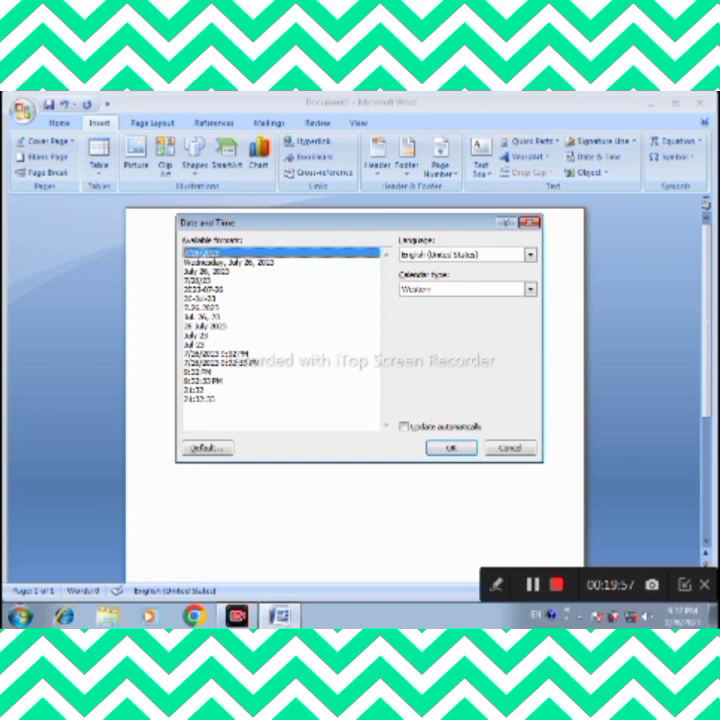
click(215, 354)
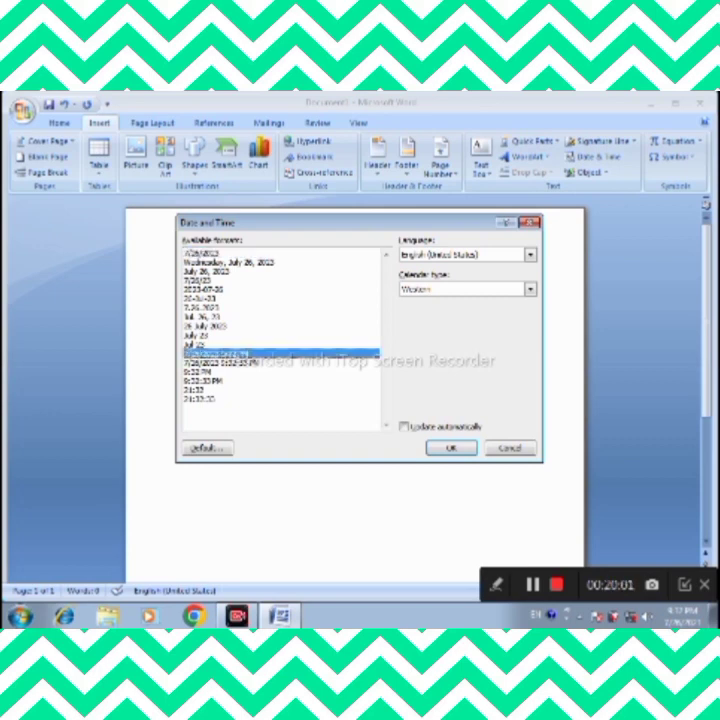
key(Return)
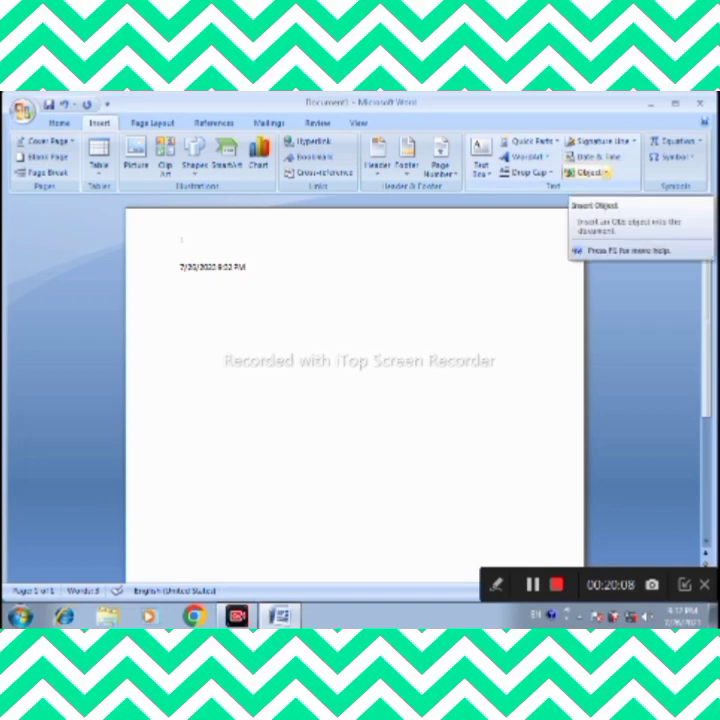
click(604, 173)
Embed a new Bitmap Image object from the Object dialog's Create New list
click(600, 189)
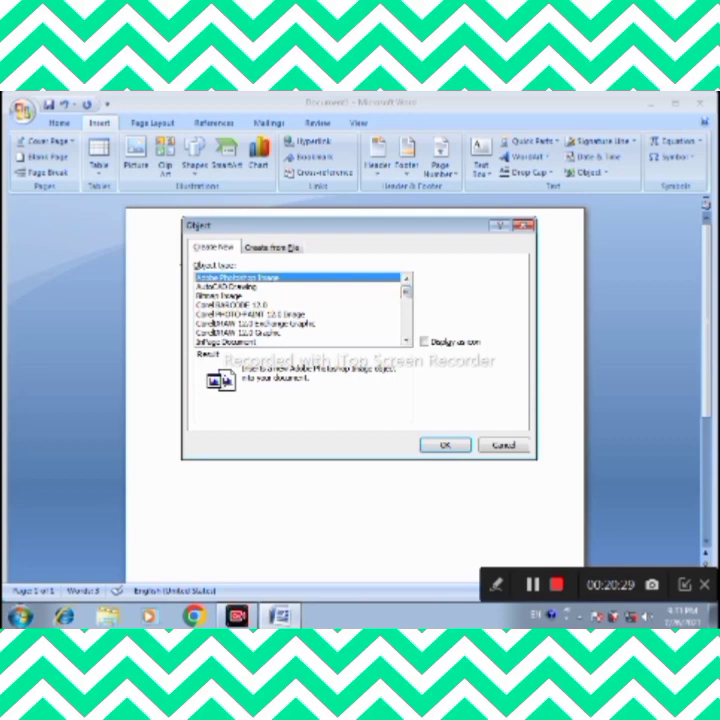
click(220, 295)
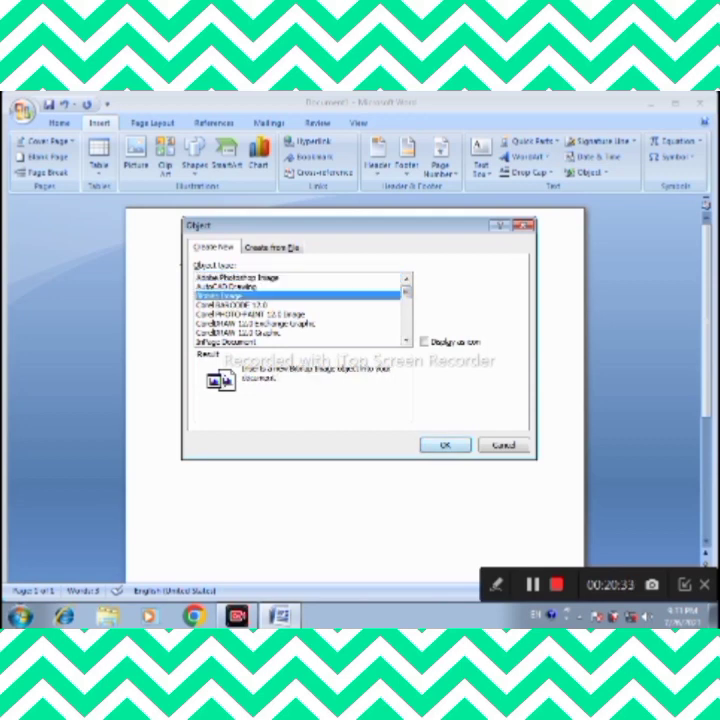
key(Escape)
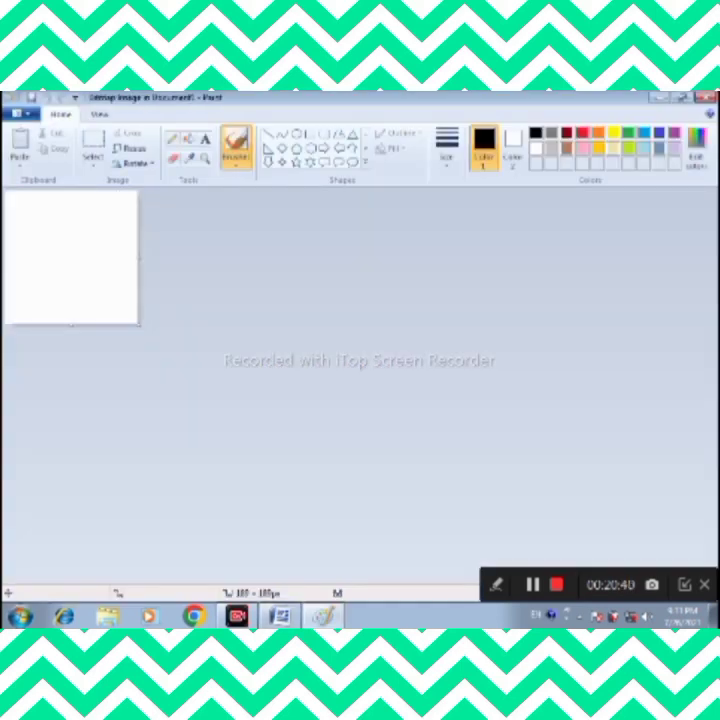
Enlarge the Paint canvas, draw an orange-filled polygon triangle, and add a six-point star beside it
drag(140, 325, 710, 550)
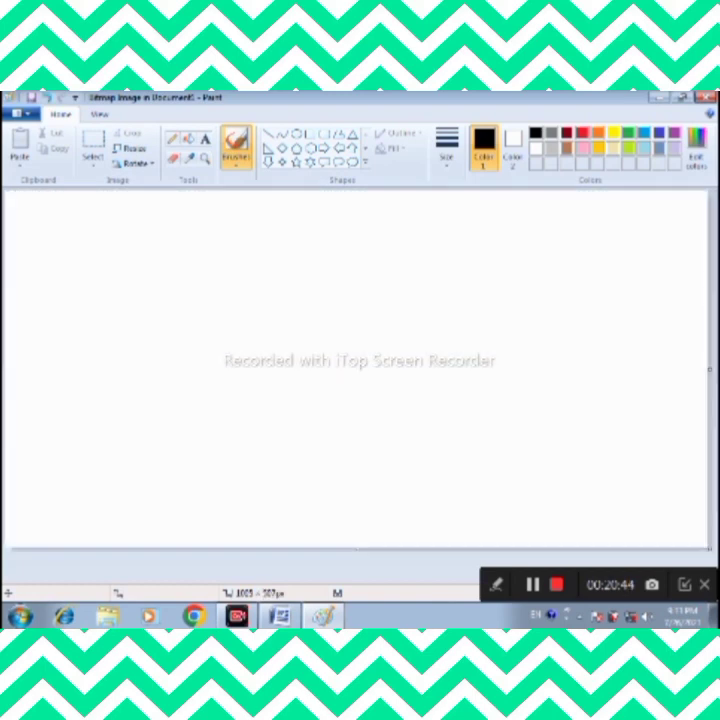
click(268, 133)
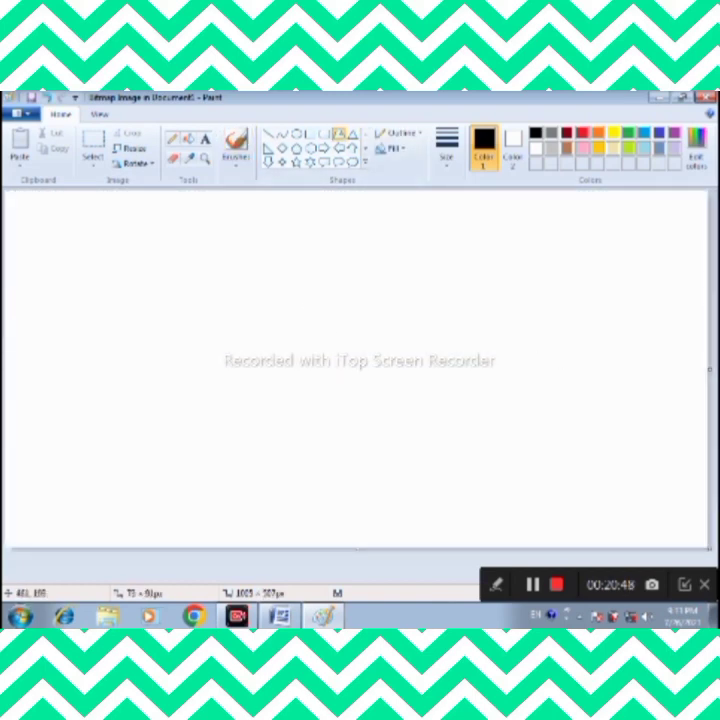
mouse_move(277, 264)
mouse_down()
mouse_move(498, 448)
mouse_move(527, 207)
mouse_move(303, 241)
mouse_move(277, 264)
mouse_up()
click(599, 131)
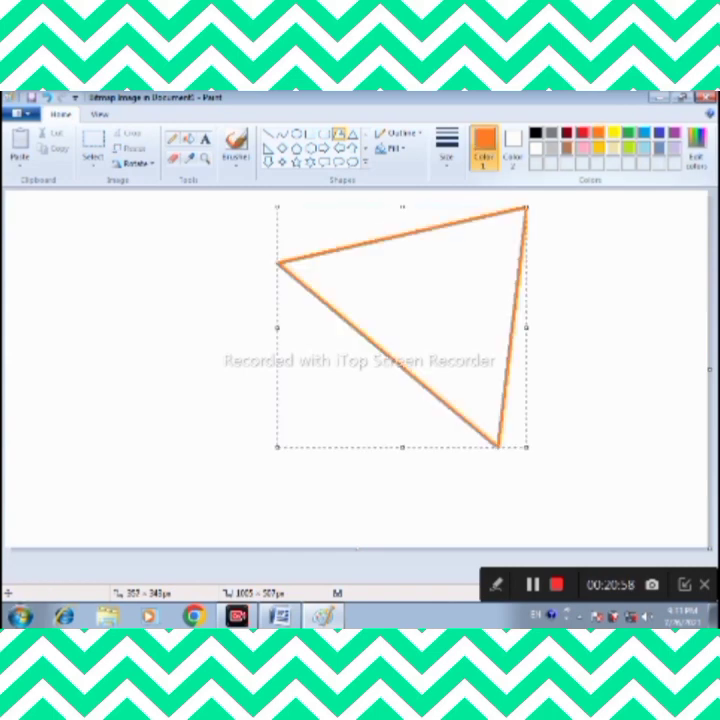
click(187, 138)
click(392, 290)
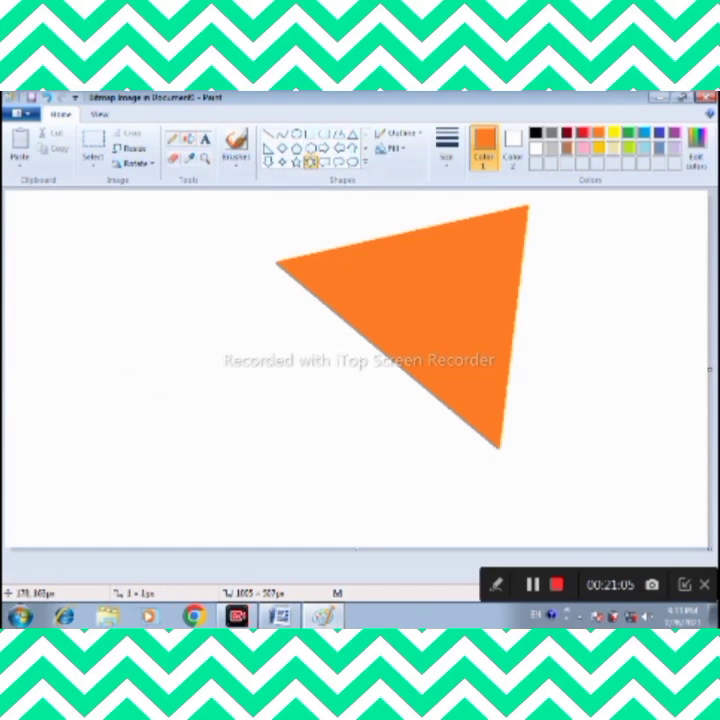
drag(129, 304, 294, 458)
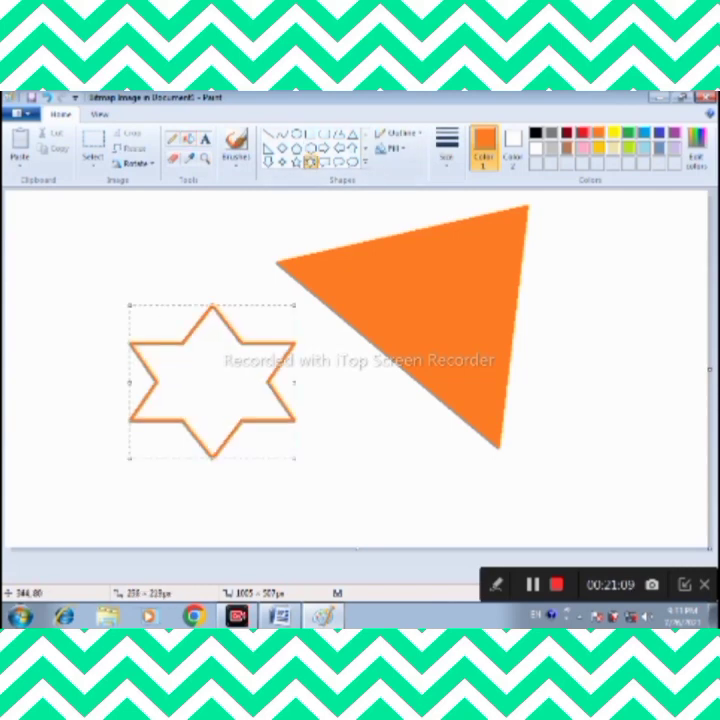
Draw a thin pencil line, type a line of text above the star, and close Paint
click(173, 138)
mouse_move(147, 238)
mouse_down()
mouse_move(203, 287)
mouse_move(405, 370)
mouse_up()
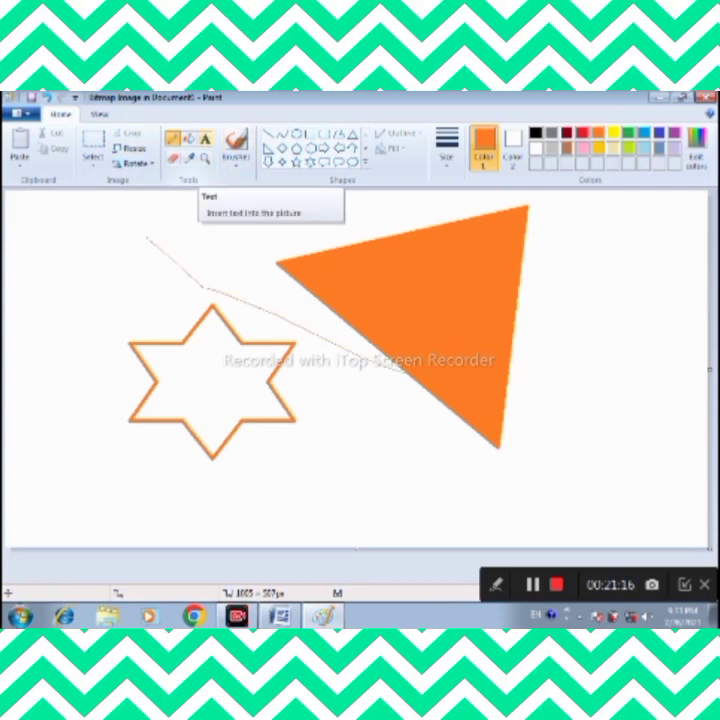
click(205, 138)
mouse_move(201, 237)
mouse_down()
mouse_move(388, 336)
mouse_move(695, 455)
mouse_up()
text(kkkkikok)
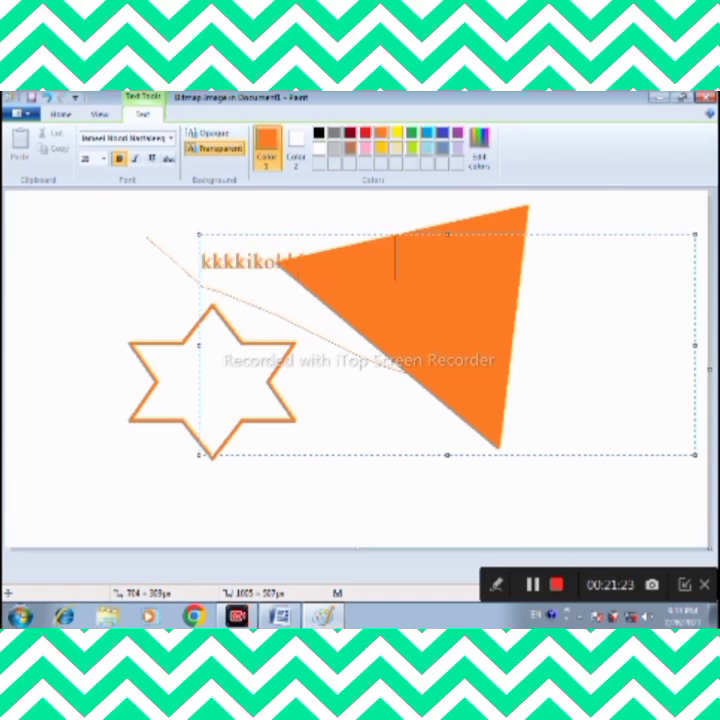
text(kkkkkkkkkkkkkk)
key(Escape)
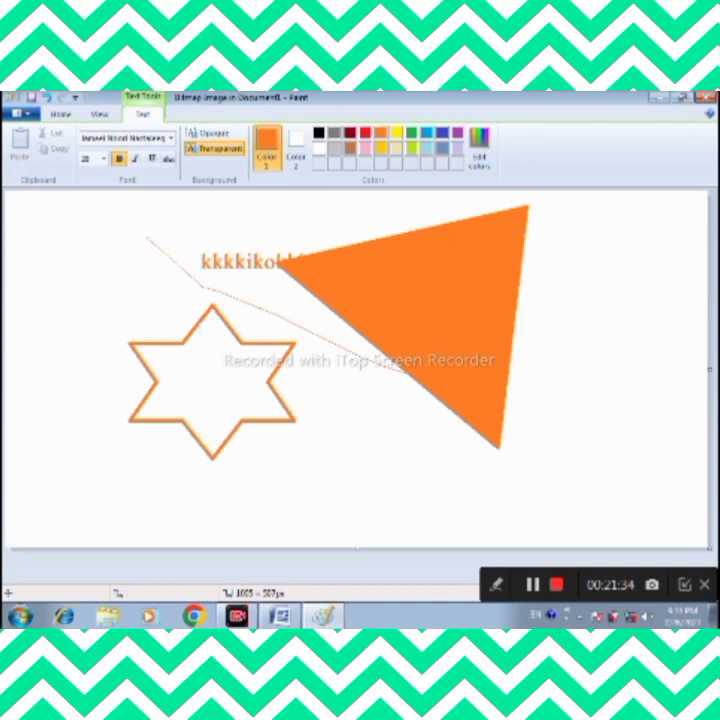
key(alt+F4)
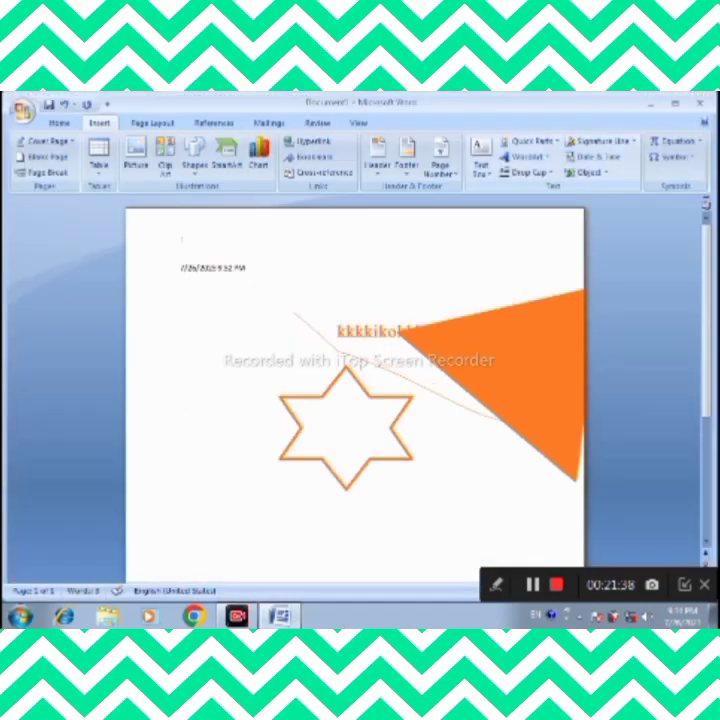
Show the Equation gallery listing Area of Circle, Binomial Theorem, Expansion of a Sum and Fourier Series
click(700, 141)
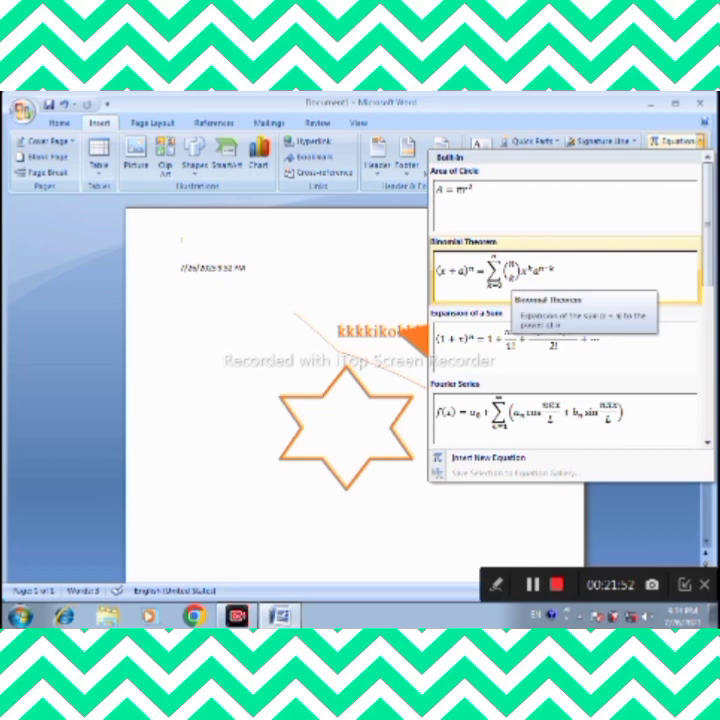
Insert the Binomial Theorem equation and add a plain integral and an equals sign to it
click(495, 272)
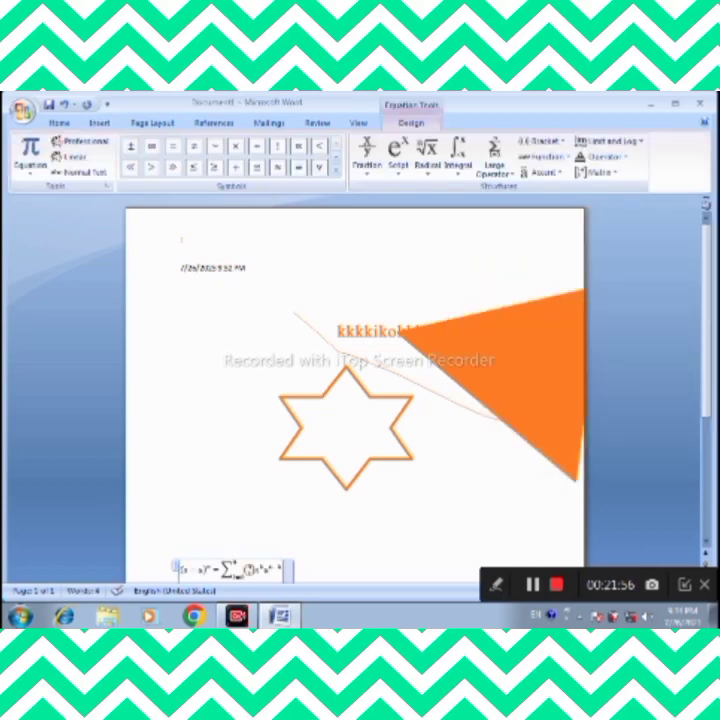
scroll(355, 400, down, 4)
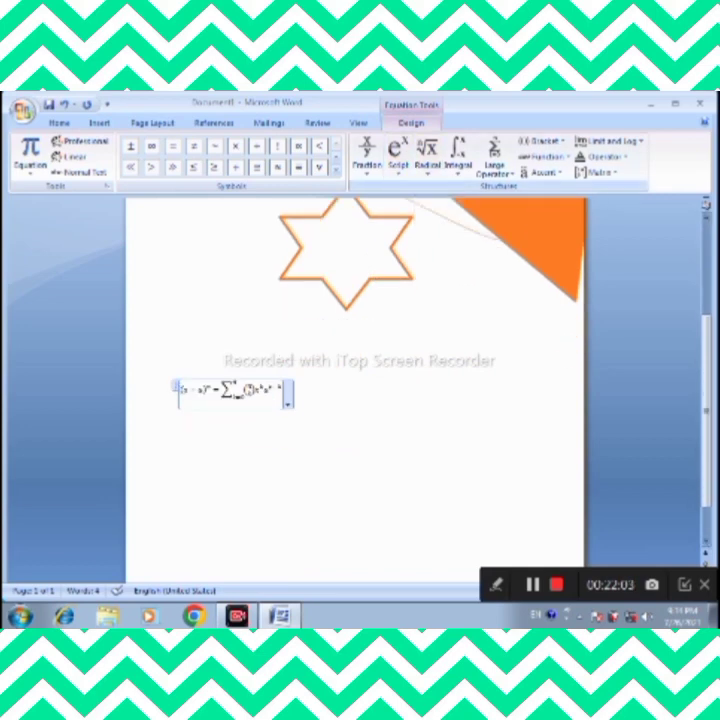
click(367, 152)
click(367, 152)
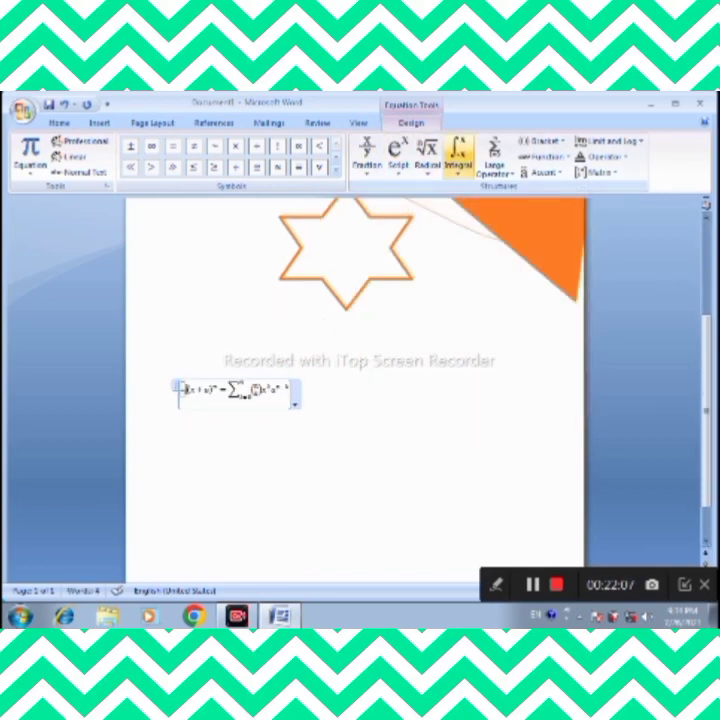
click(458, 152)
click(472, 230)
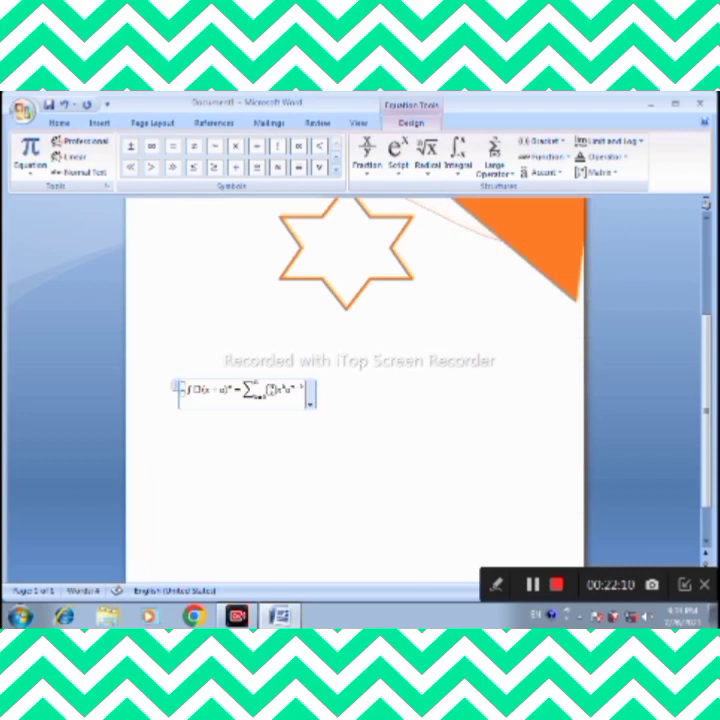
click(172, 146)
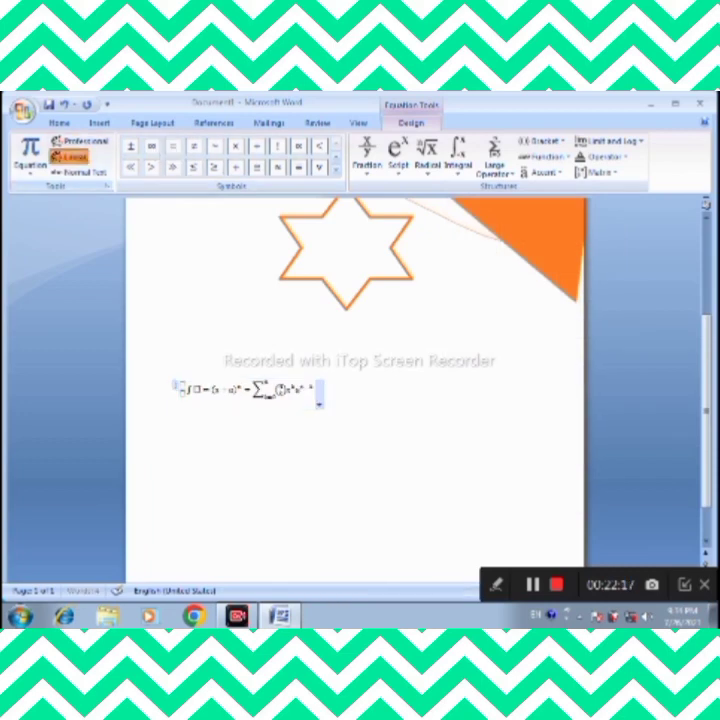
Show the equation as linear text, replace it with a limit, then a 2×2 identity matrix
click(68, 156)
click(608, 141)
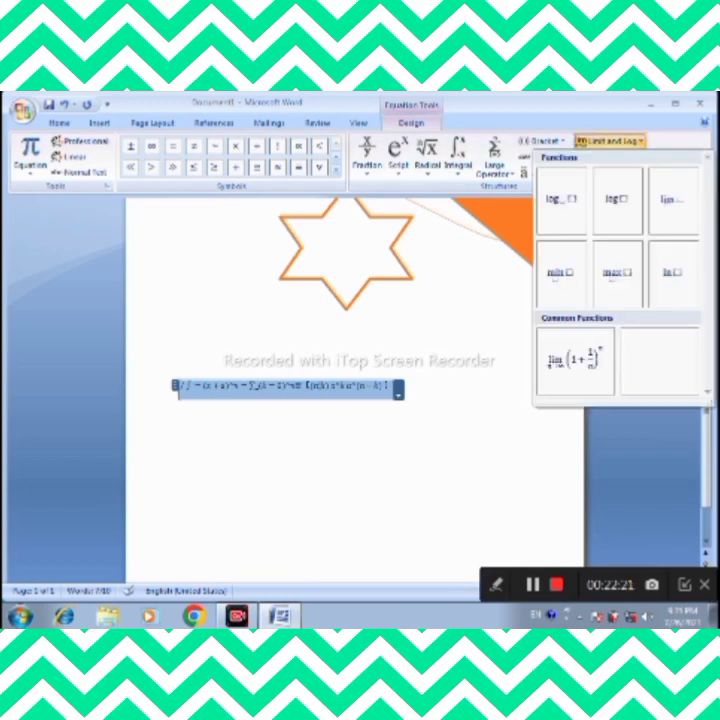
click(576, 360)
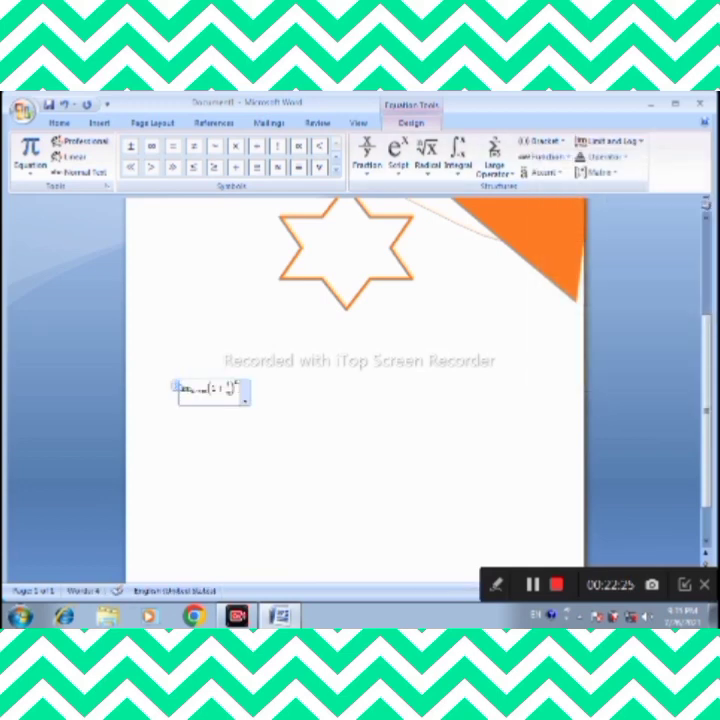
click(245, 399)
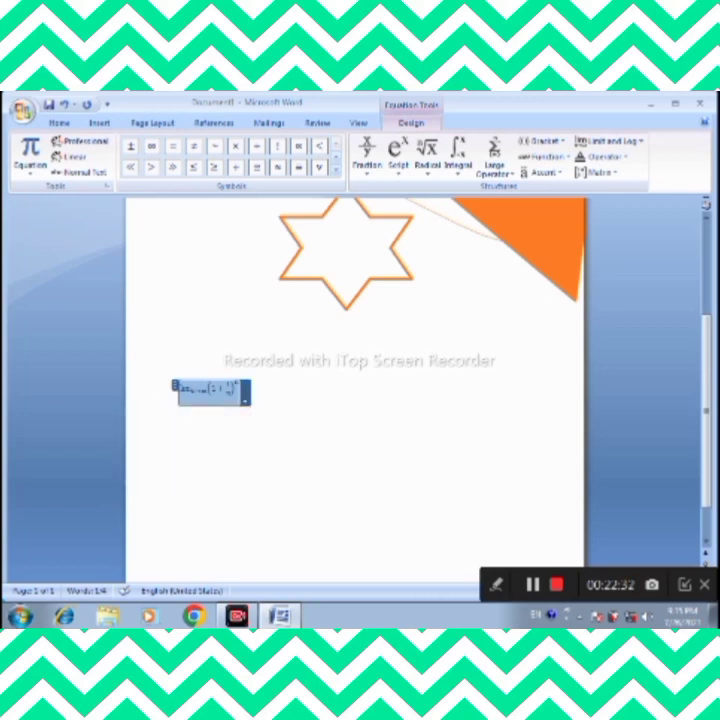
click(597, 172)
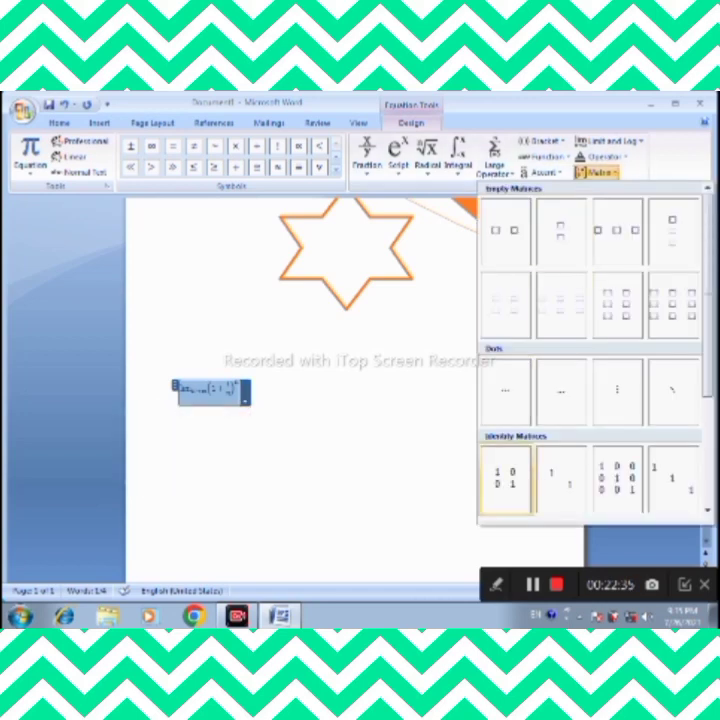
click(505, 478)
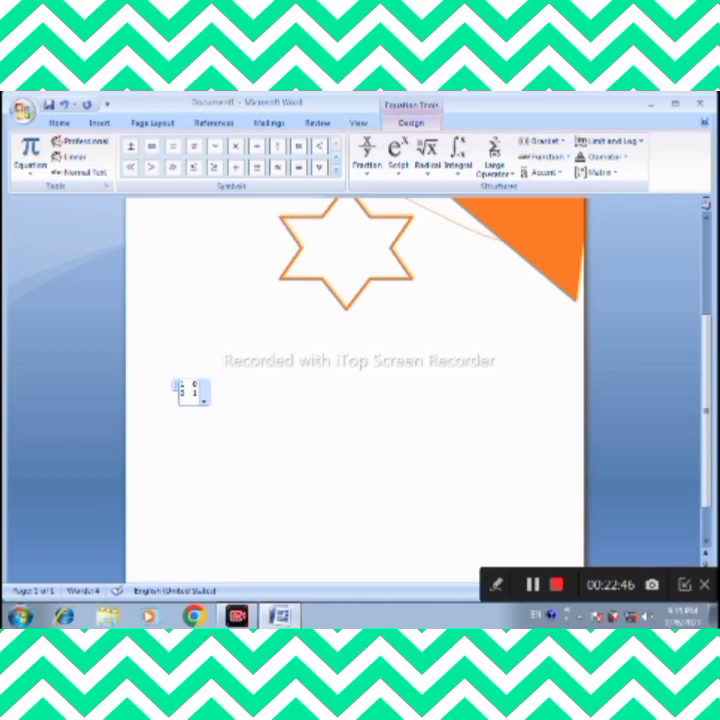
click(99, 122)
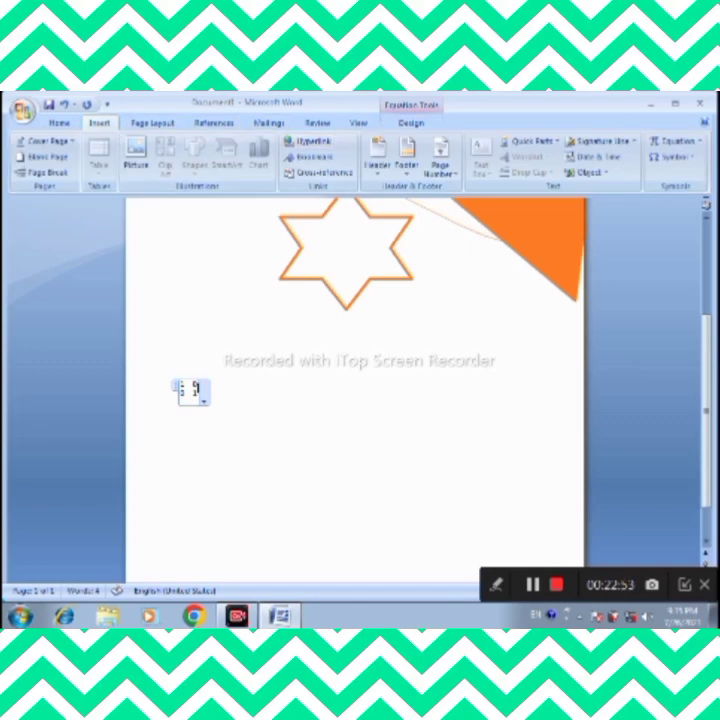
key(ctrl+v)
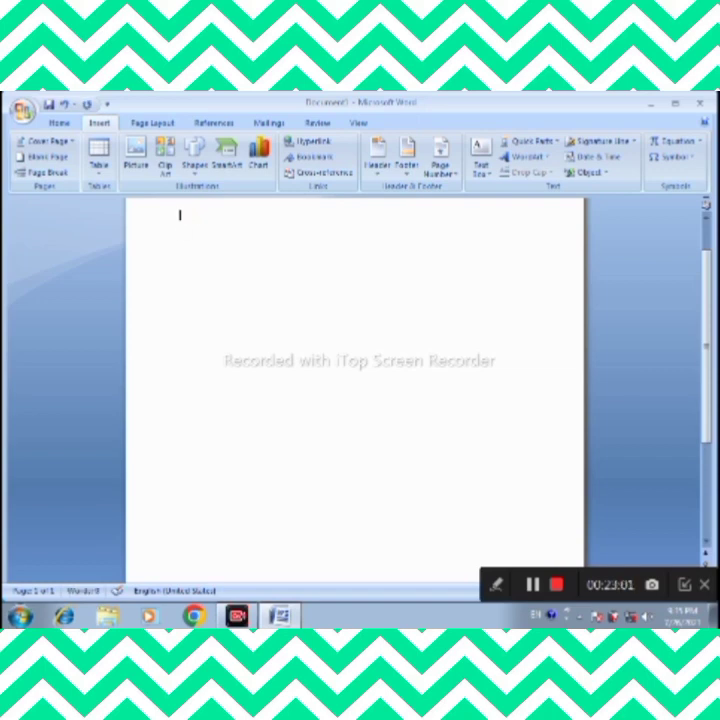
Insert three star-in-circle symbols from the Flags world color font via More Symbols
click(672, 157)
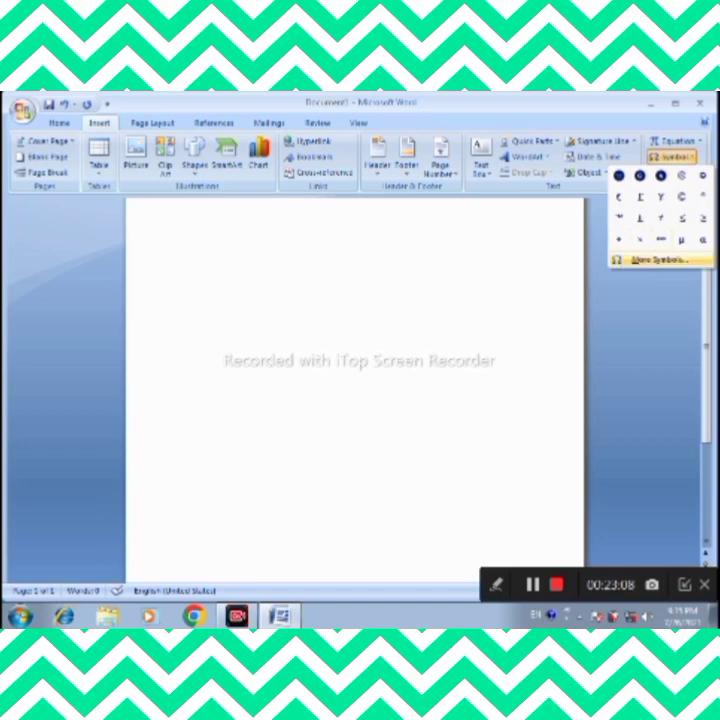
click(655, 259)
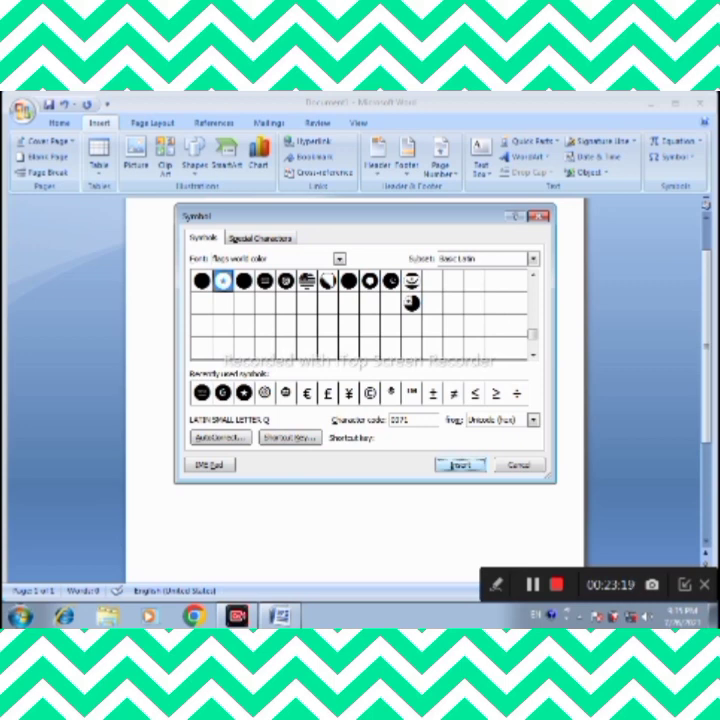
key(Return)
key(Escape)
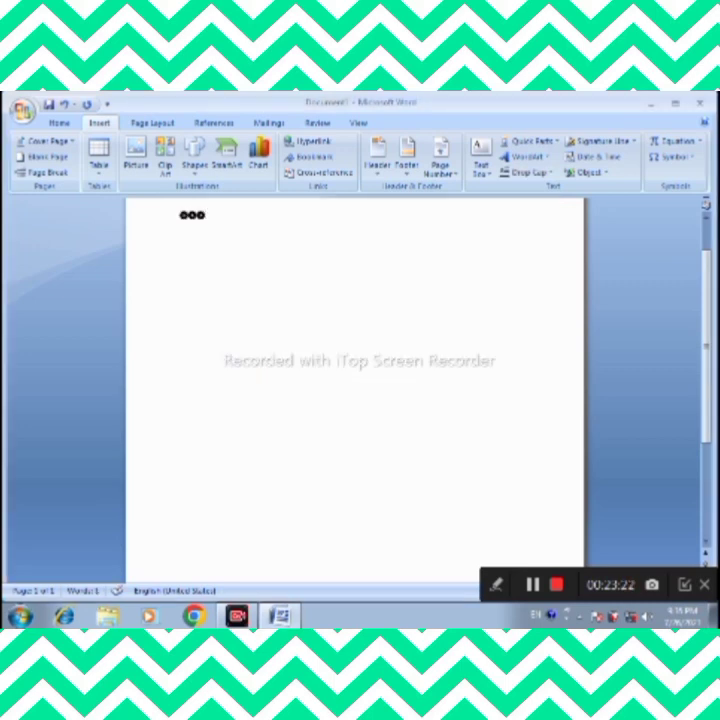
Select all the symbols and set their font size to 100
key(ctrl+a)
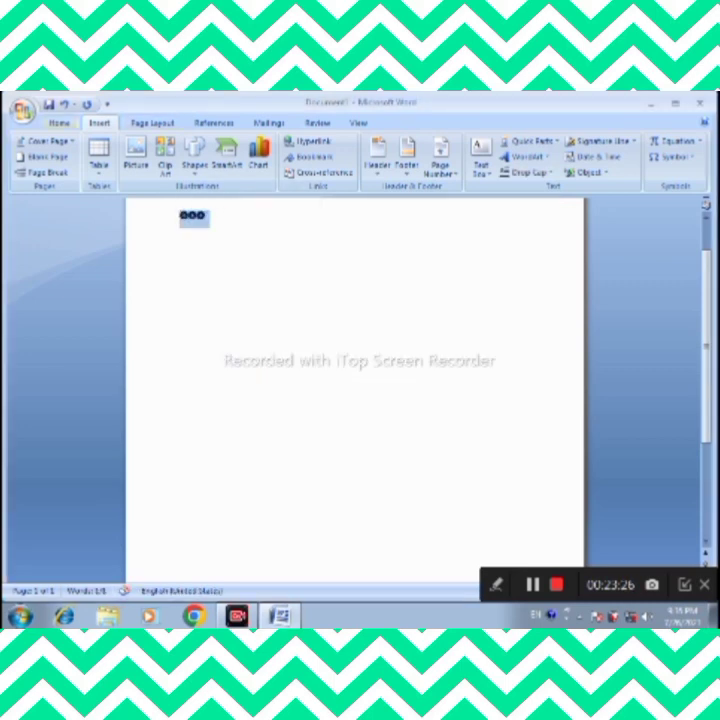
key(alt+h)
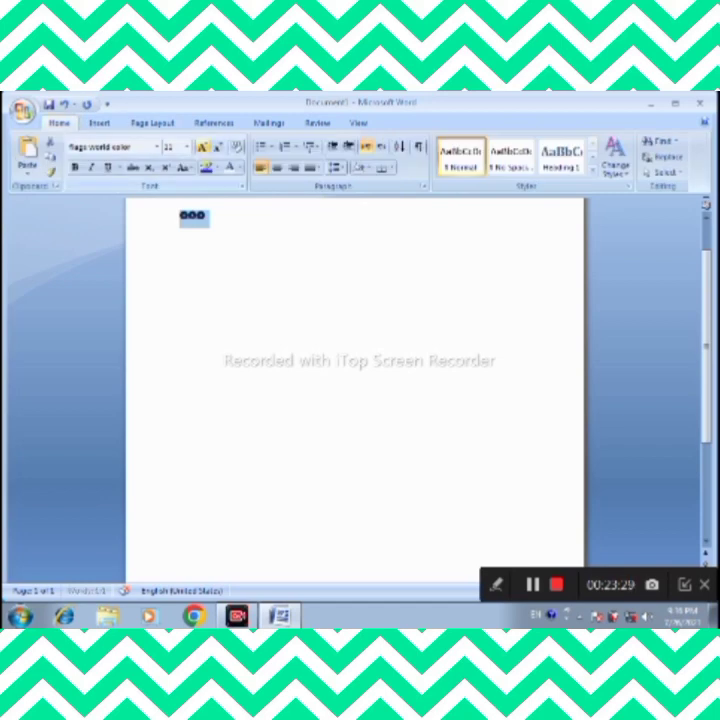
text(100)
key(Return)
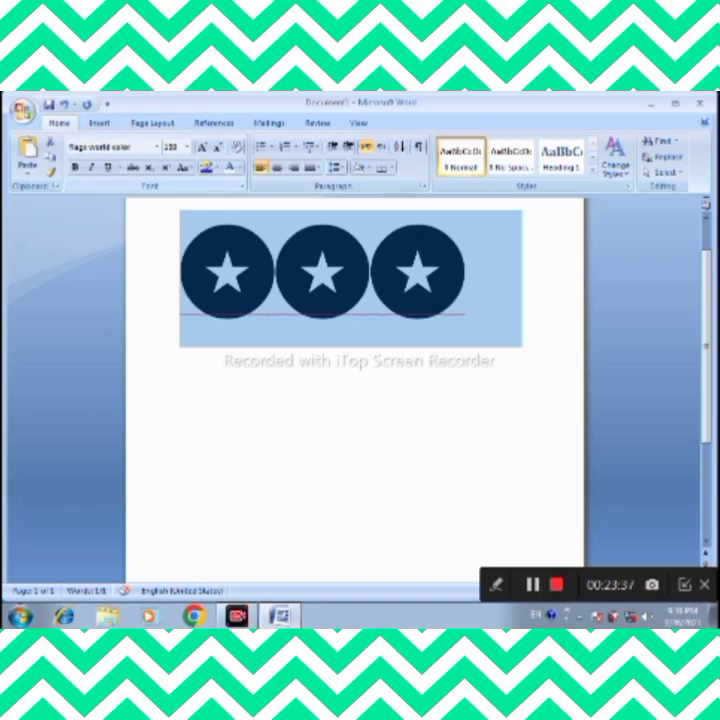
key(alt+n)
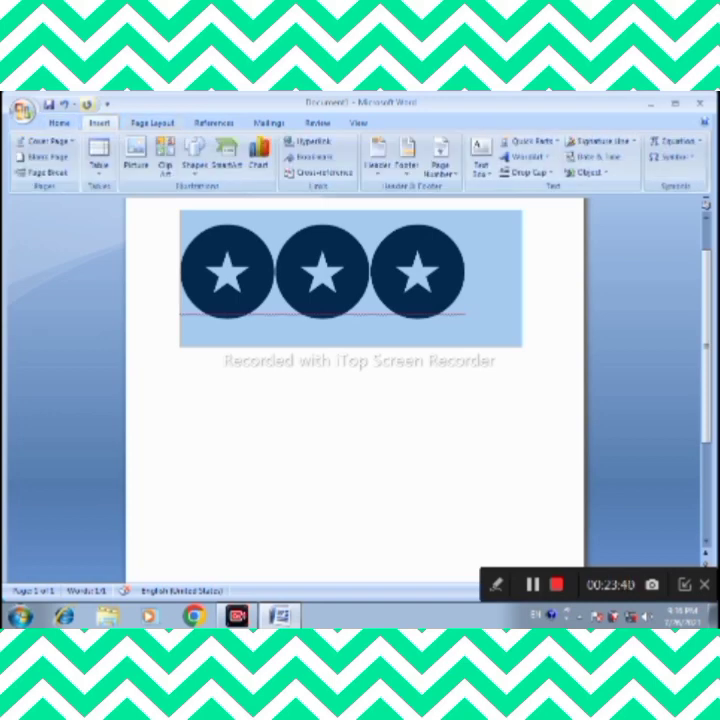
Open the recent 'Welcome In' document from the Office Button and show the Page Layout tab
click(22, 108)
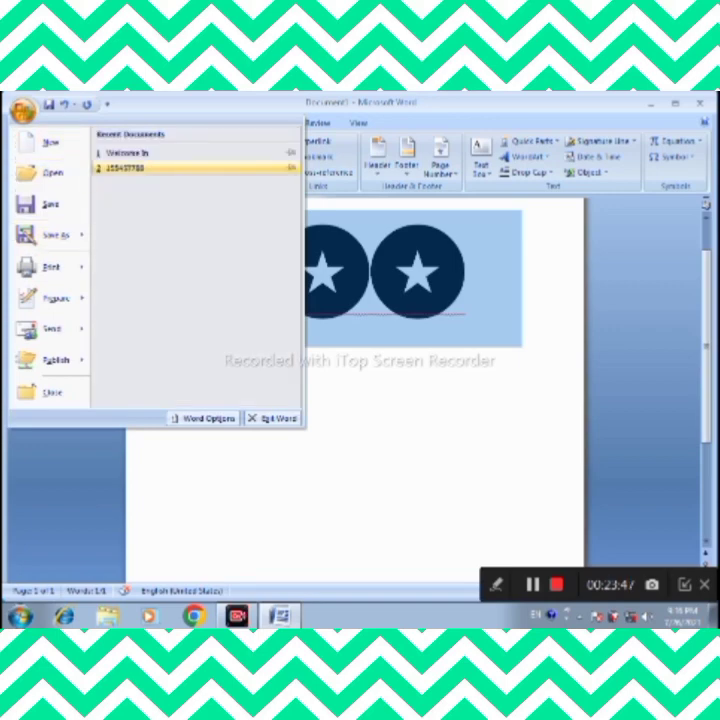
click(125, 153)
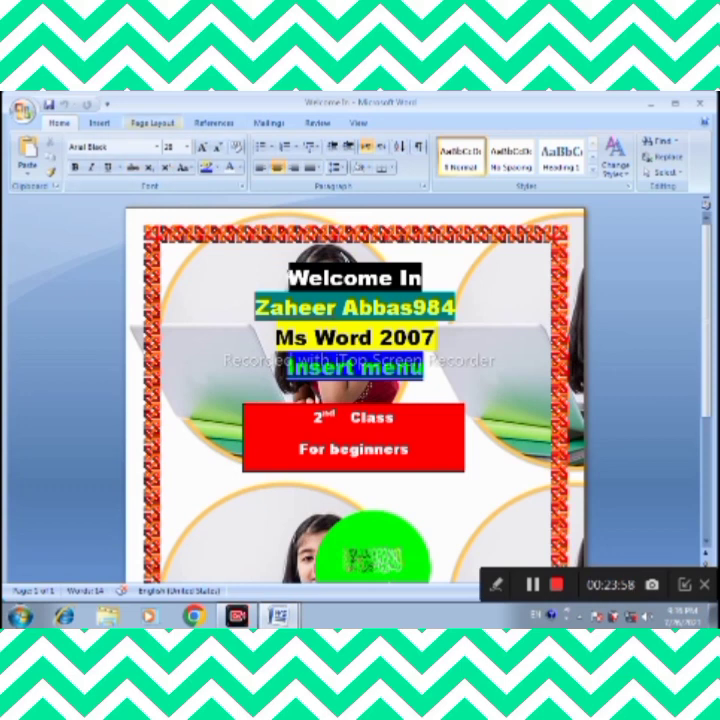
key(alt+p)
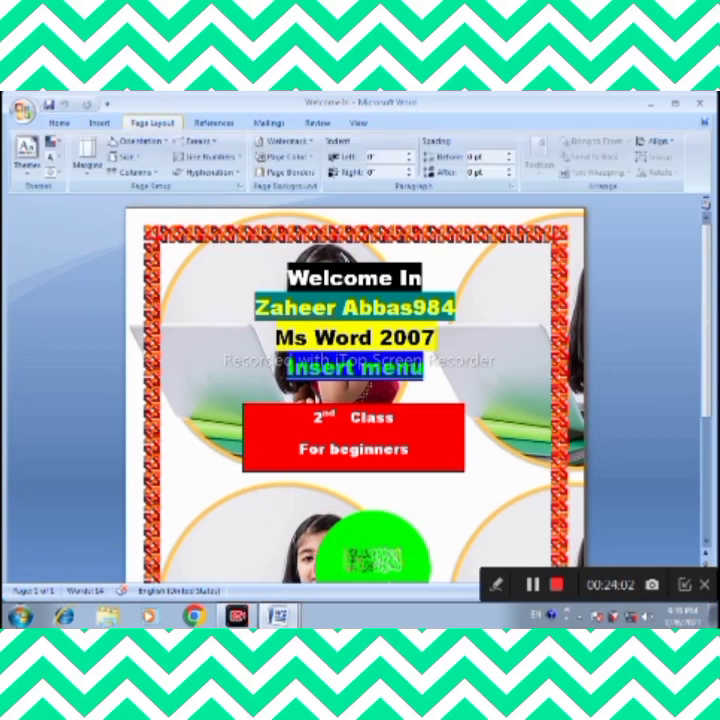